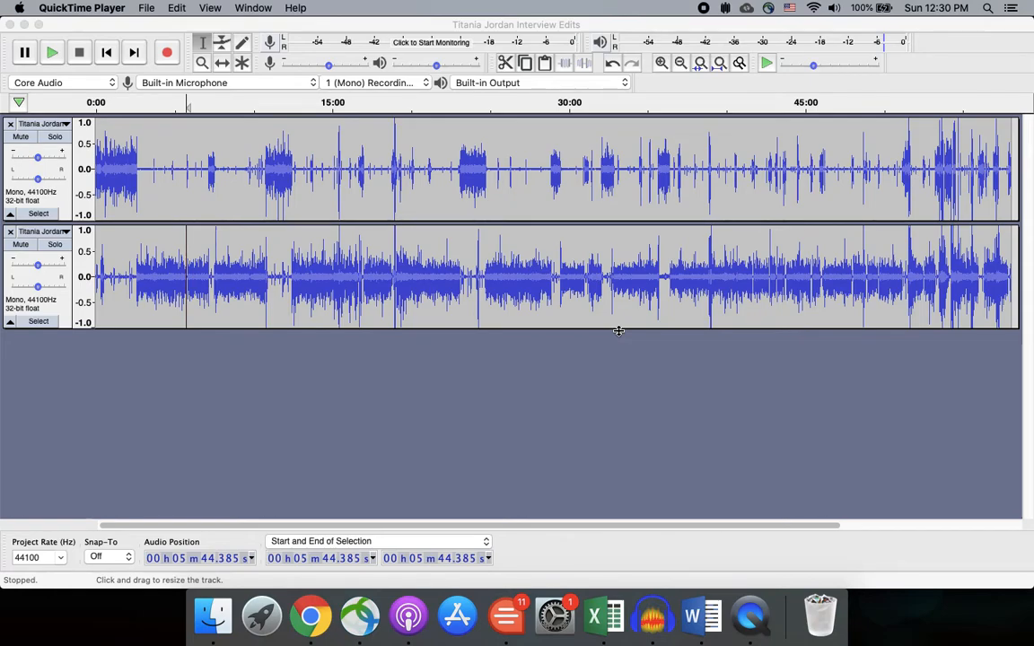
Play a short passage from about 8:09 in the second interview track and another from about 1:57 in the first.
left_click(223, 274)
key("space")
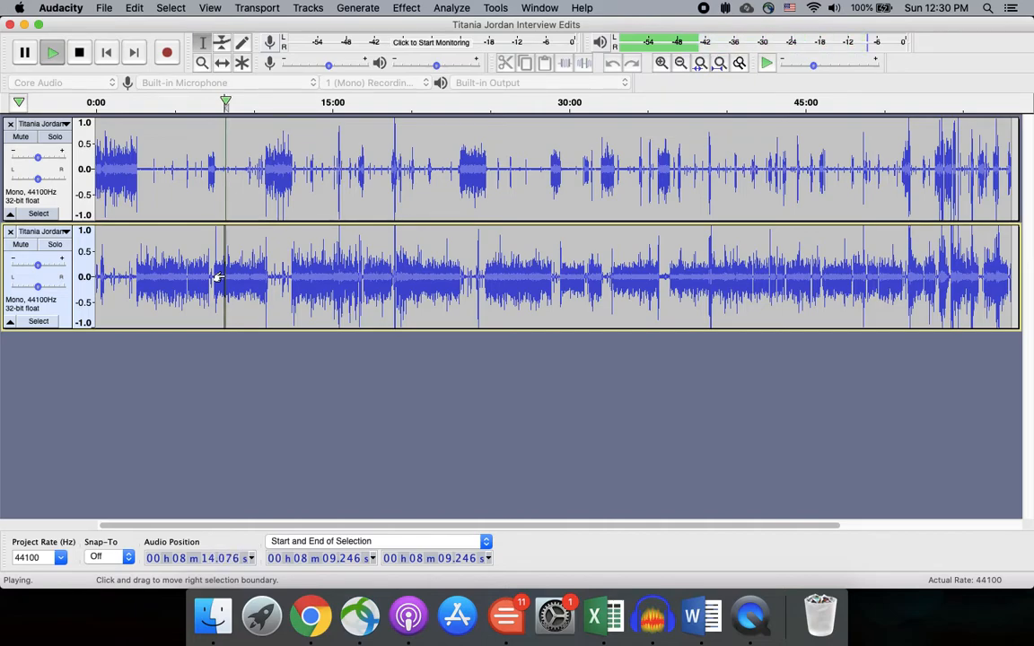
key("space")
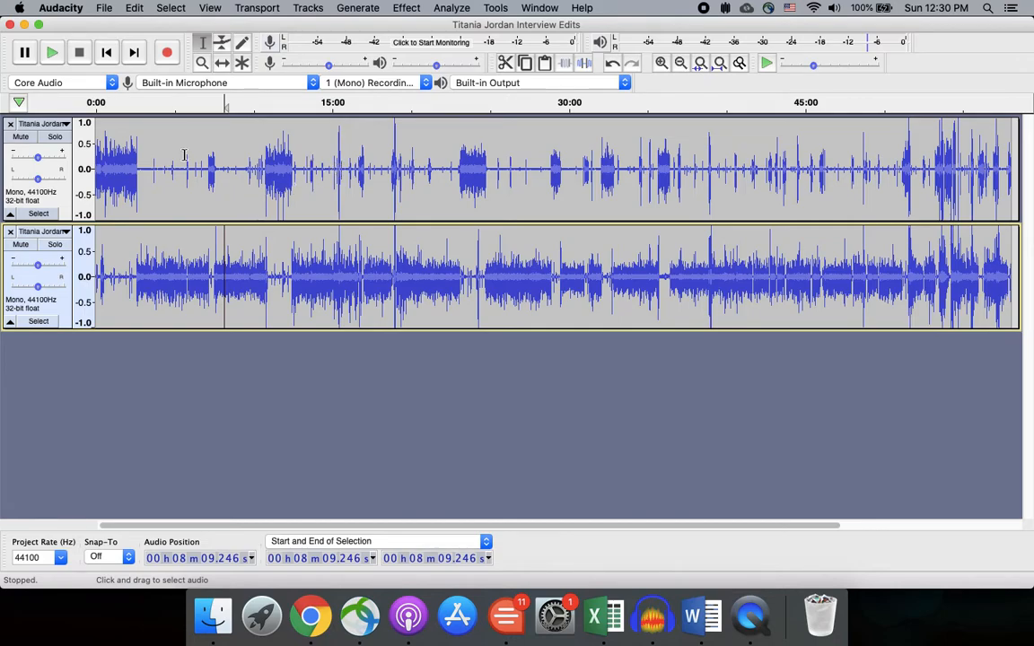
left_click(127, 176)
key("space")
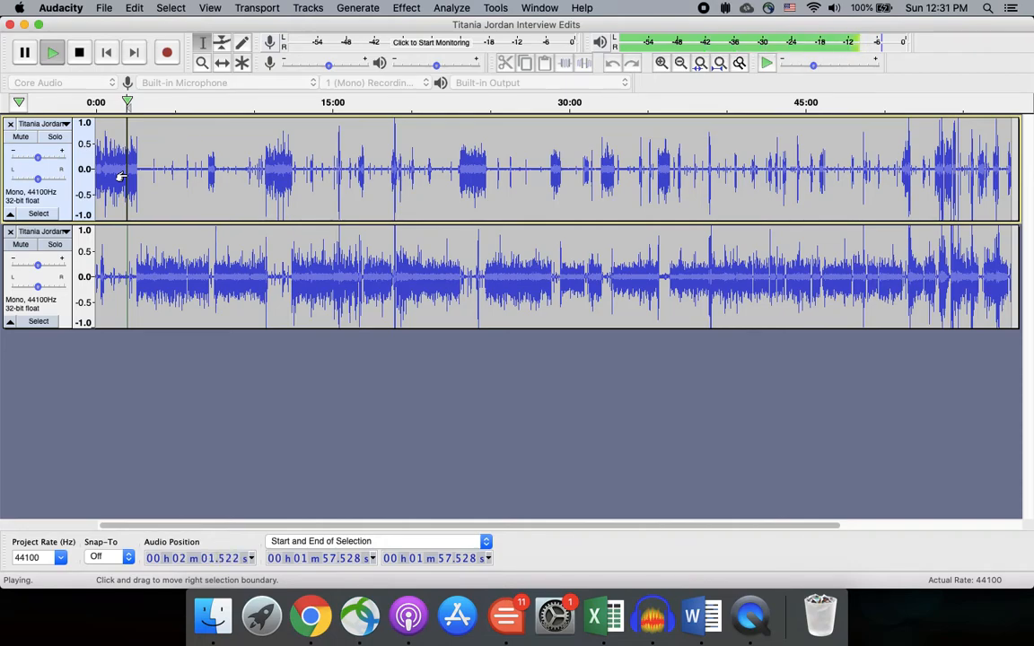
key("space")
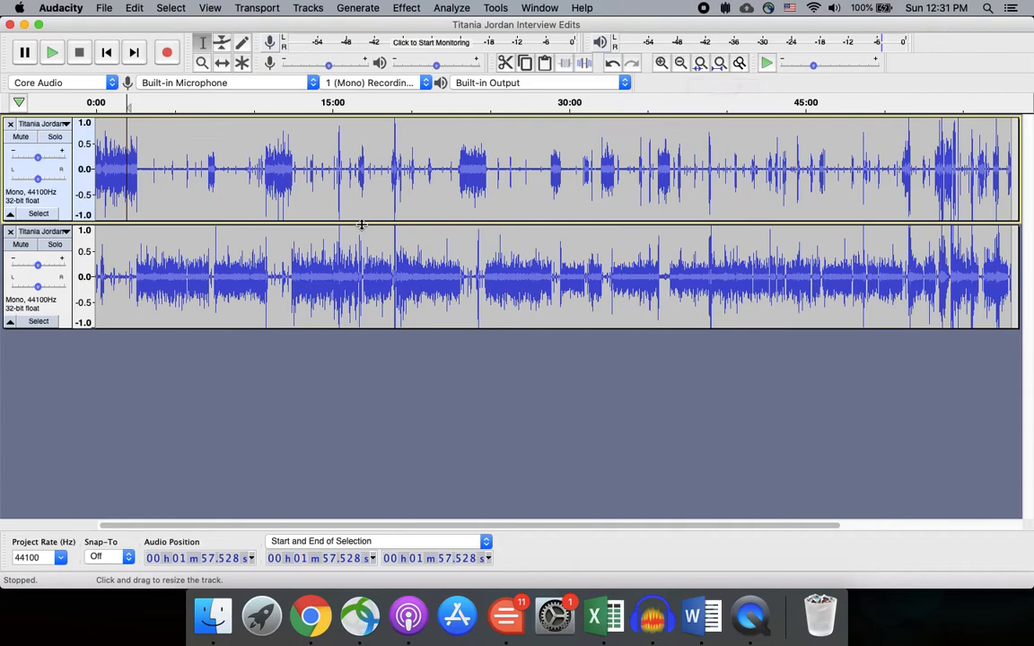
Switch to Finder and import the Future Abstract Hip Hop WAV file from the Podcast folder into the Audacity project twice, as separate tracks.
left_click(213, 614)
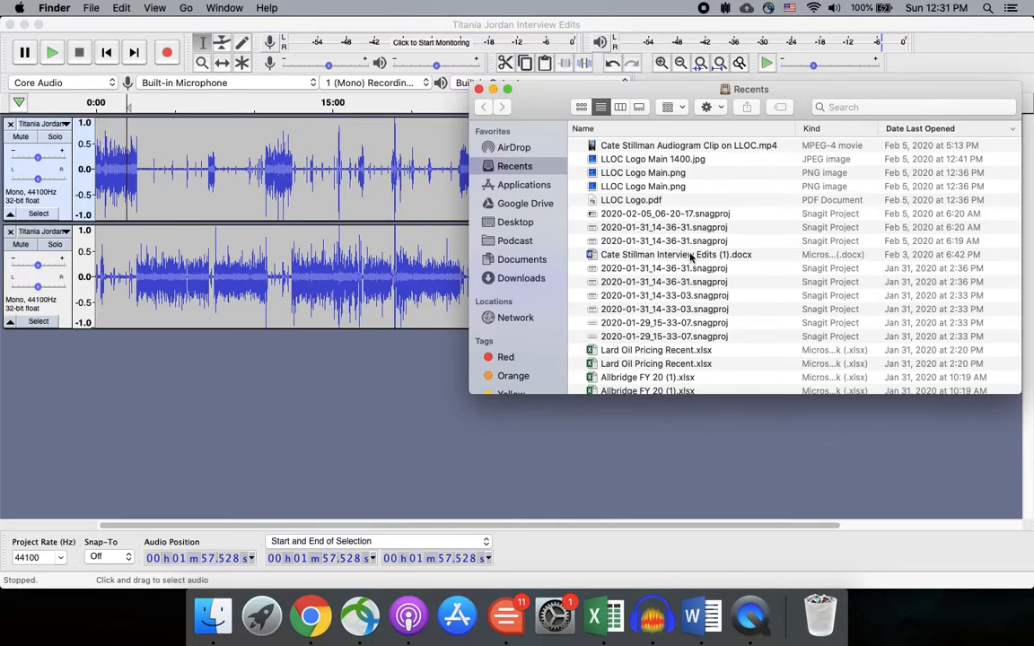
scroll(690, 261, "down", 10)
scroll(691, 243, "down", 5)
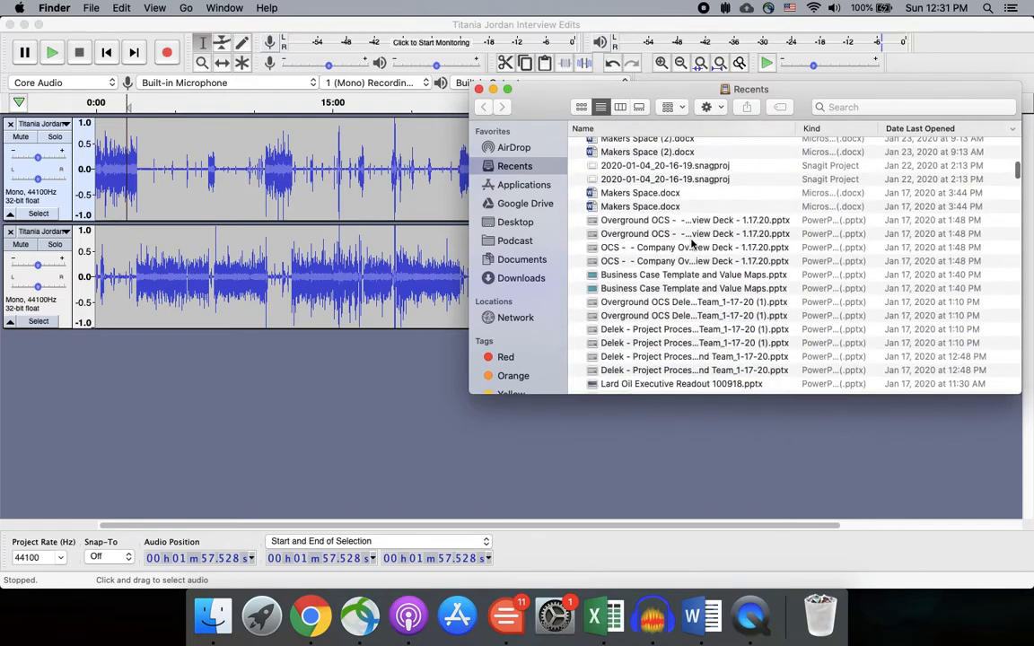
left_click(517, 240)
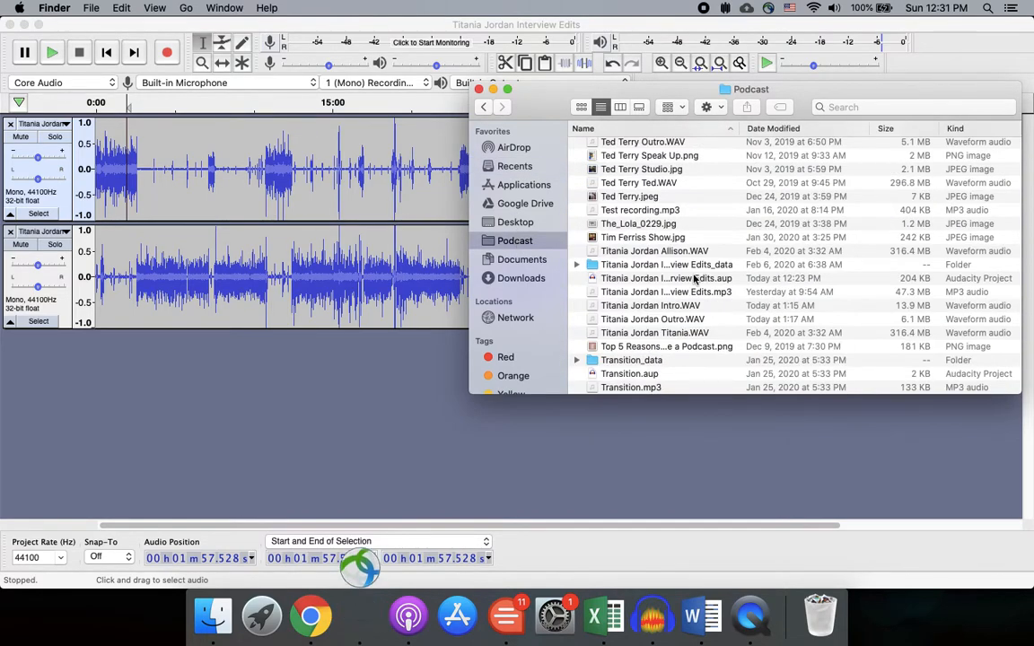
scroll(710, 279, "up", 15)
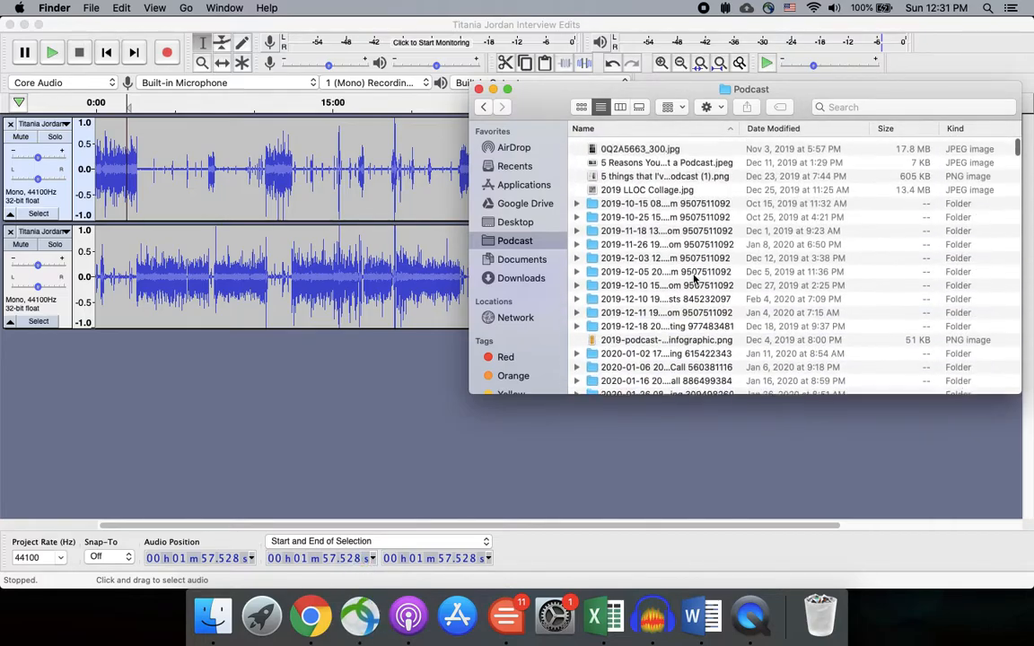
scroll(694, 280, "down", 5)
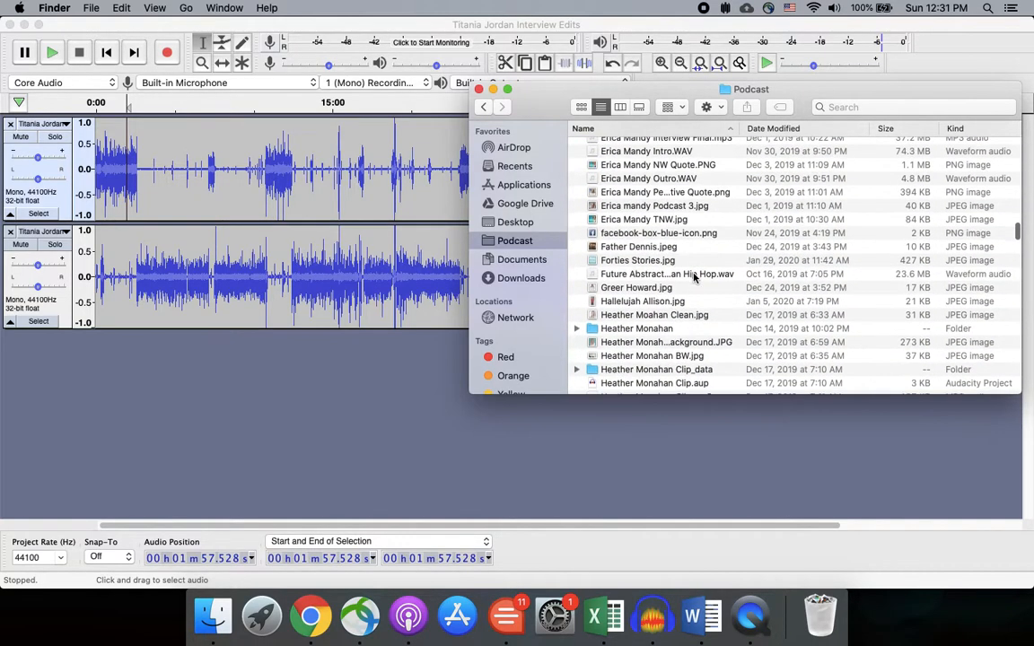
scroll(694, 279, "up", 5)
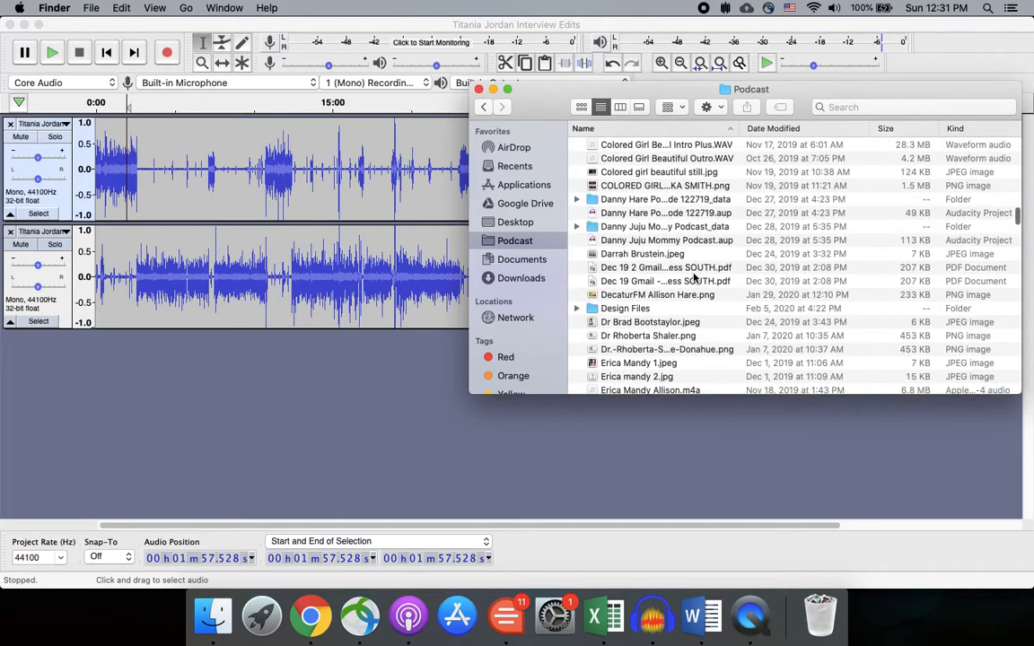
scroll(694, 279, "down", 10)
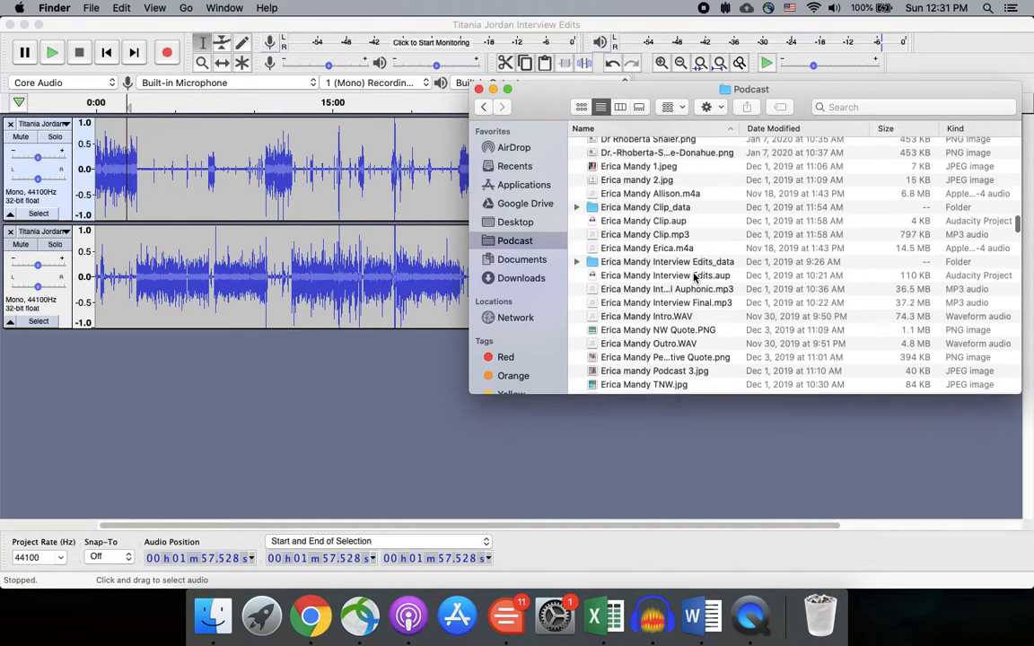
scroll(694, 279, "down", 4)
left_click(633, 190)
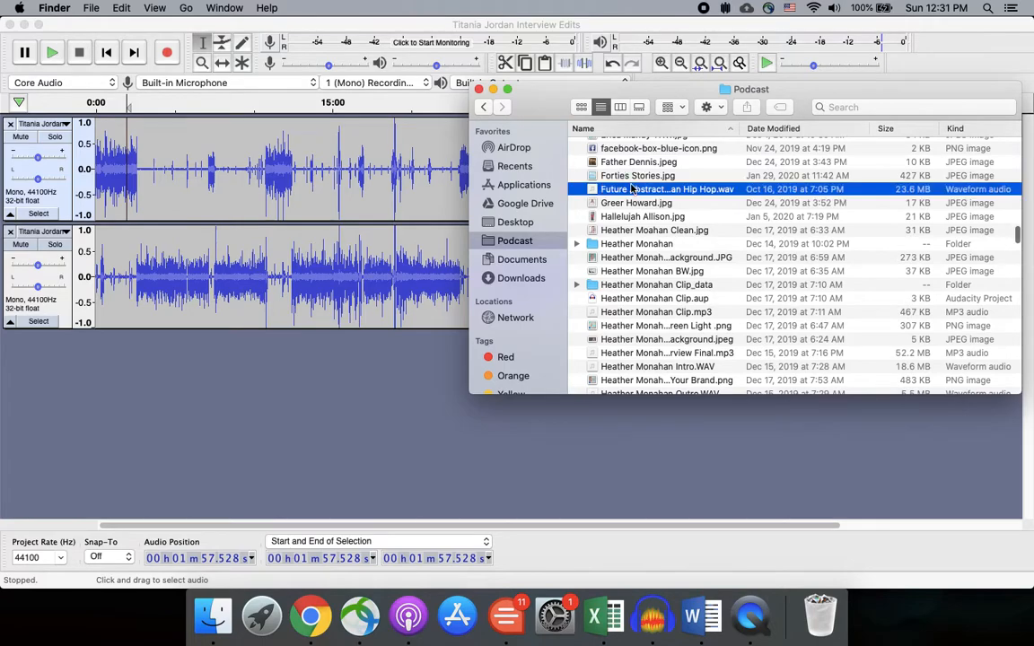
left_click_drag(635, 191, 275, 347)
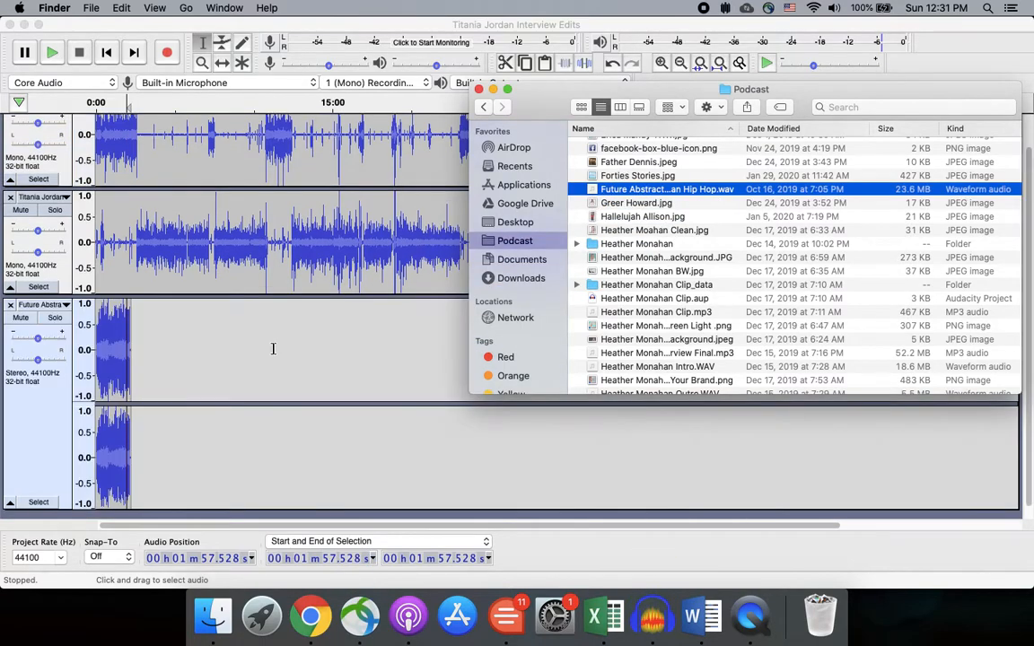
left_click_drag(631, 189, 87, 512)
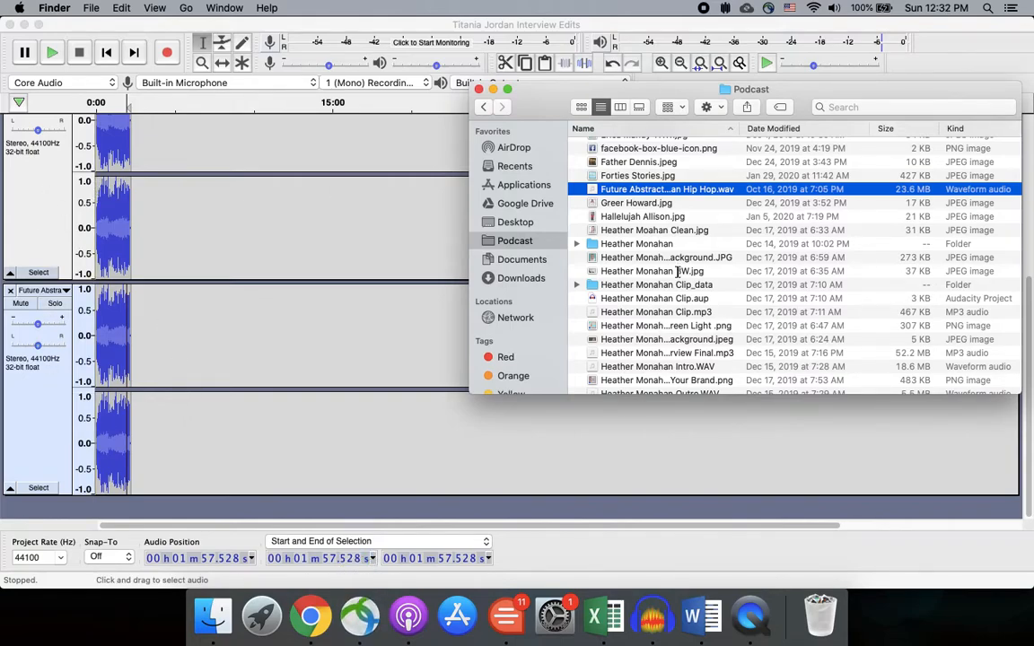
Import Transition.mp3 from the Podcast folder into the project as a new track below the music.
scroll(669, 296, "down", 8)
scroll(669, 299, "down", 15)
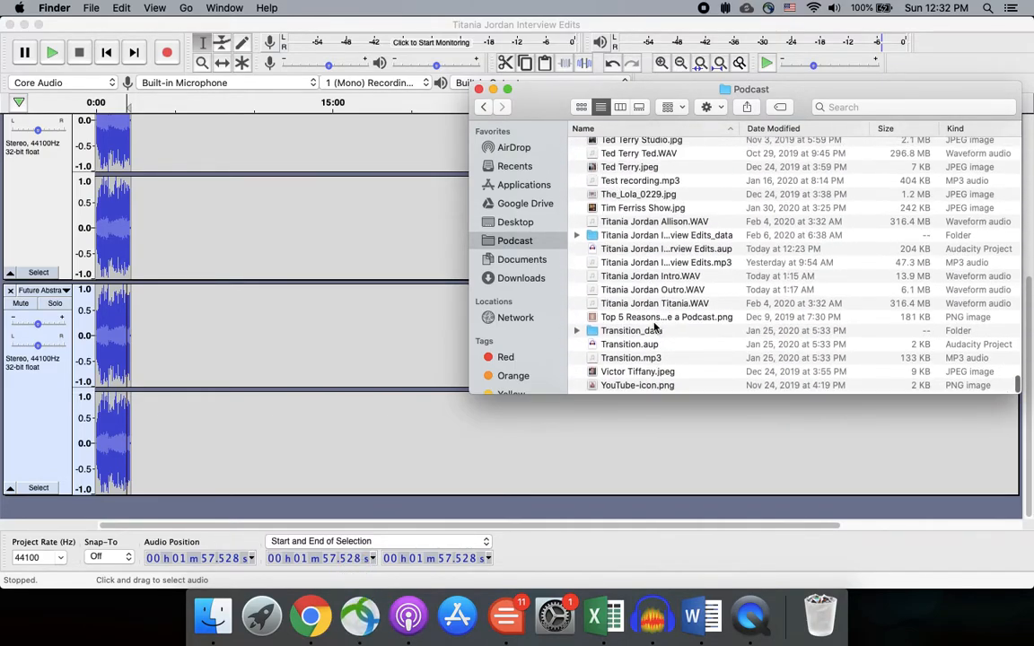
left_click(634, 360)
double_click(634, 360)
left_click_drag(634, 360, 114, 509)
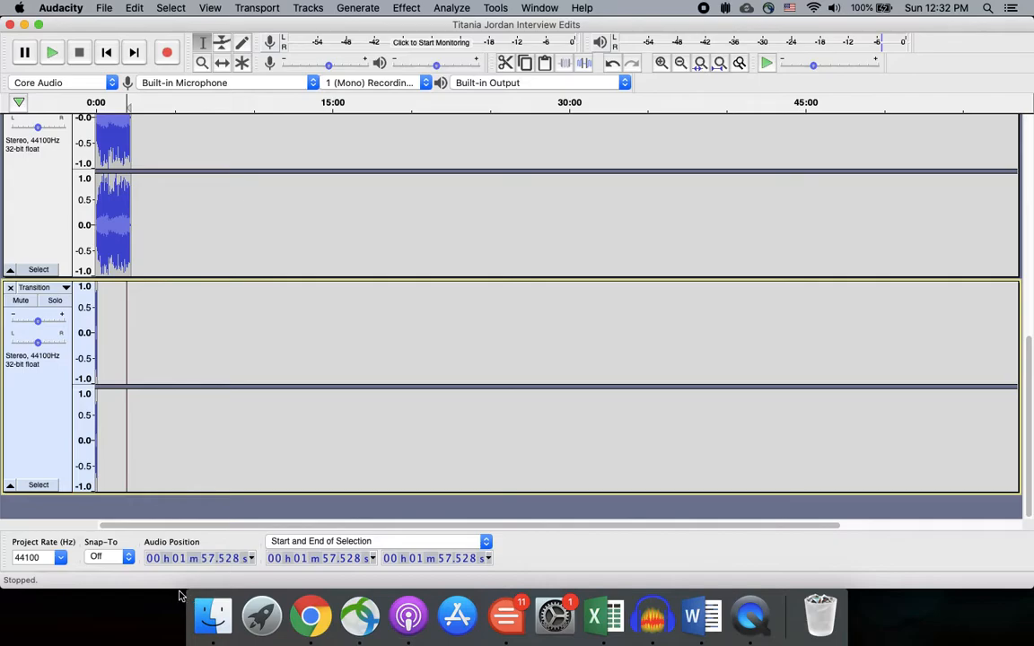
Import the Intro and Outro WAV recordings for this interview's guest from the Podcast folder as two new tracks.
left_click(213, 616)
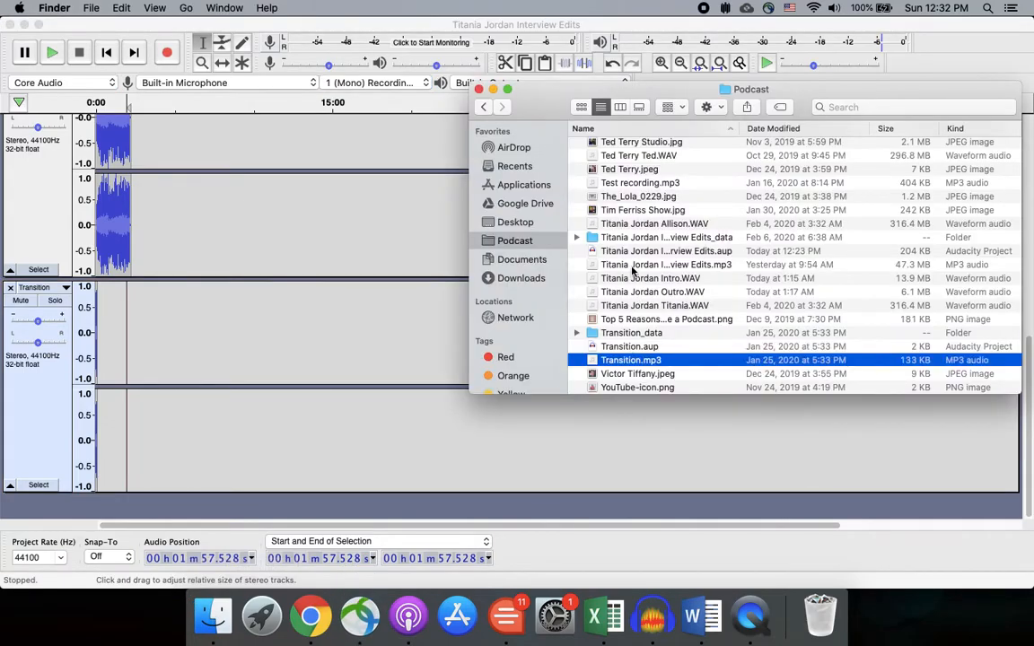
scroll(633, 269, "up", 15)
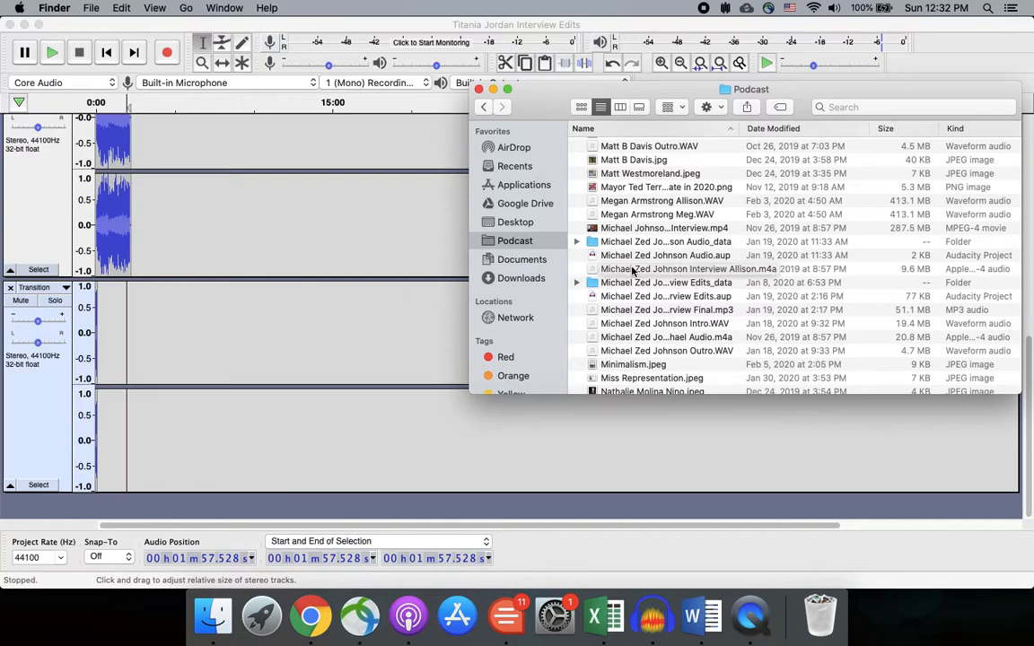
scroll(633, 270, "down", 20)
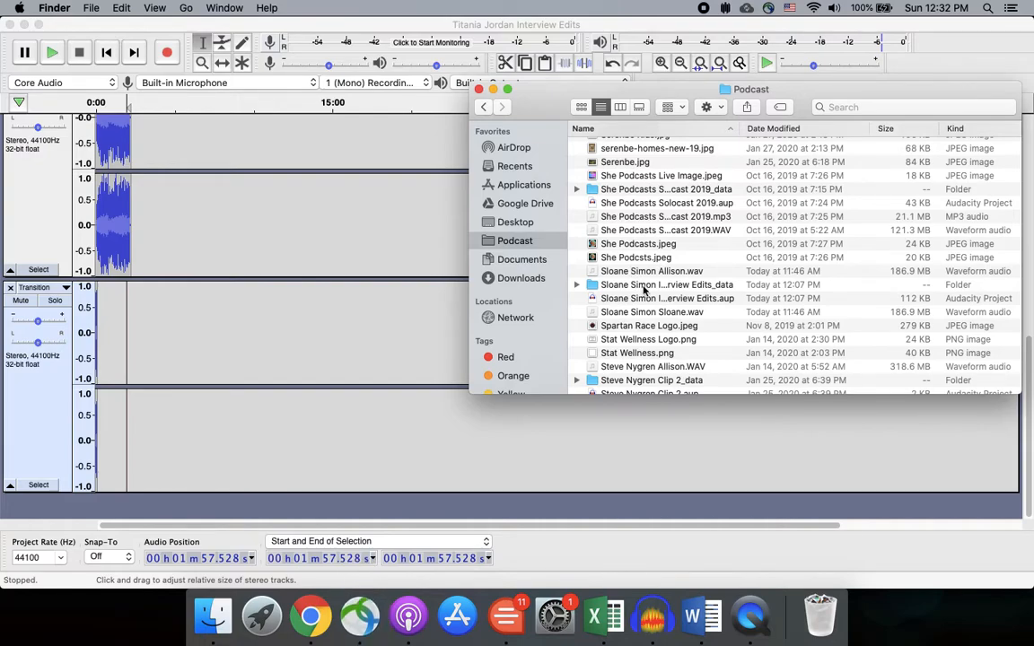
scroll(644, 289, "up", 4)
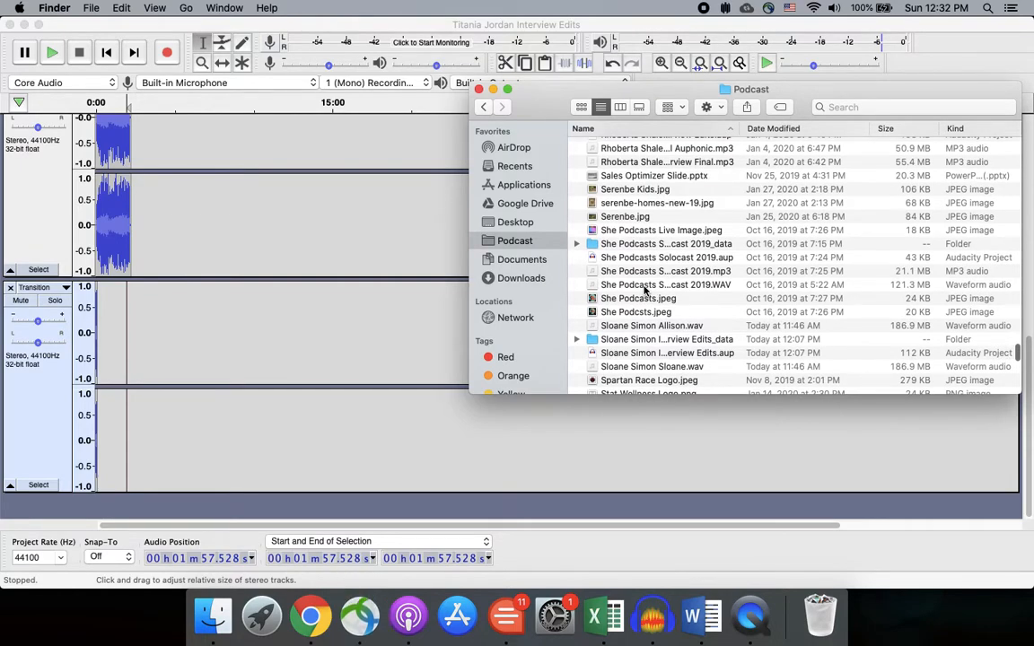
scroll(644, 289, "down", 1)
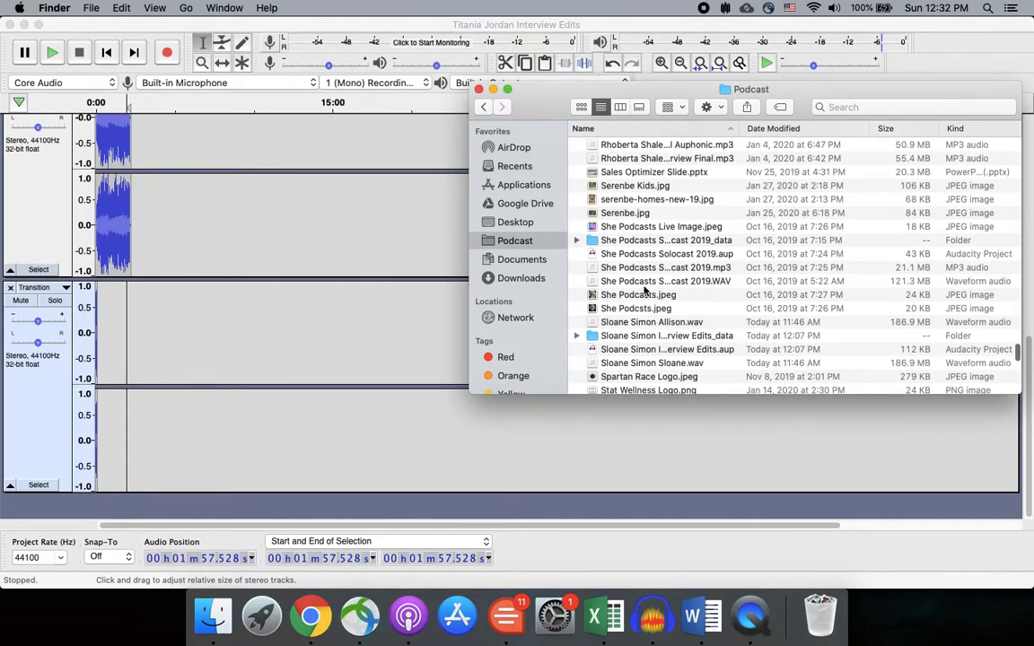
scroll(644, 289, "down", 10)
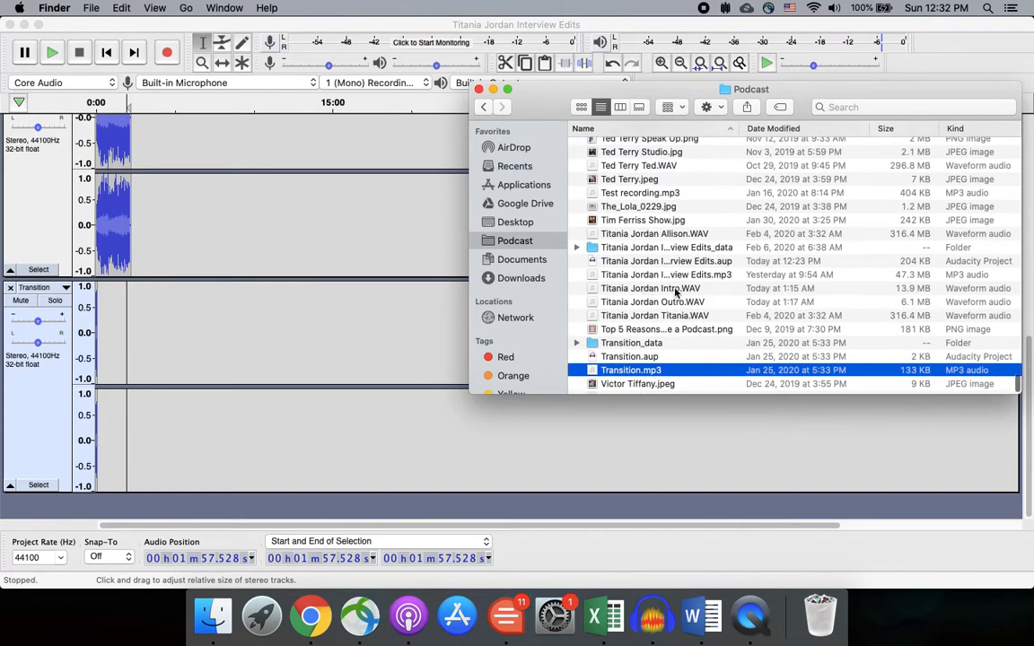
left_click_drag(654, 290, 117, 460)
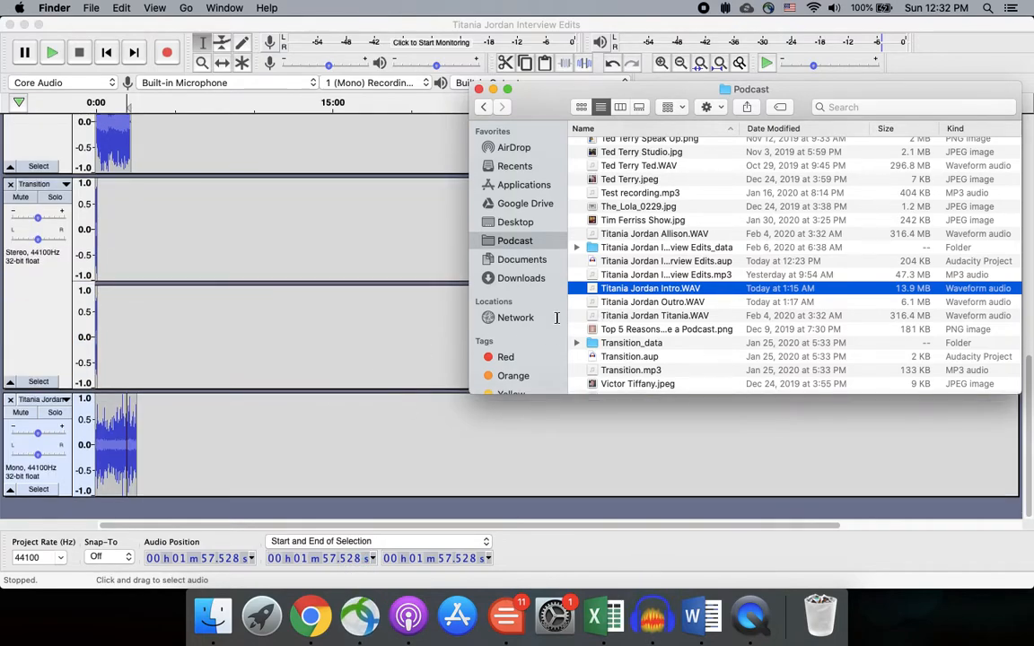
left_click_drag(632, 300, 114, 507)
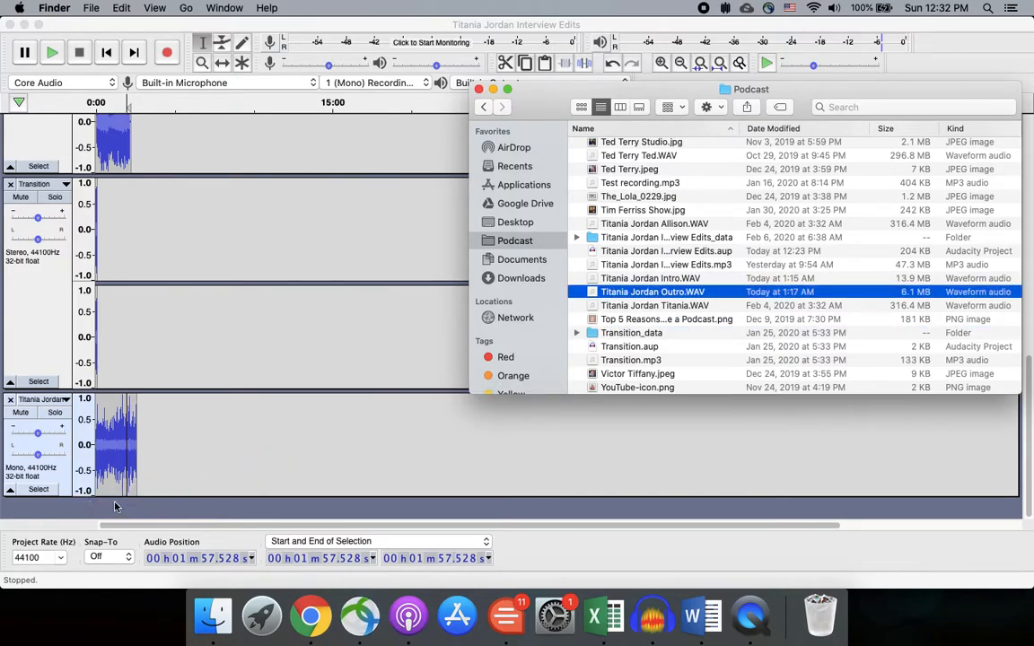
Import LLOC Intro Master.WAV from the Podcast folder as a new track and close the Finder window.
scroll(680, 255, "up", 10)
scroll(680, 255, "up", 15)
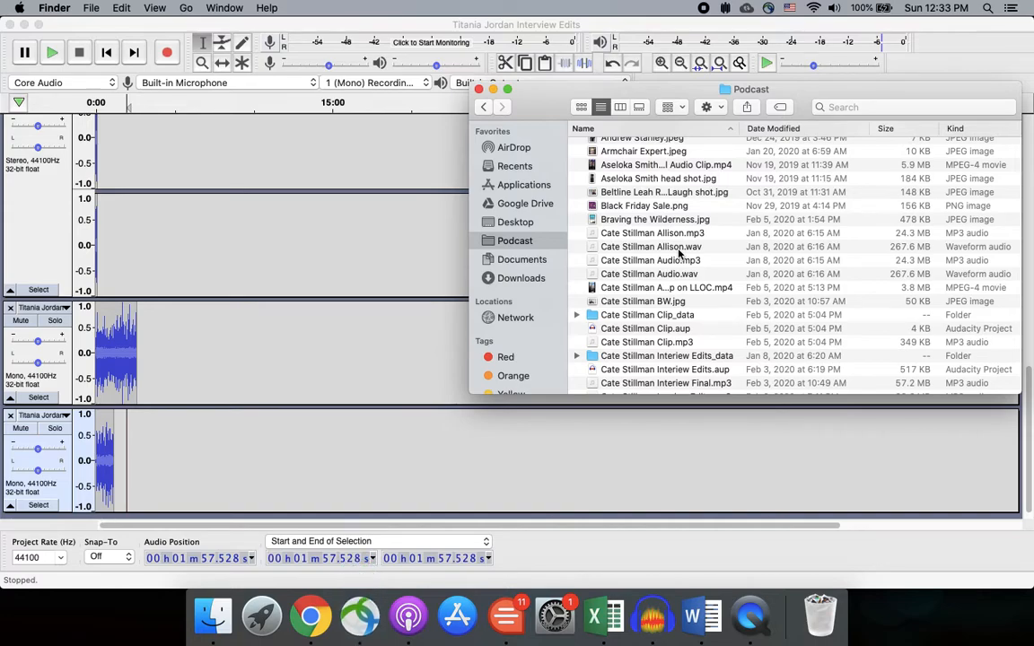
scroll(679, 253, "down", 10)
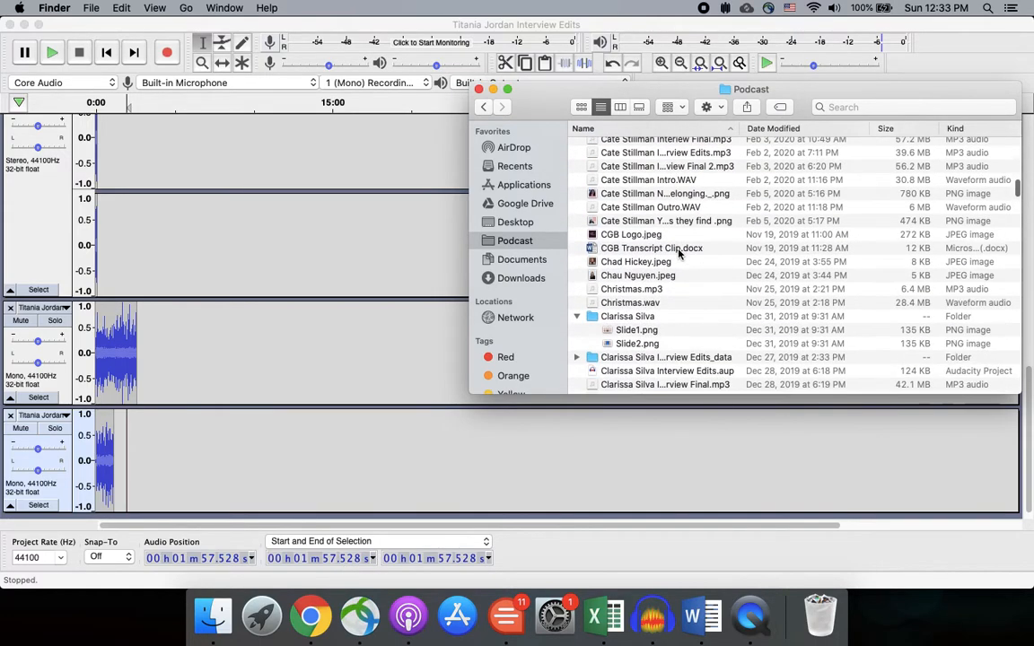
scroll(680, 253, "down", 20)
scroll(679, 253, "down", 20)
scroll(679, 253, "down", 3)
scroll(680, 253, "up", 10)
scroll(679, 253, "down", 4)
scroll(680, 253, "up", 2)
scroll(679, 253, "up", 5)
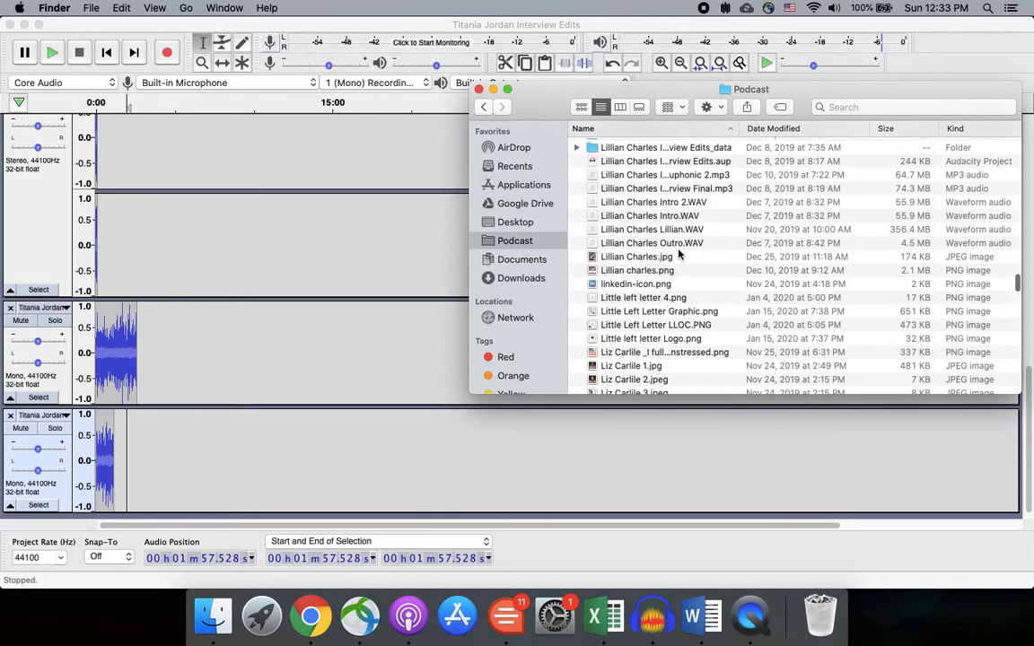
scroll(679, 253, "down", 12)
scroll(679, 253, "down", 4)
scroll(680, 254, "up", 1)
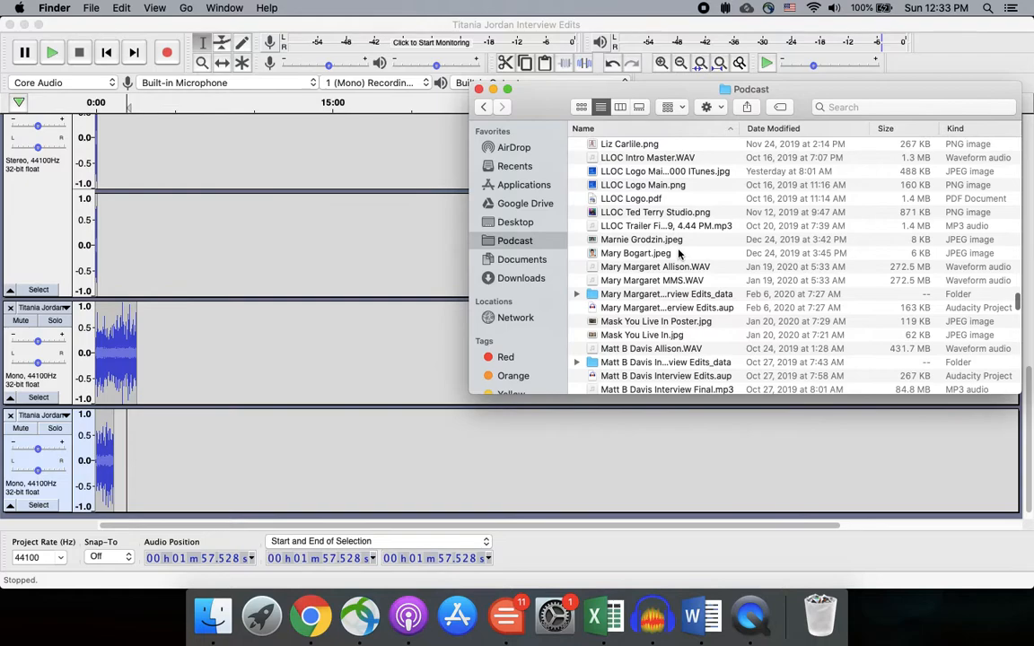
left_click_drag(653, 160, 104, 519)
scroll(163, 453, "down", 1)
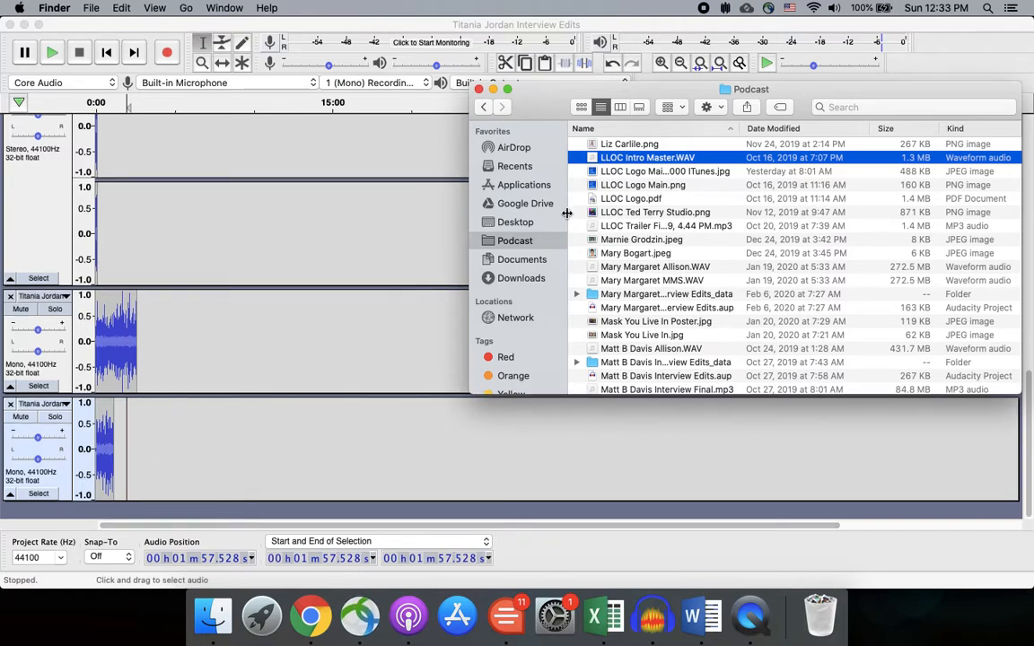
left_click_drag(605, 159, 67, 510)
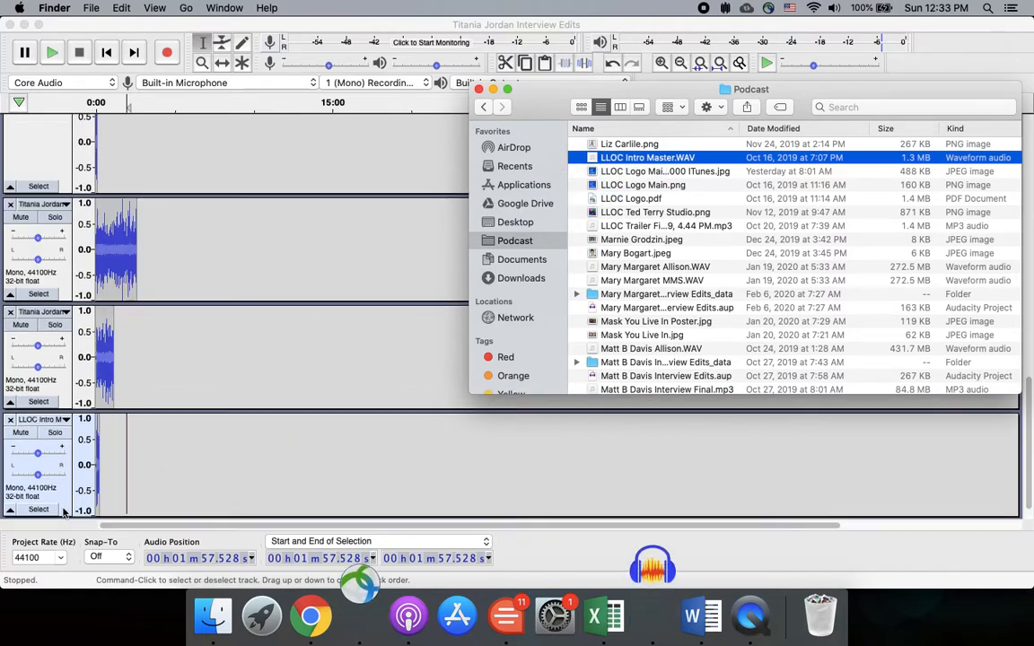
left_click(480, 90)
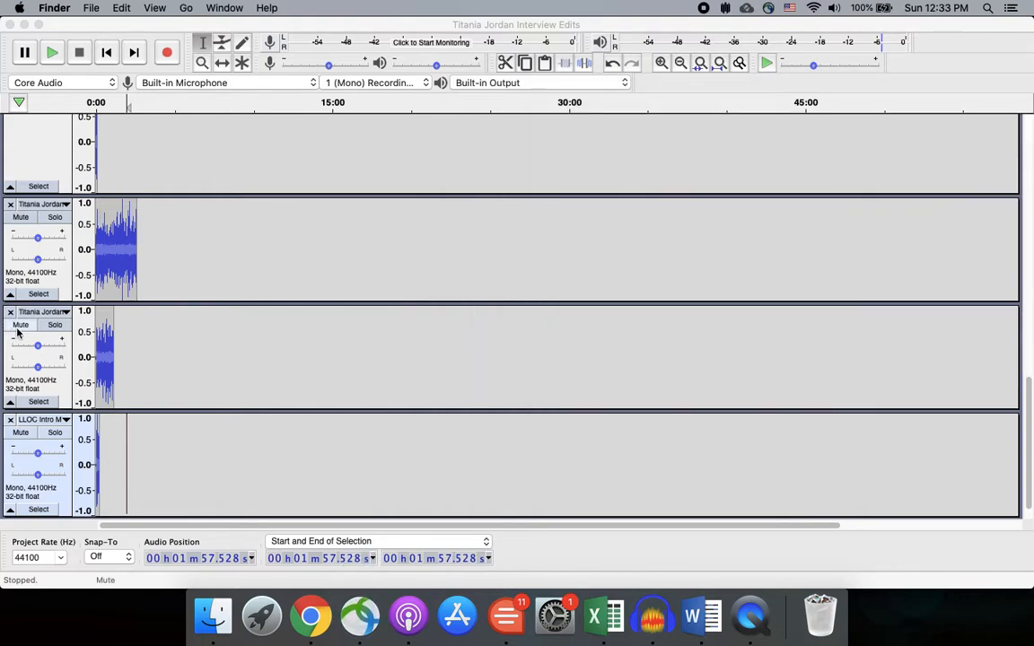
Mute the guest's Outro track and move the LLOC Intro Master track to the top of the project.
left_click(19, 326)
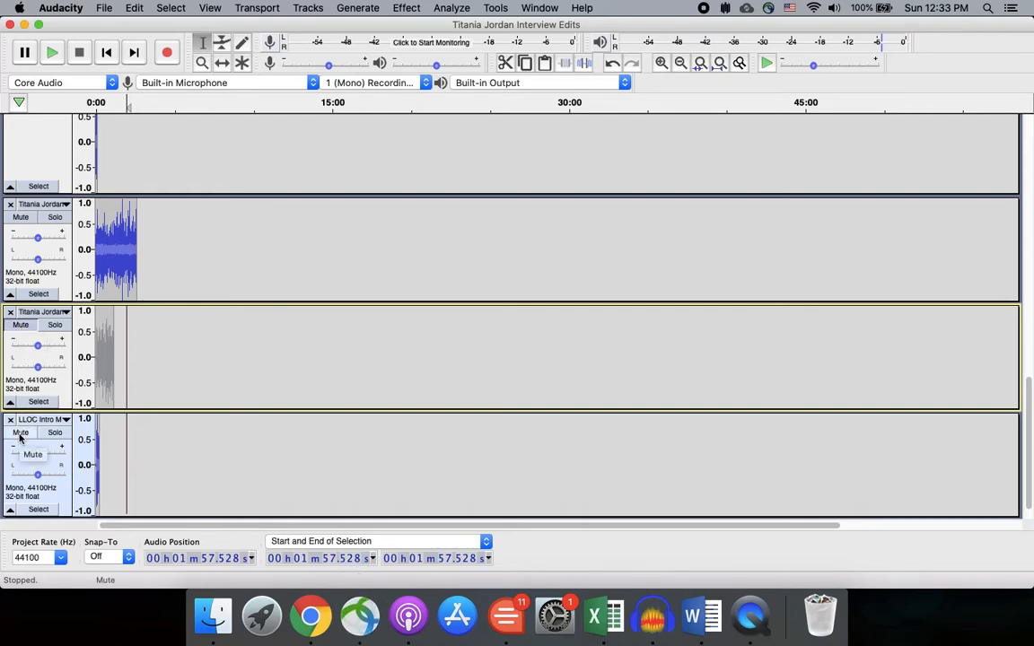
left_click(67, 422)
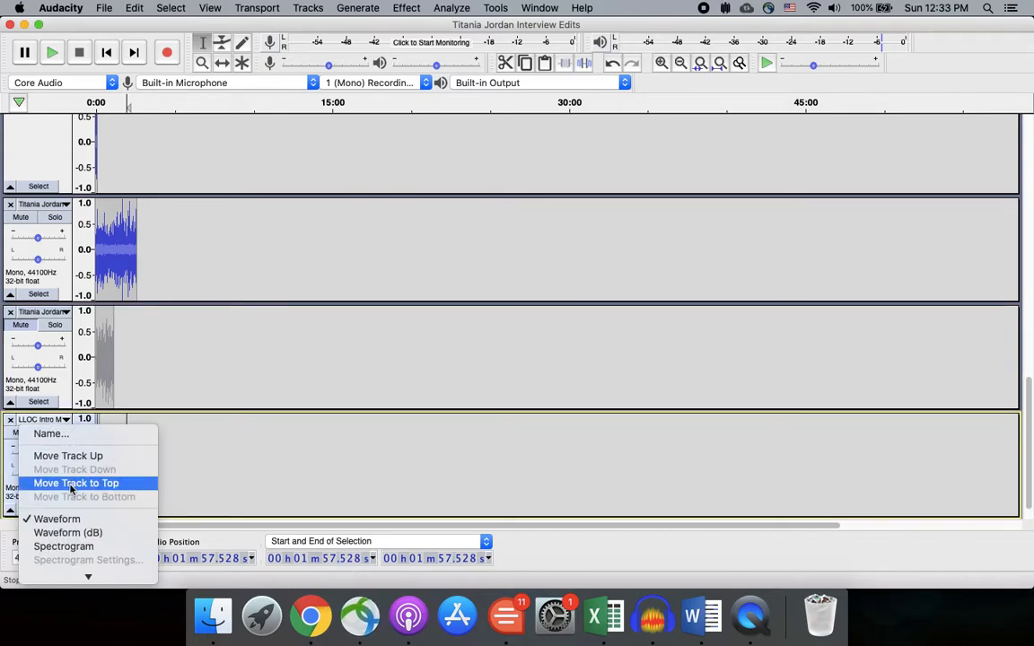
left_click(67, 421)
left_click(66, 421)
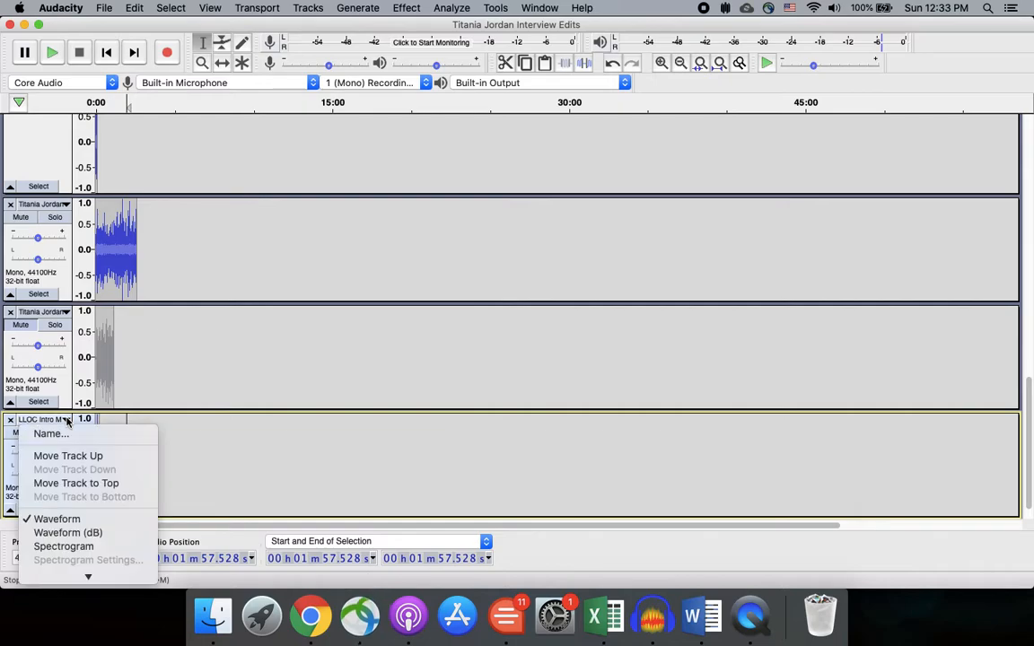
left_click(73, 484)
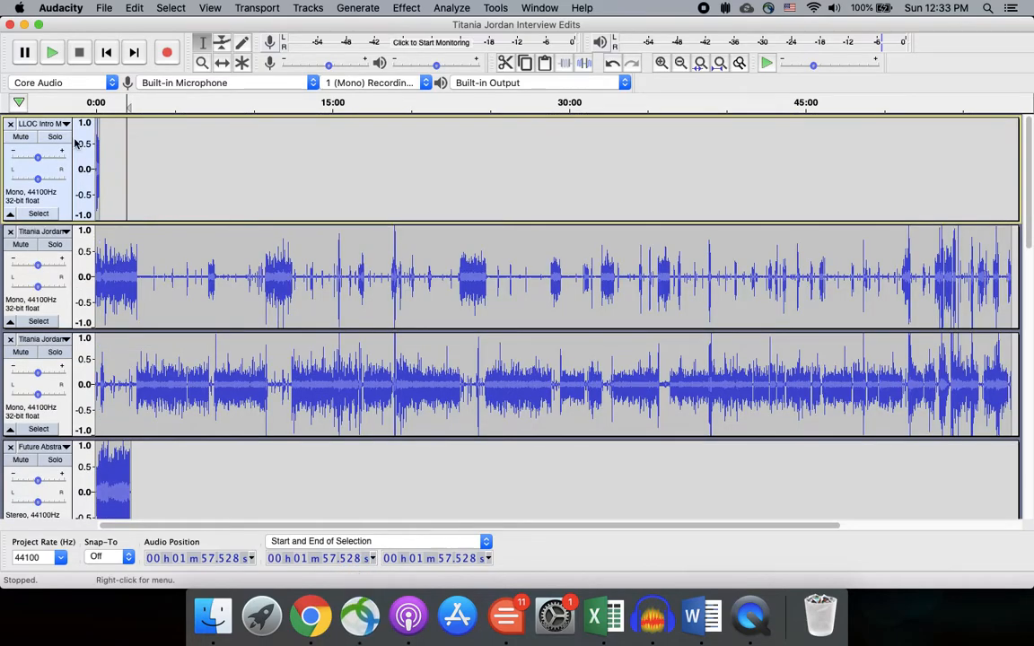
Mute the lower of the two Future Abstract music tracks.
scroll(51, 375, "down", 10)
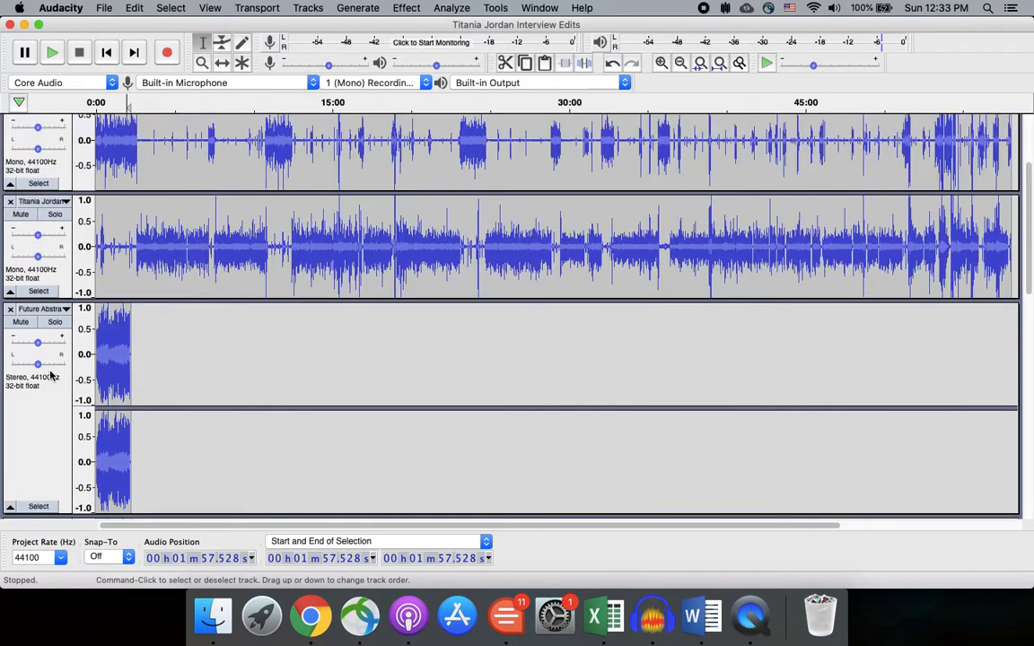
scroll(51, 375, "up", 4)
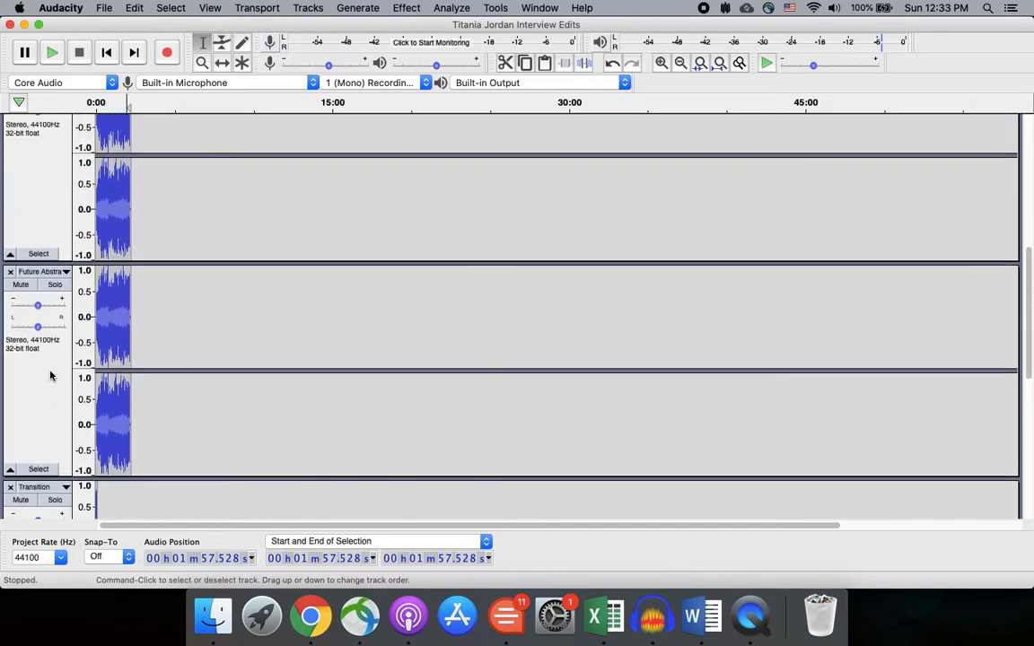
left_click(20, 286)
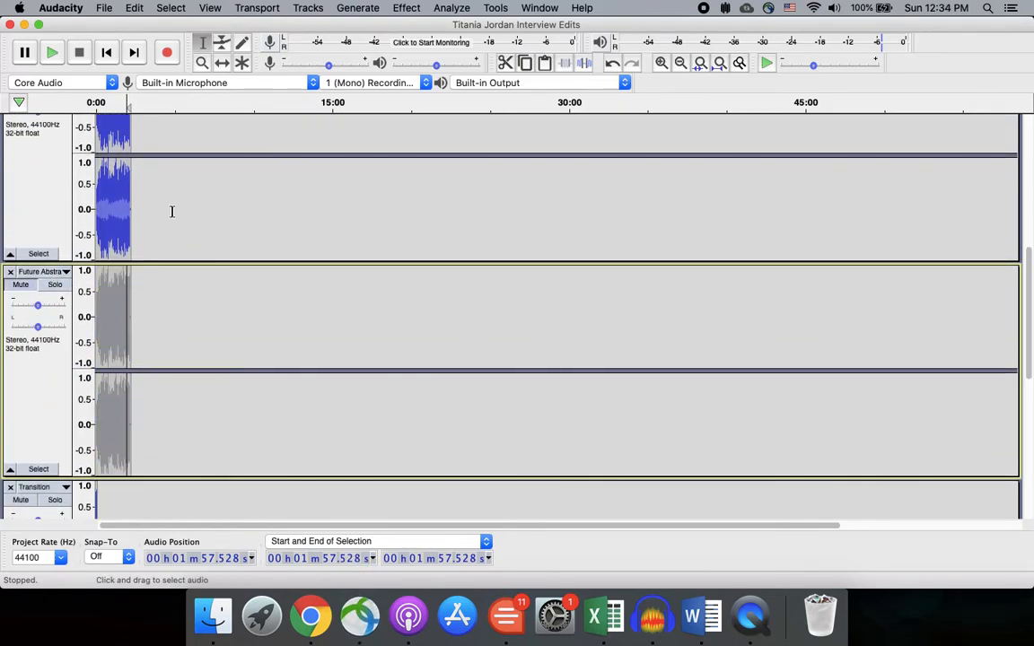
Move the unmuted Future Abstract music track to the top of the project, above the LLOC Intro Master track.
scroll(171, 234, "up", 10)
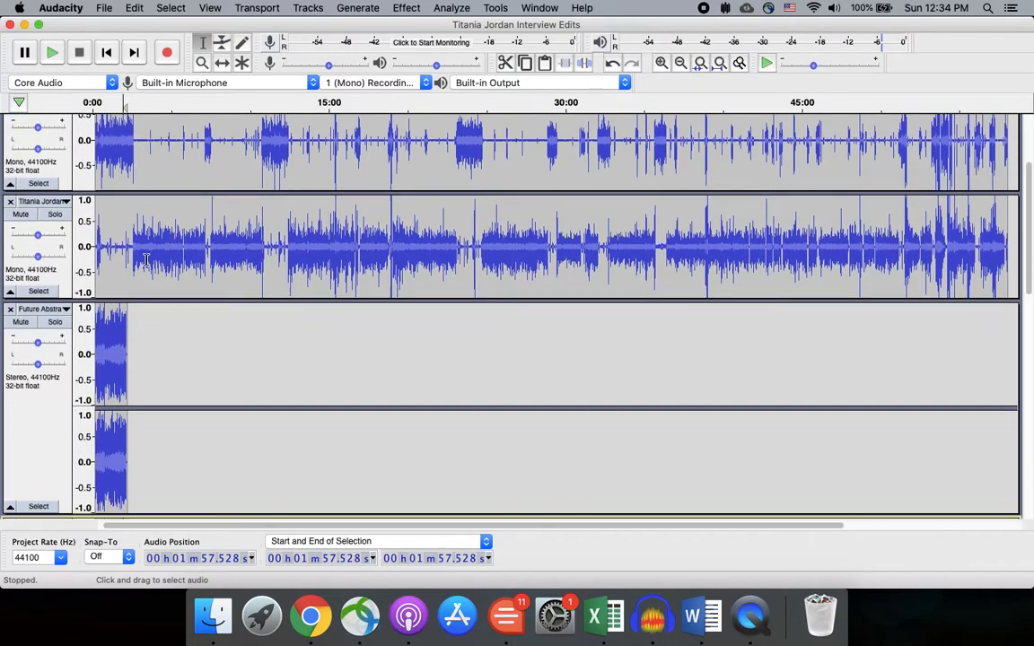
left_click(65, 309)
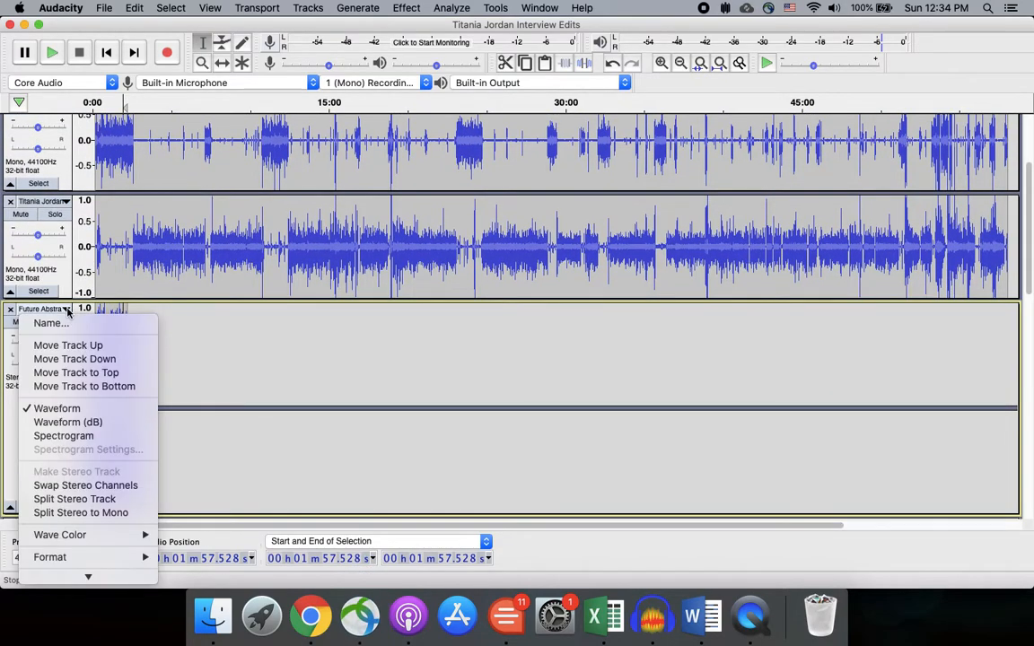
left_click(77, 374)
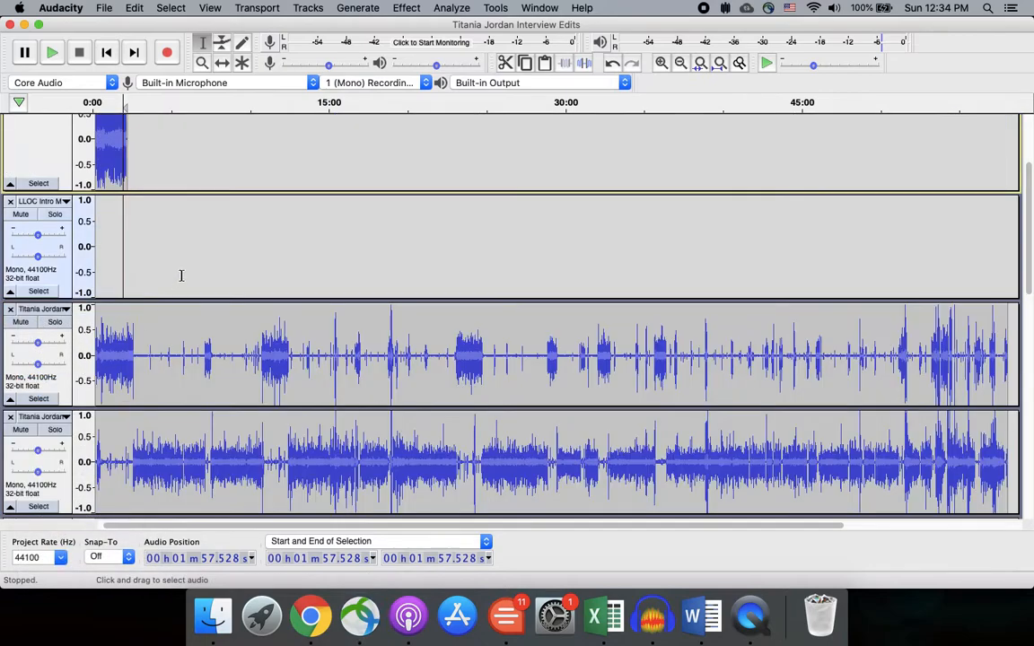
scroll(181, 275, "up", 3)
scroll(180, 274, "down", 1)
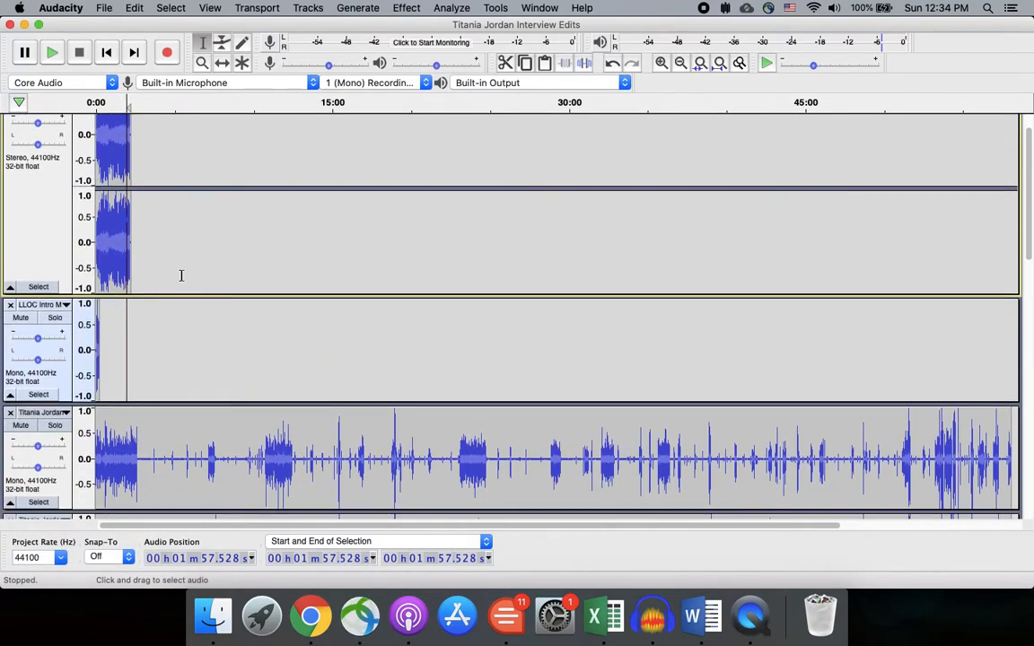
scroll(181, 274, "up", 2)
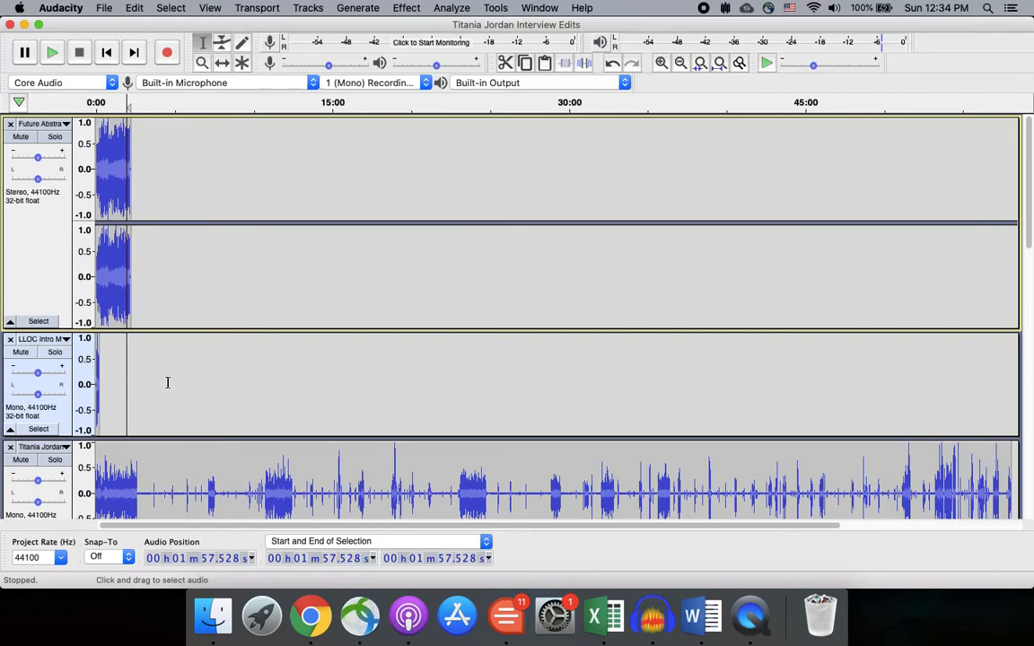
Mute both full-length interview tracks.
scroll(152, 386, "down", 5)
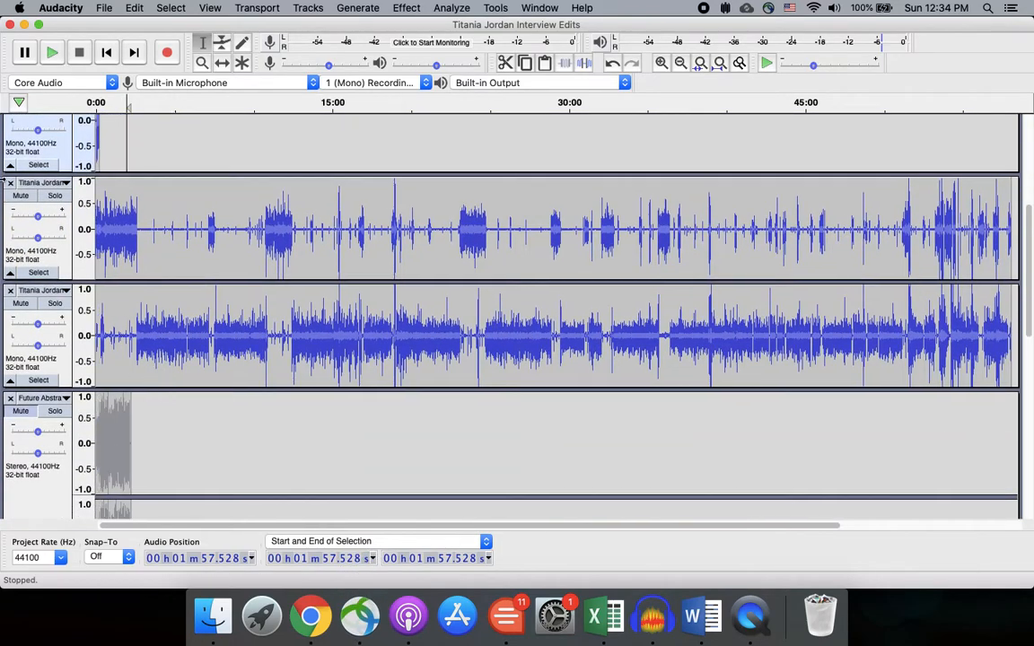
left_click(20, 196)
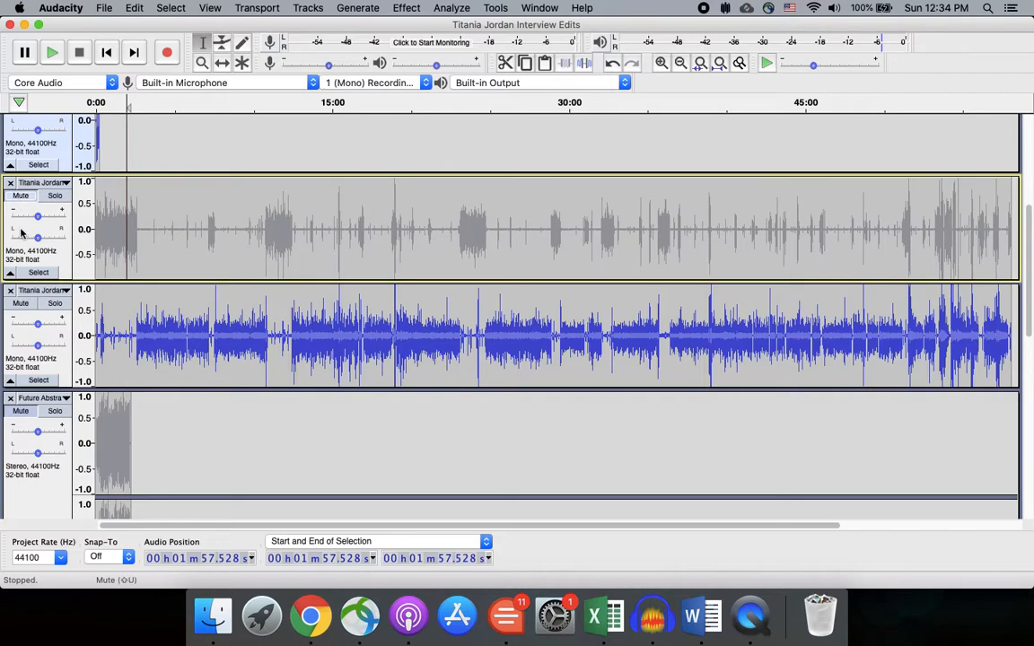
left_click(19, 305)
Move the Transition track to the top of the project.
scroll(170, 345, "down", 6)
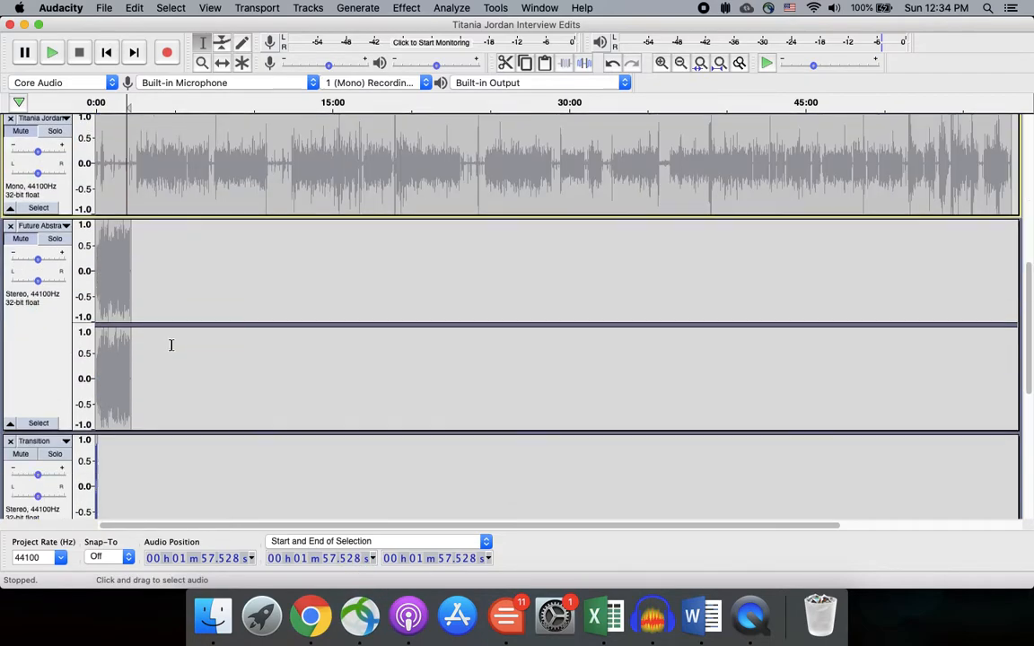
scroll(170, 344, "down", 4)
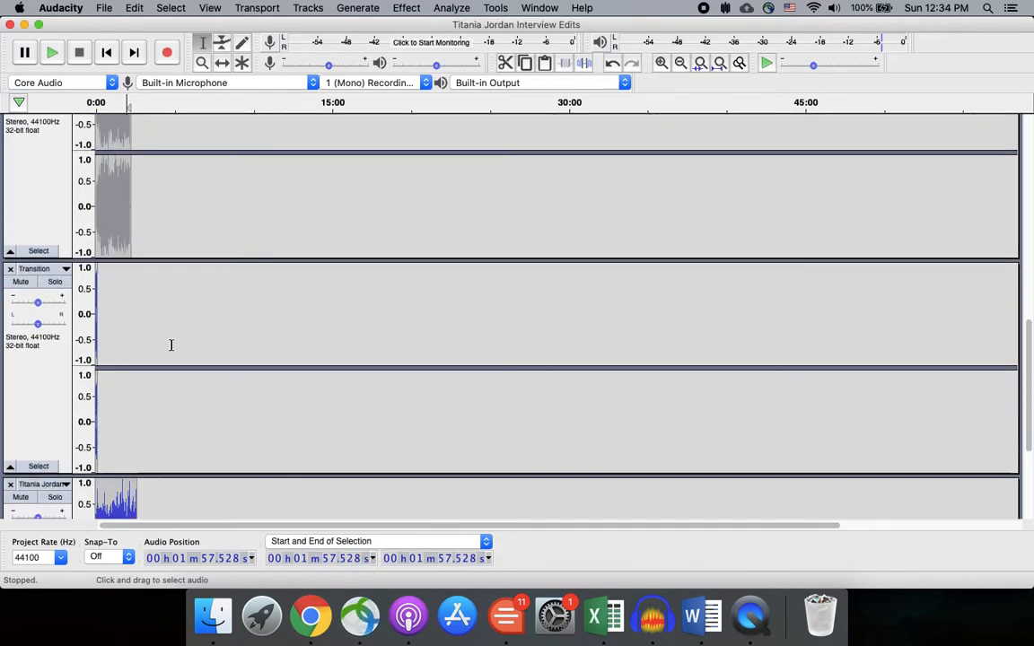
left_click(41, 211)
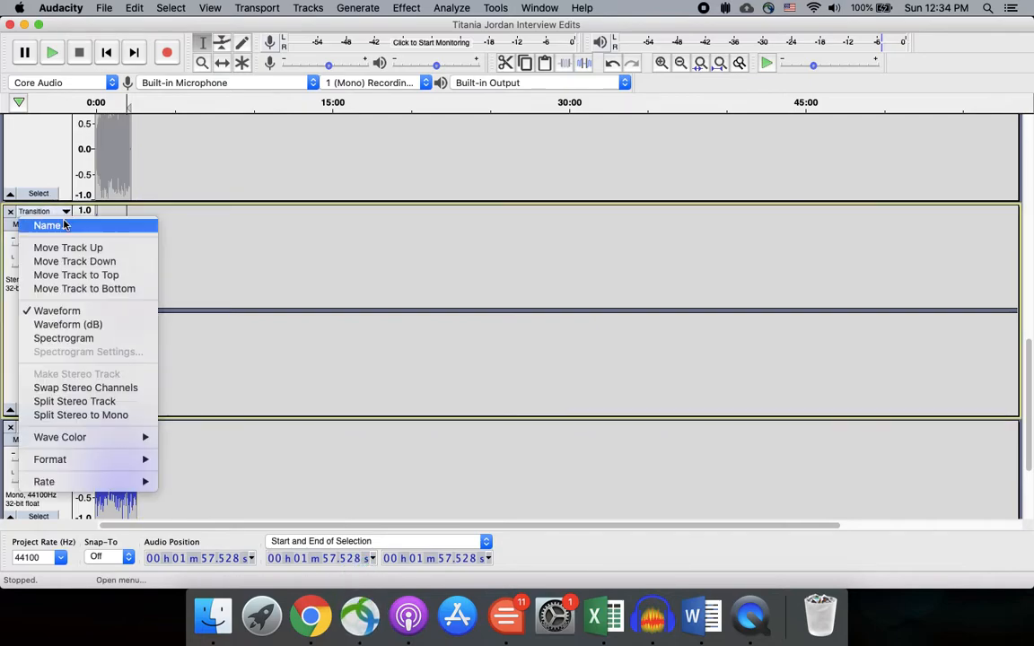
left_click(80, 276)
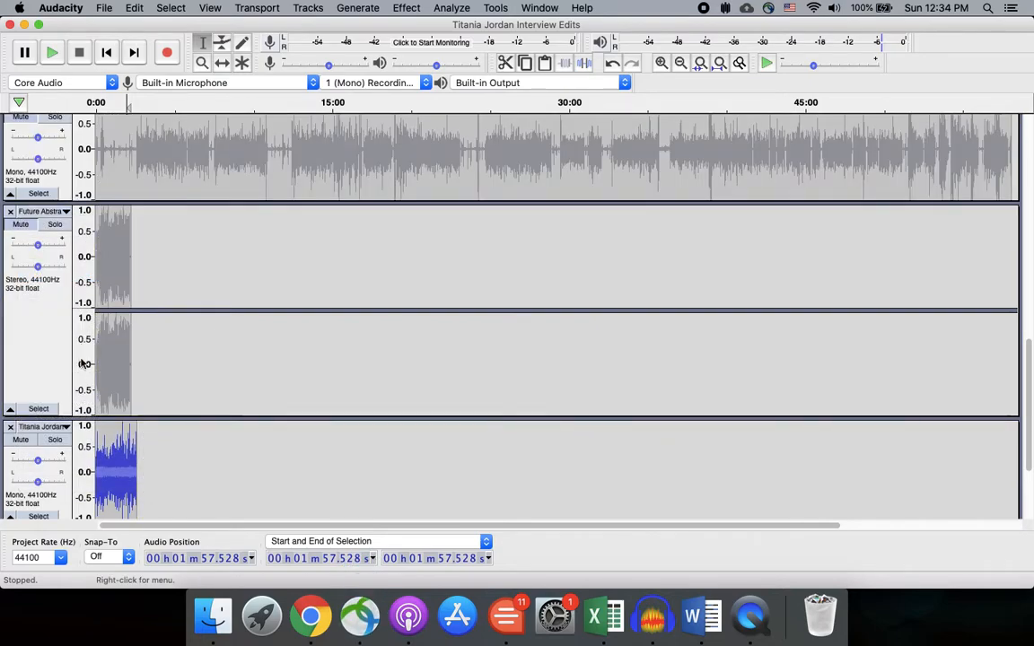
Move the guest's unmuted Intro track to the top of the project, above the Transition track.
scroll(59, 434, "down", 1)
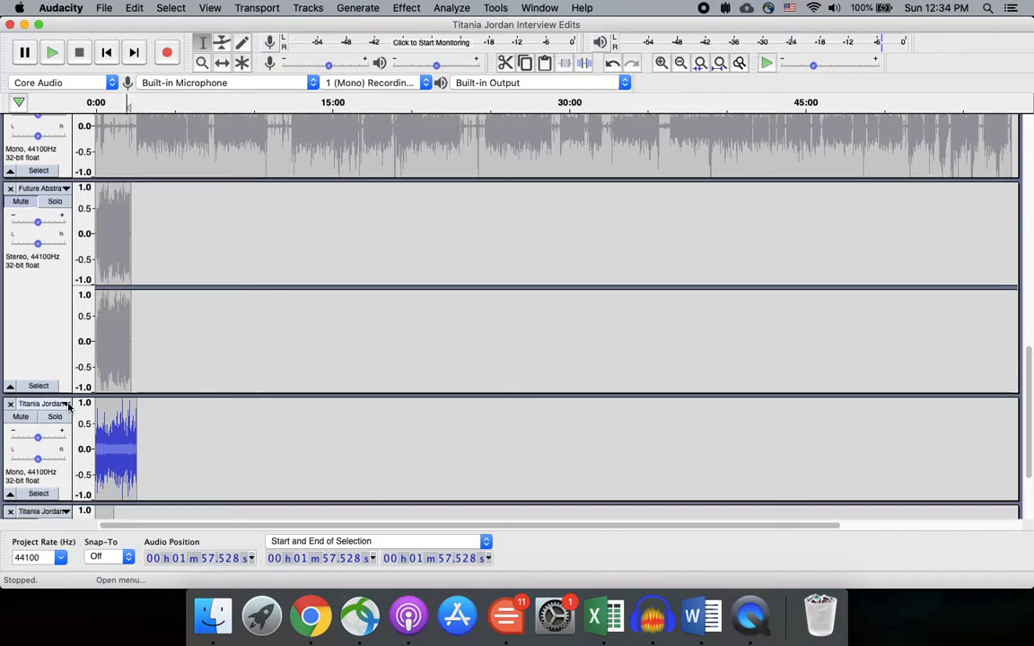
left_click(43, 404)
left_click(81, 468)
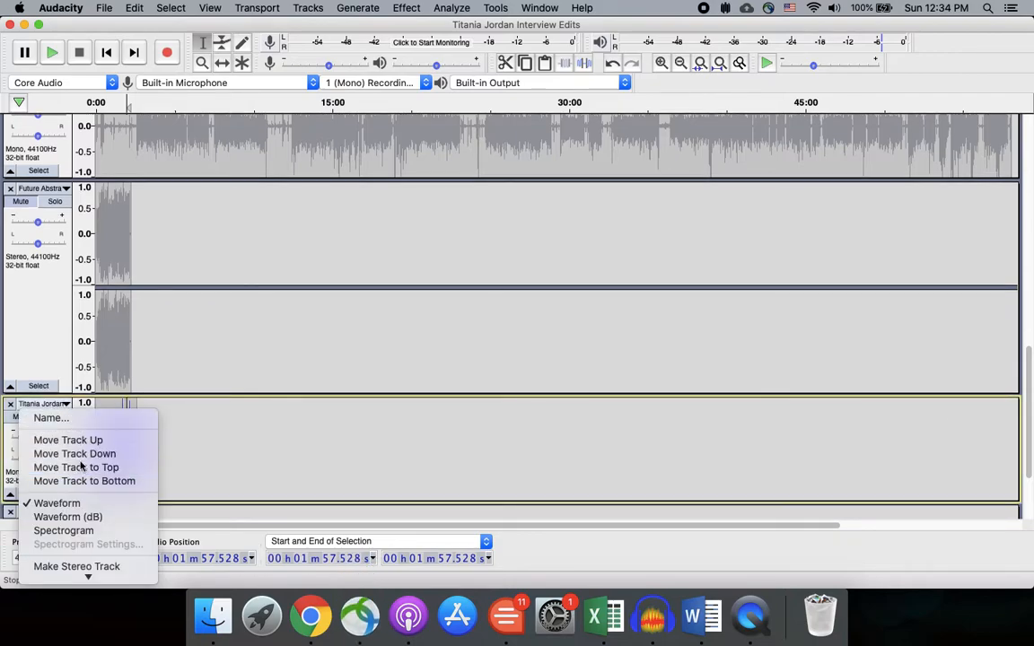
scroll(202, 348, "up", 1)
Move the unmuted Future Abstract music track to the top of the project, above the guest's Intro track.
scroll(202, 349, "down", 5)
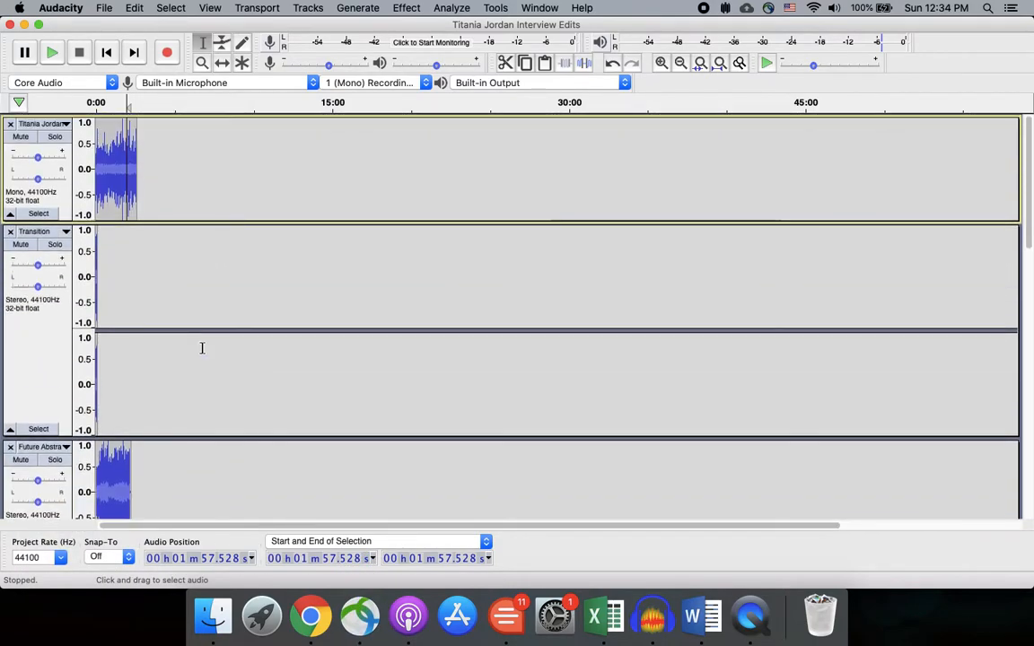
scroll(202, 348, "up", 1)
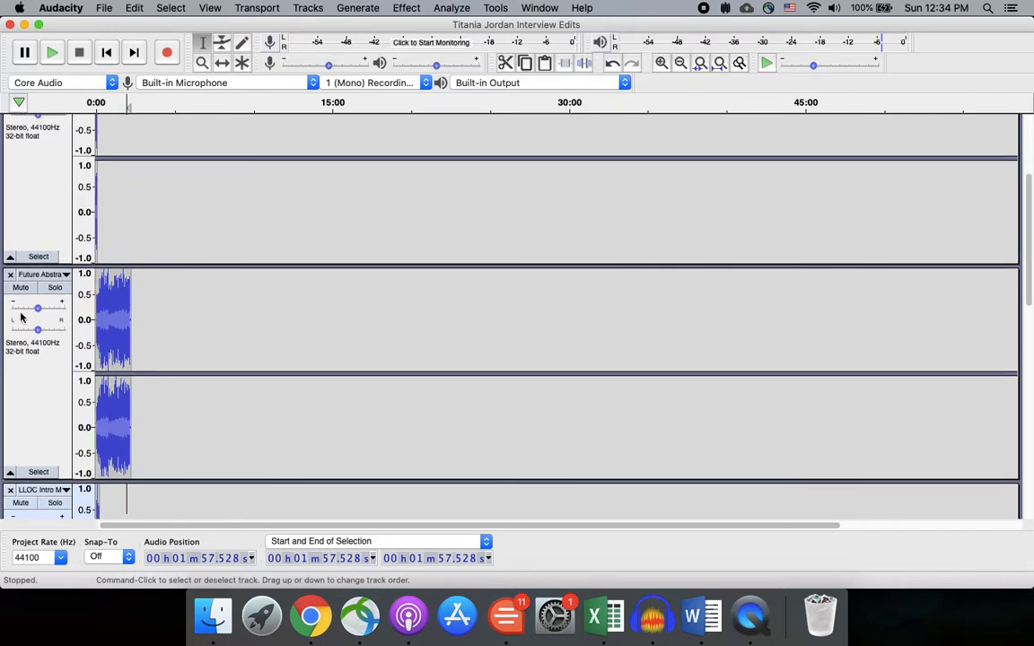
scroll(169, 308, "up", 3)
scroll(173, 308, "down", 2)
scroll(175, 307, "up", 2)
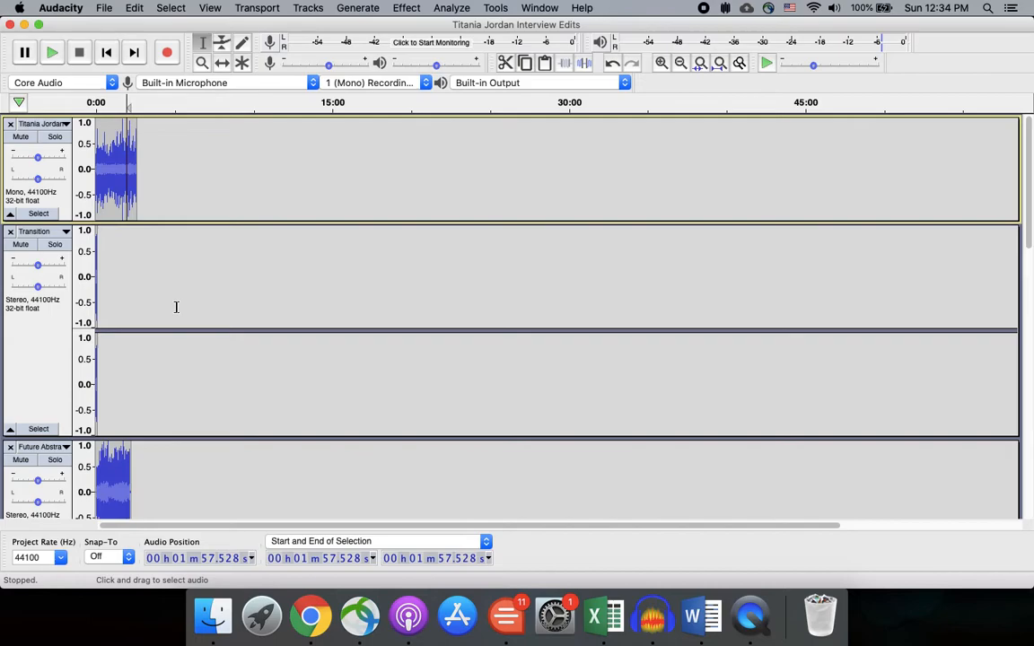
left_click(64, 448)
left_click(311, 271)
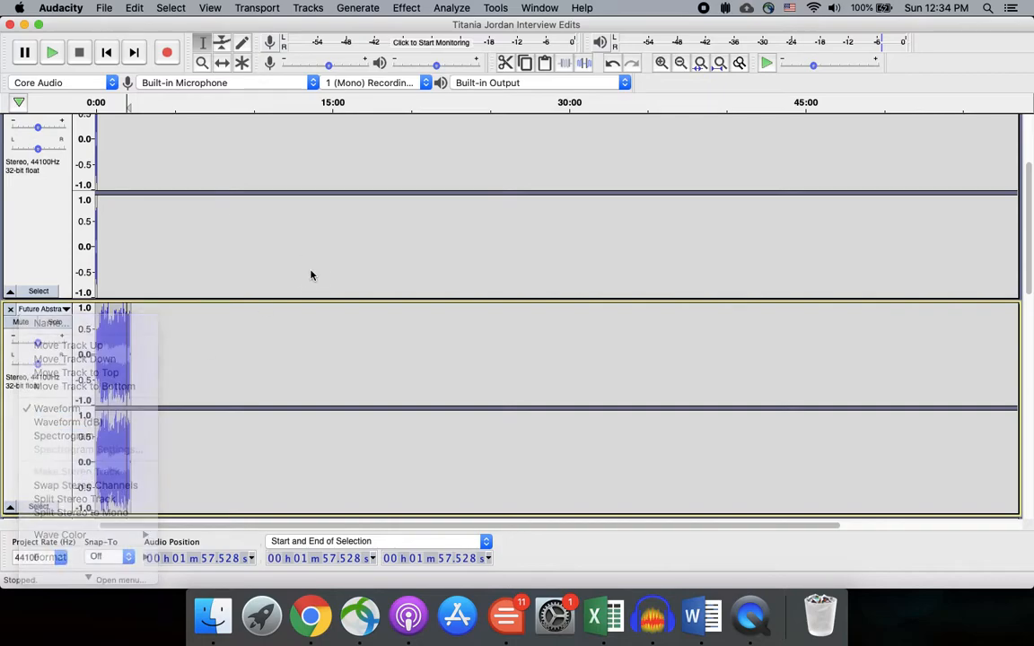
left_click(41, 309)
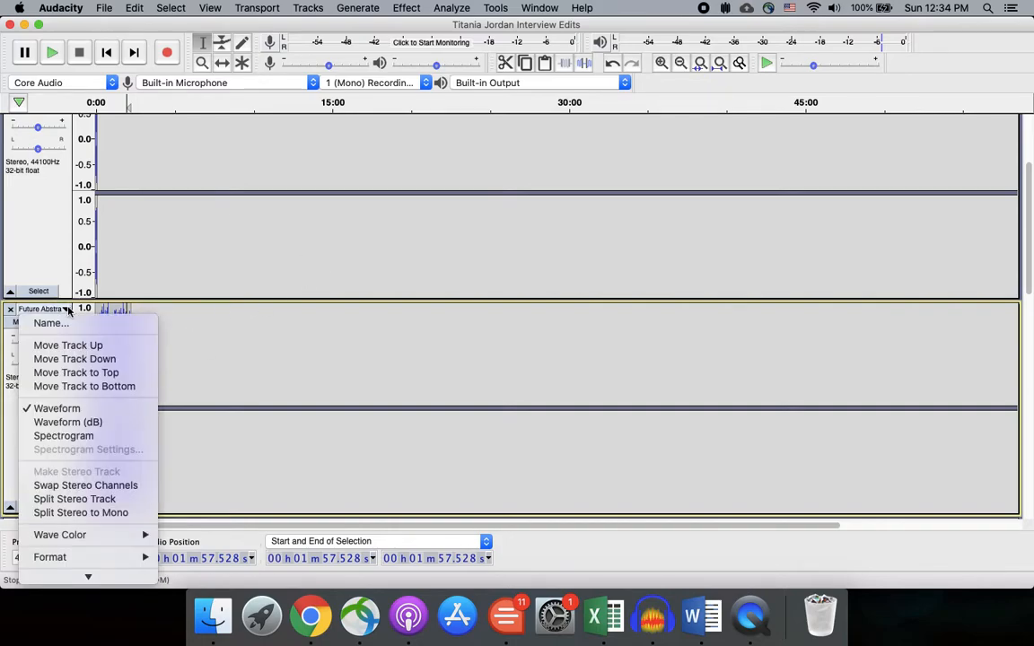
left_click(91, 373)
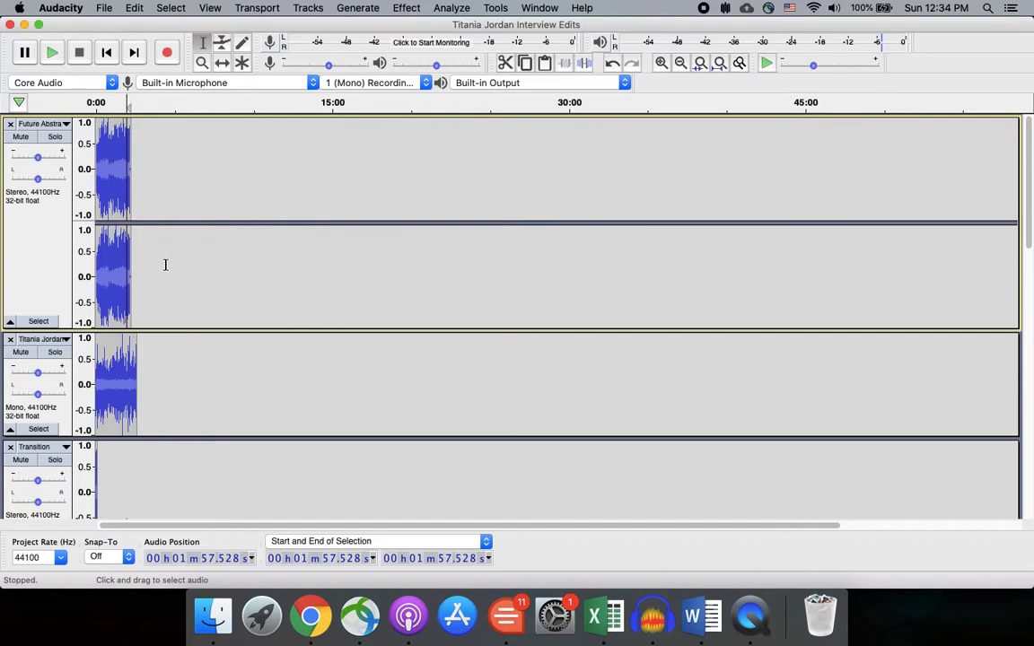
Place the LLOC Intro Master track directly below the Future Abstract music, above the guest's Intro track.
scroll(55, 434, "down", 5)
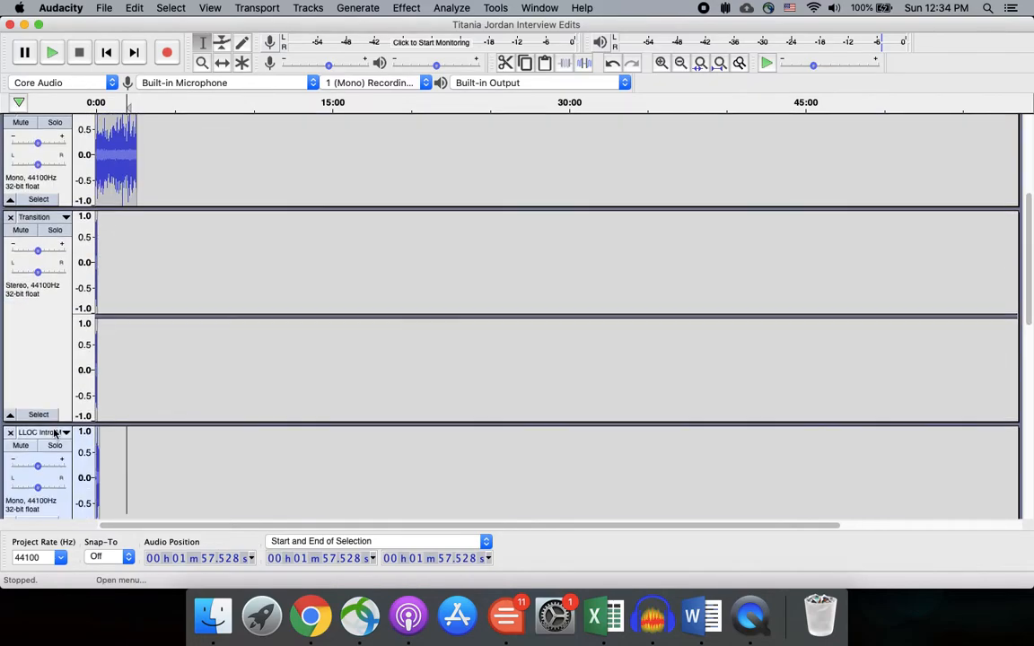
left_click(56, 431)
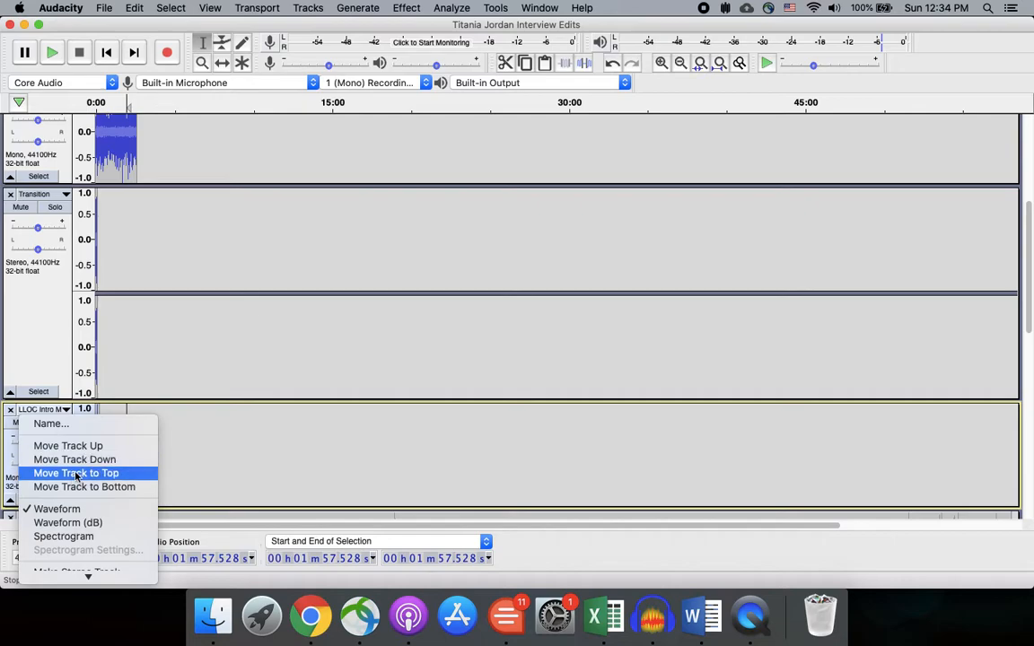
left_click(76, 476)
scroll(118, 329, "up", 6)
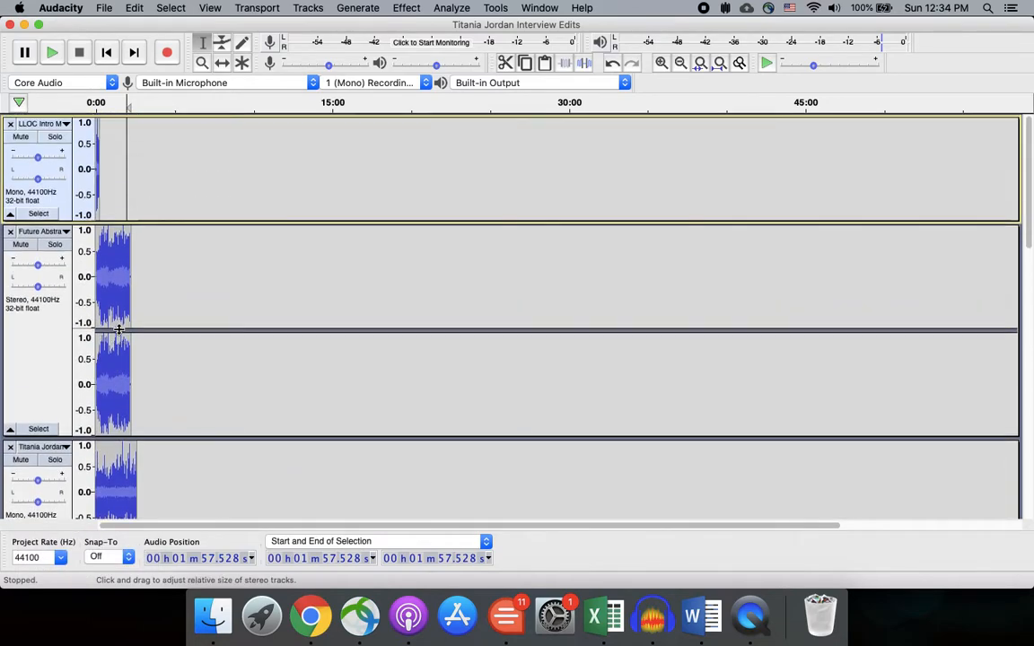
left_click(65, 123)
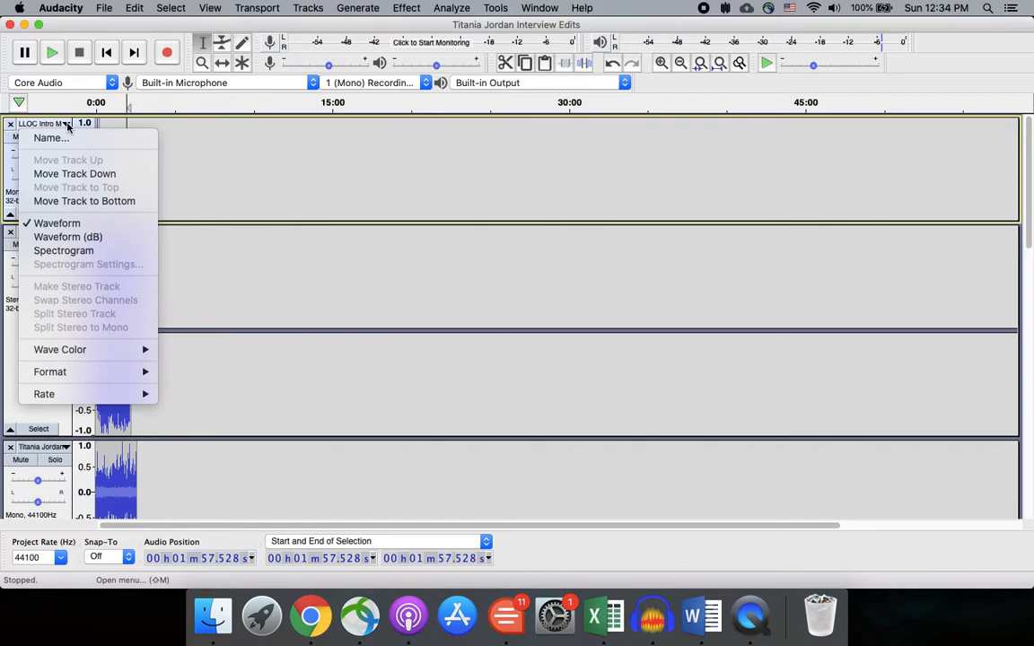
left_click(82, 174)
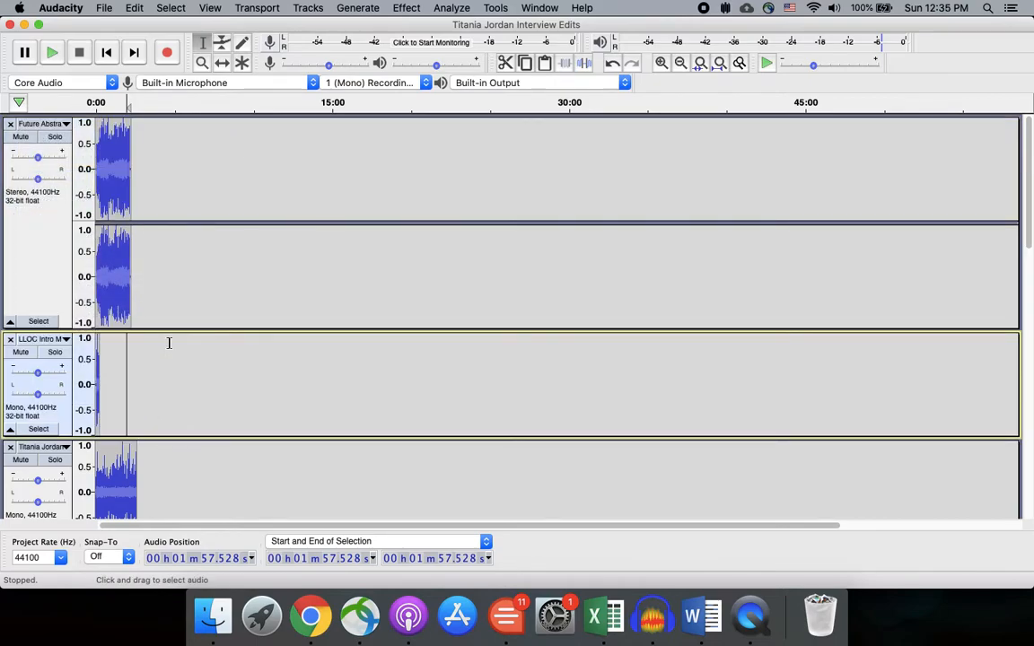
Delete the first 1.281 seconds from the top Future Abstract music, the LLOC Intro Master and the guest's Intro tracks.
left_click(661, 64)
left_click(661, 64)
left_click(661, 64)
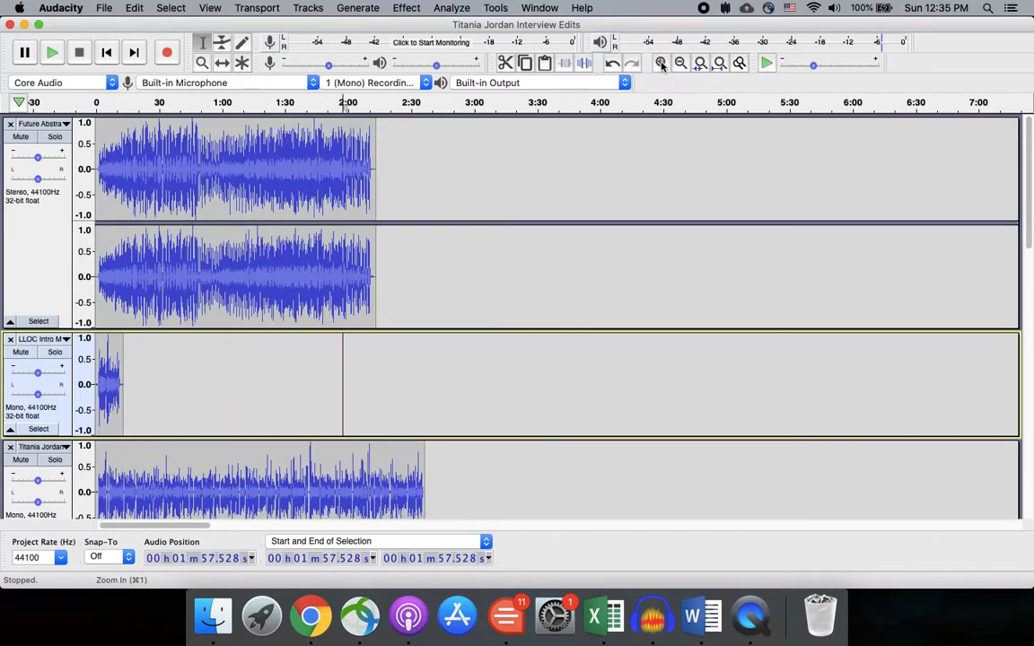
left_click(661, 64)
left_click(661, 63)
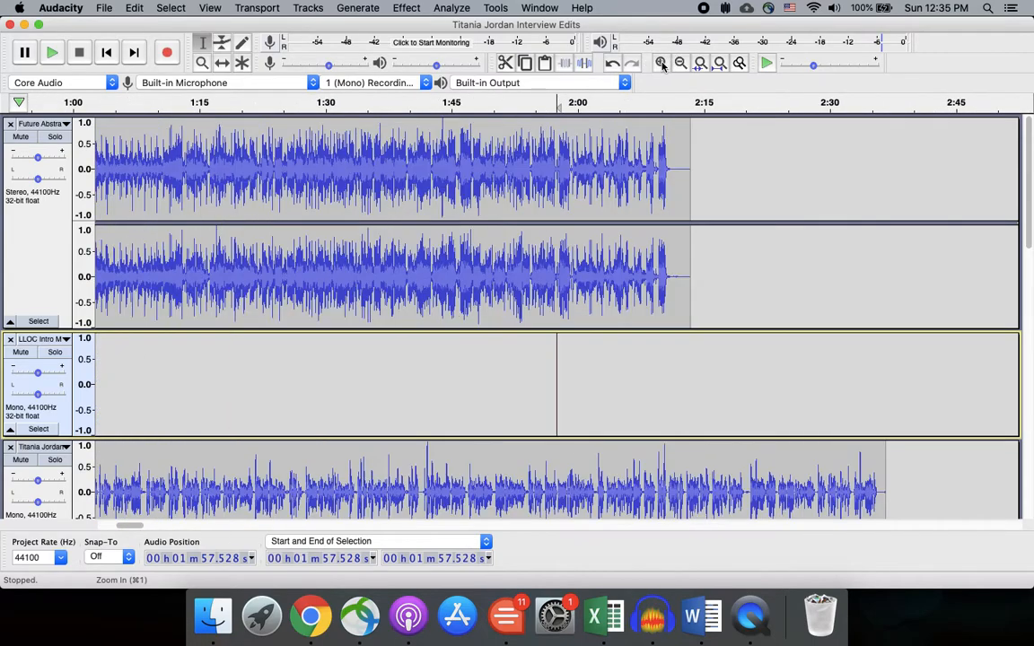
left_click(661, 64)
left_click(661, 64)
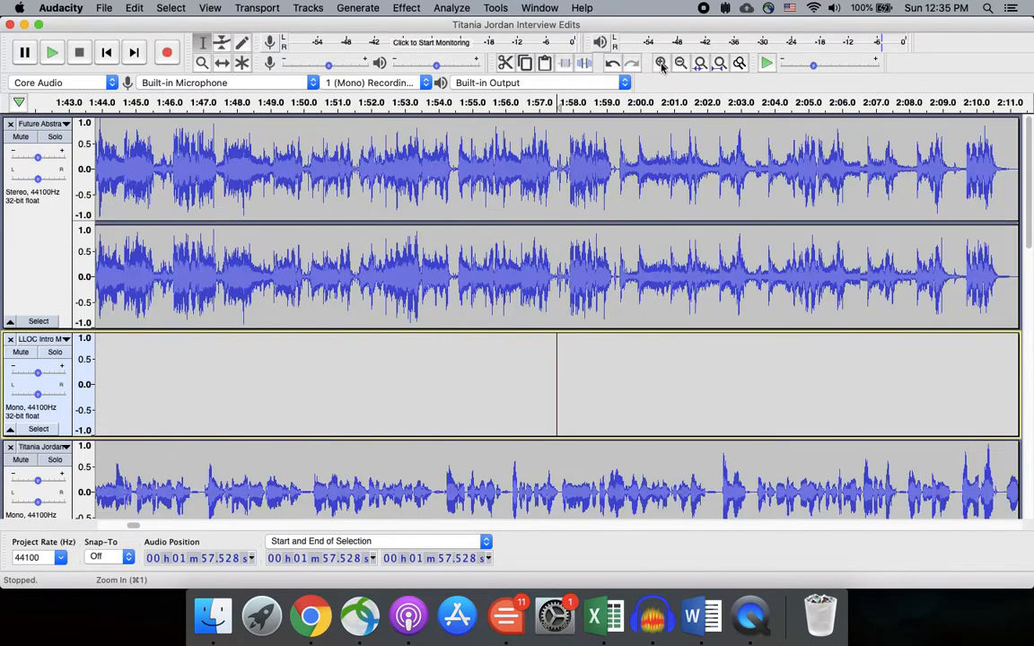
left_click(661, 64)
left_click(661, 63)
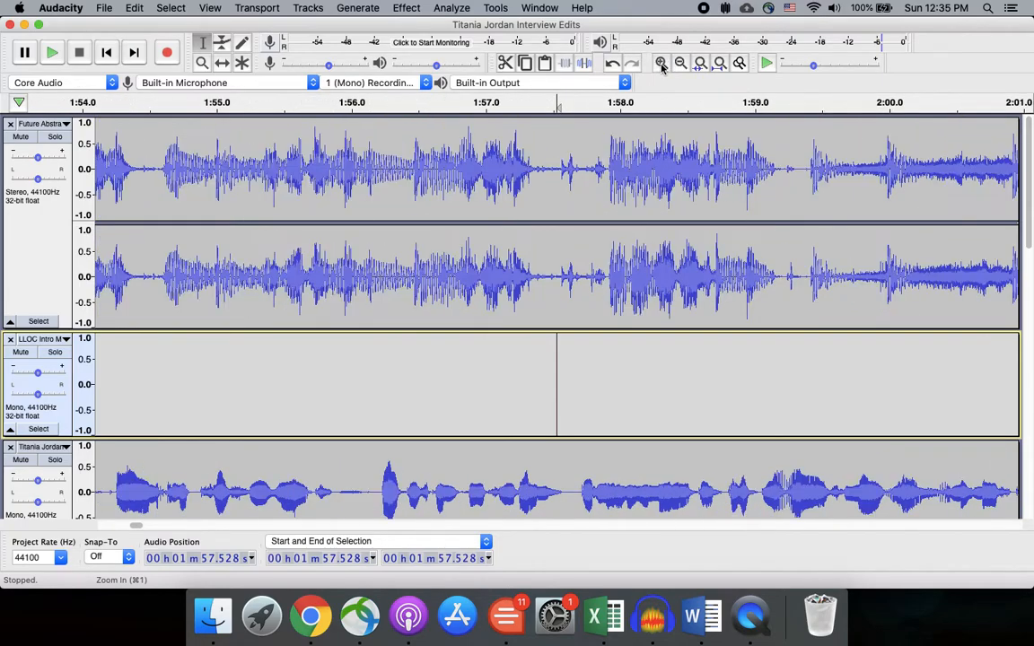
left_click(661, 64)
left_click(680, 64)
left_click(681, 63)
left_click(681, 64)
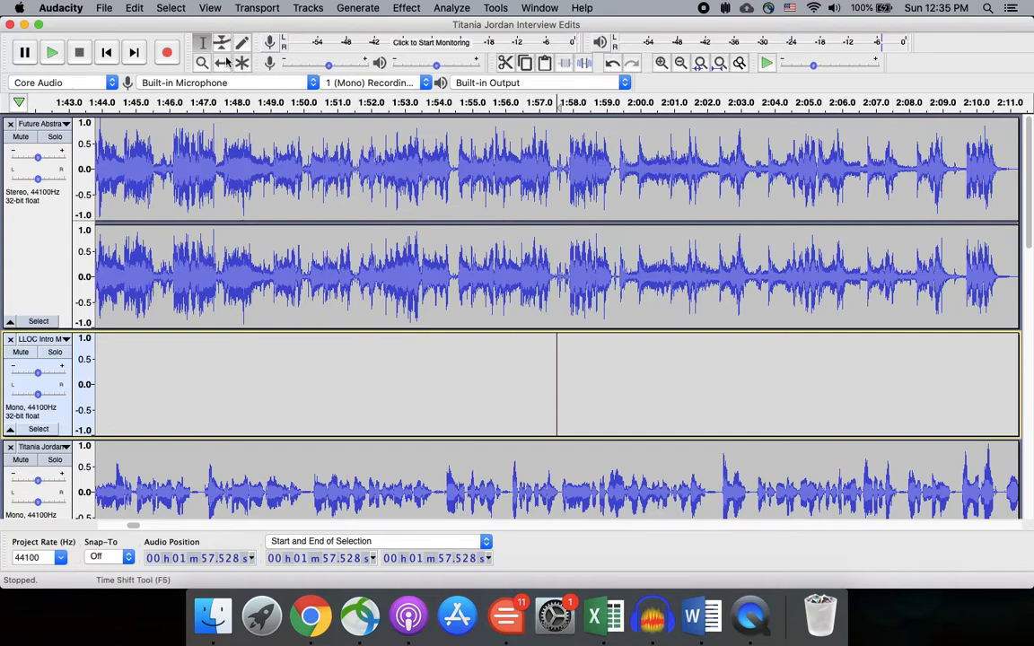
left_click(106, 52)
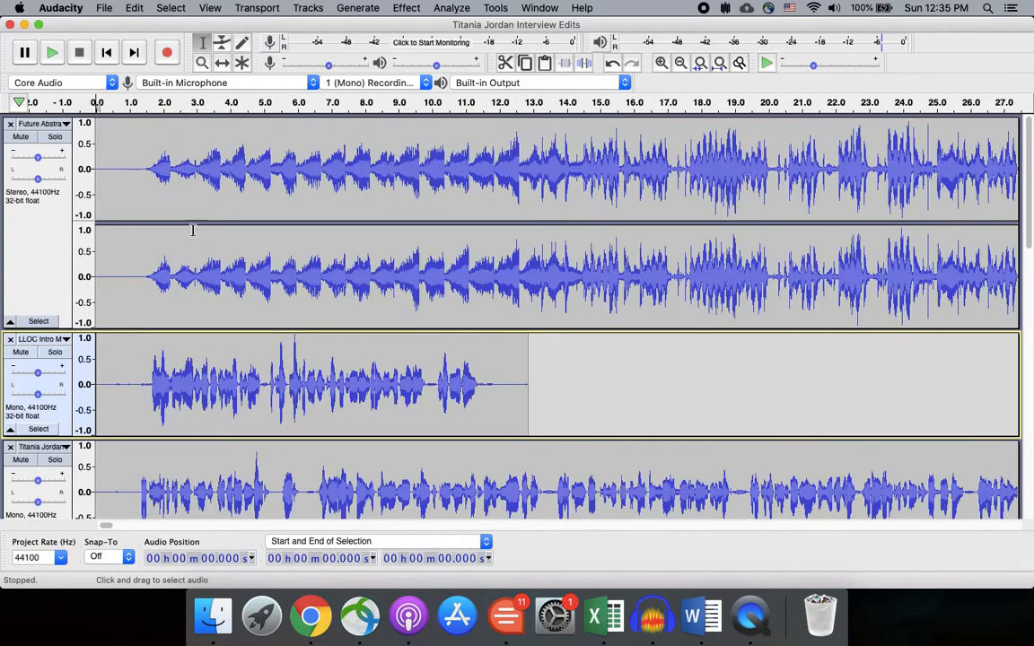
left_click_drag(140, 280, 87, 461)
scroll(153, 391, "down", 3)
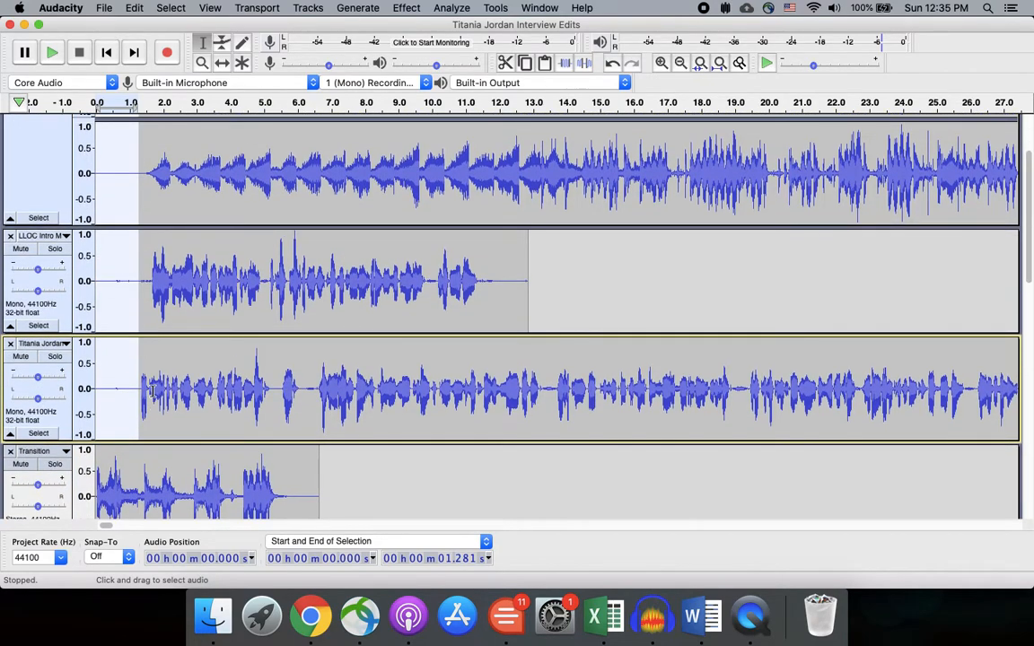
key("Delete")
scroll(176, 361, "up", 4)
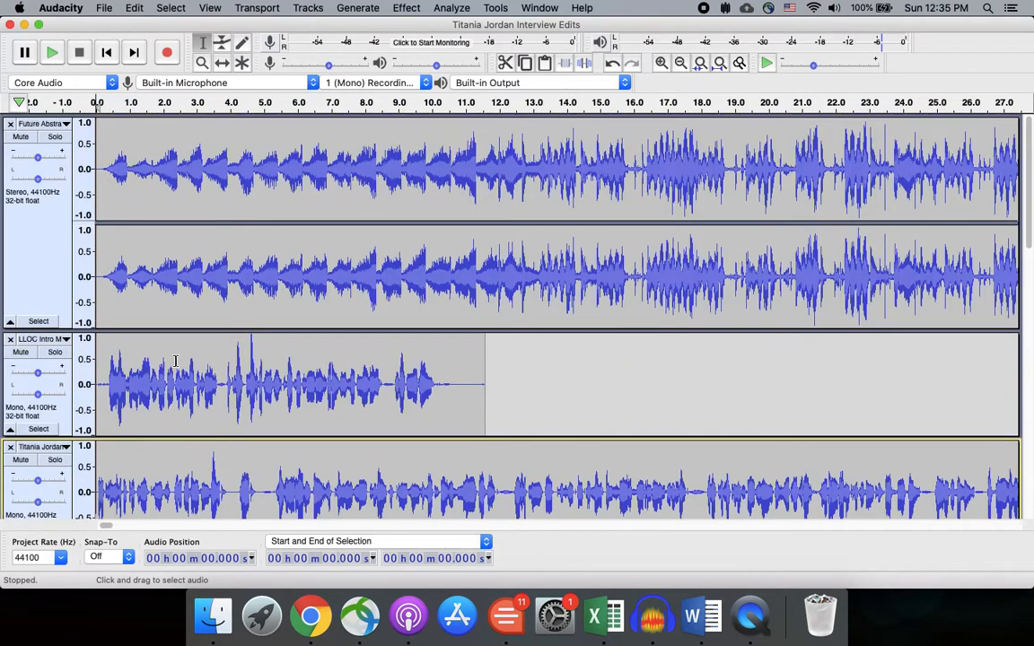
Shift the LLOC Intro Master clip to start at about 4.7 s and the guest's Intro clip to start at about 15.1 s.
scroll(176, 361, "down", 1)
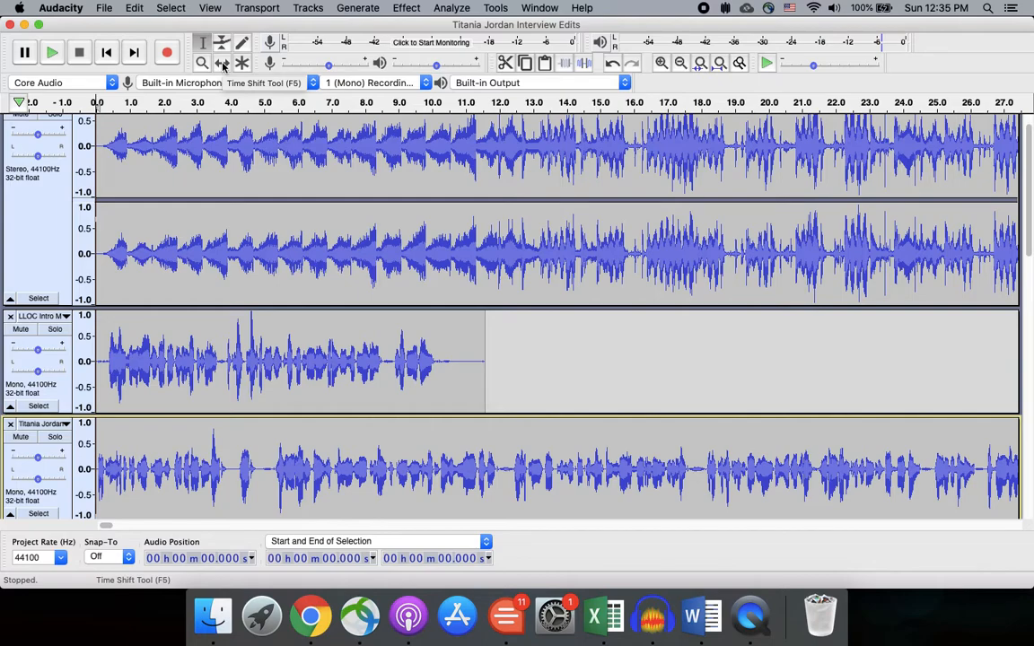
left_click(222, 65)
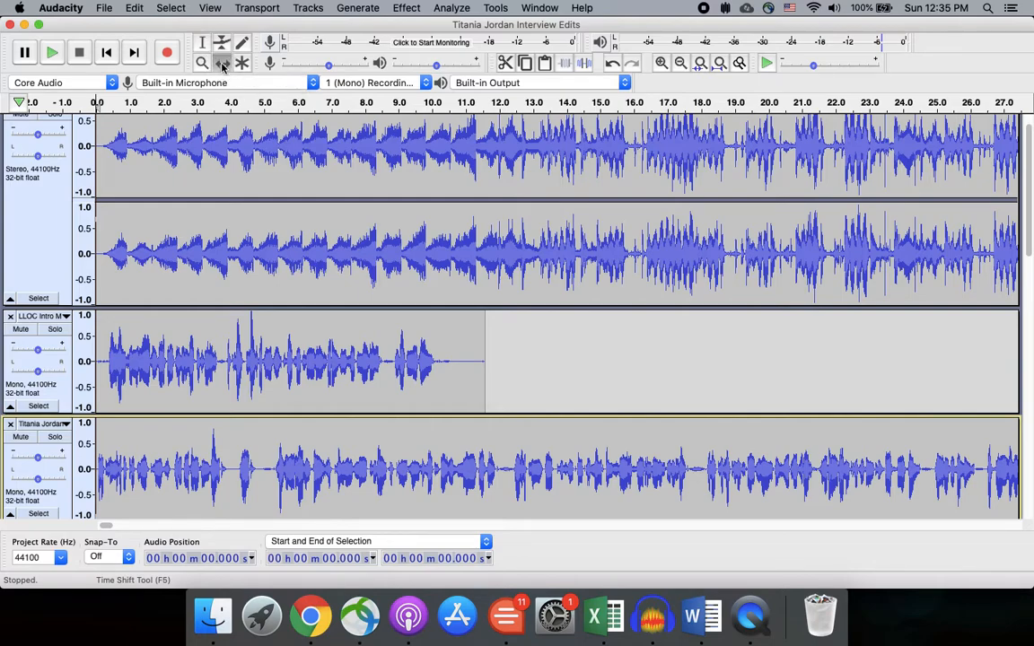
left_click_drag(145, 352, 305, 335)
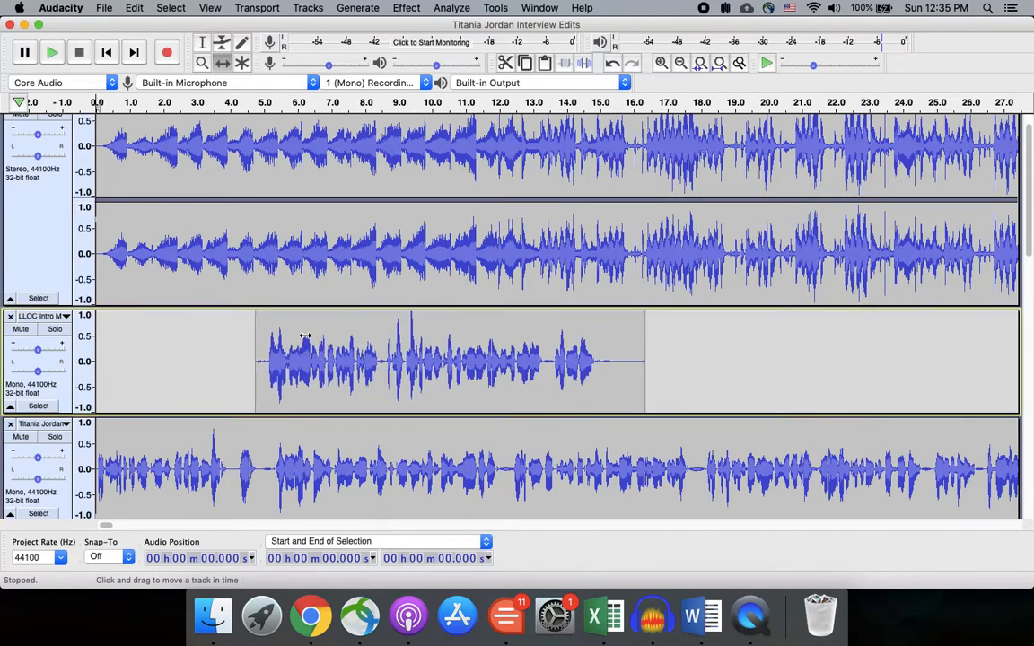
left_click_drag(171, 455, 681, 435)
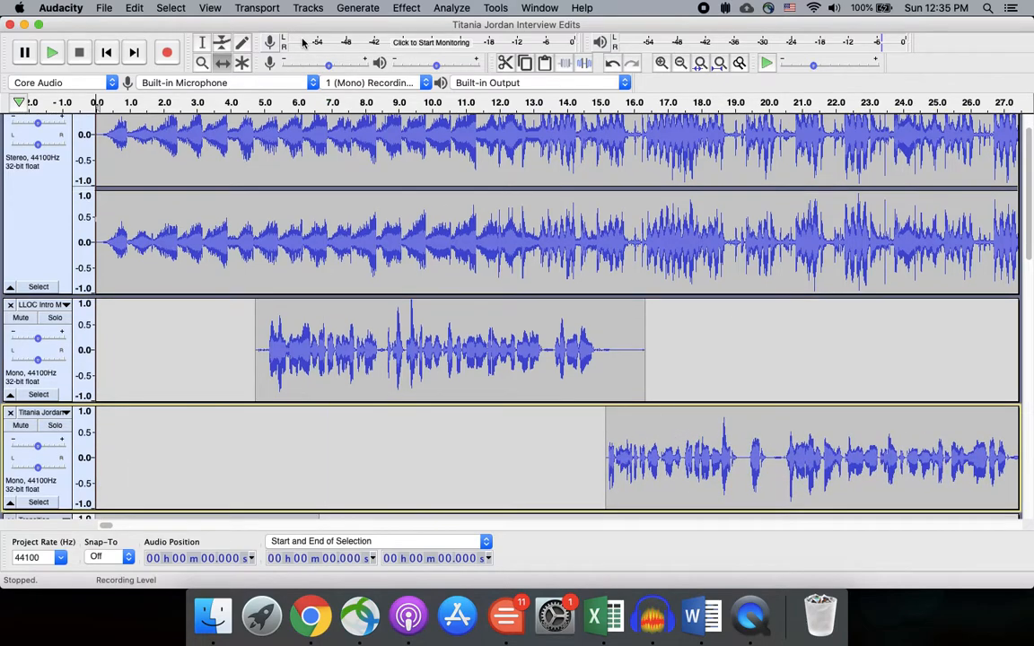
Delete the trailing silence of the LLOC Intro Master clip from 15.075 s to its end.
left_click(202, 42)
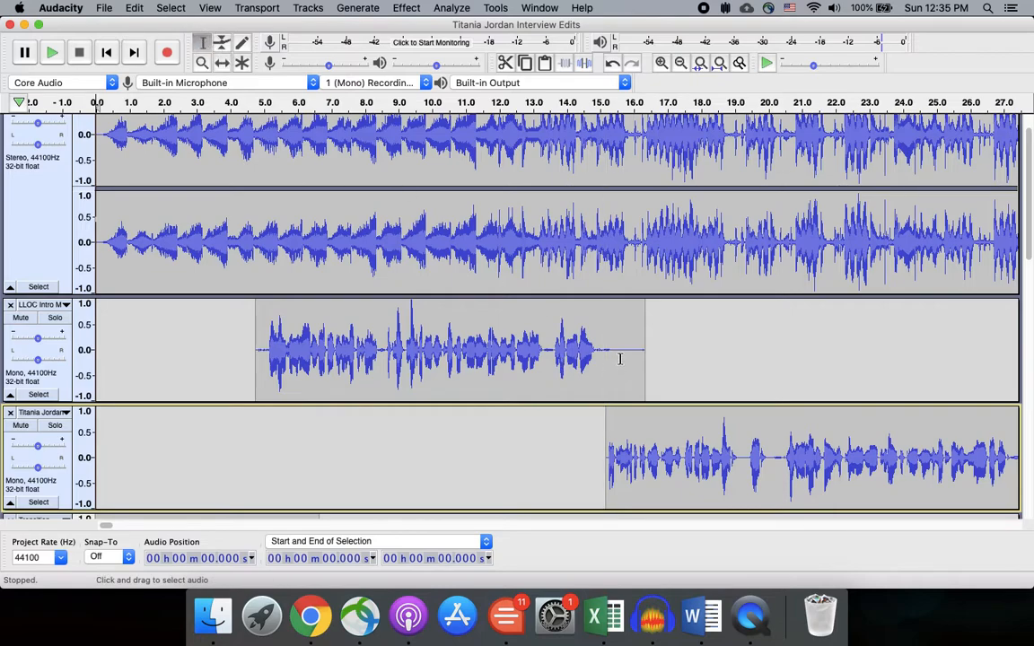
left_click_drag(601, 349, 645, 351)
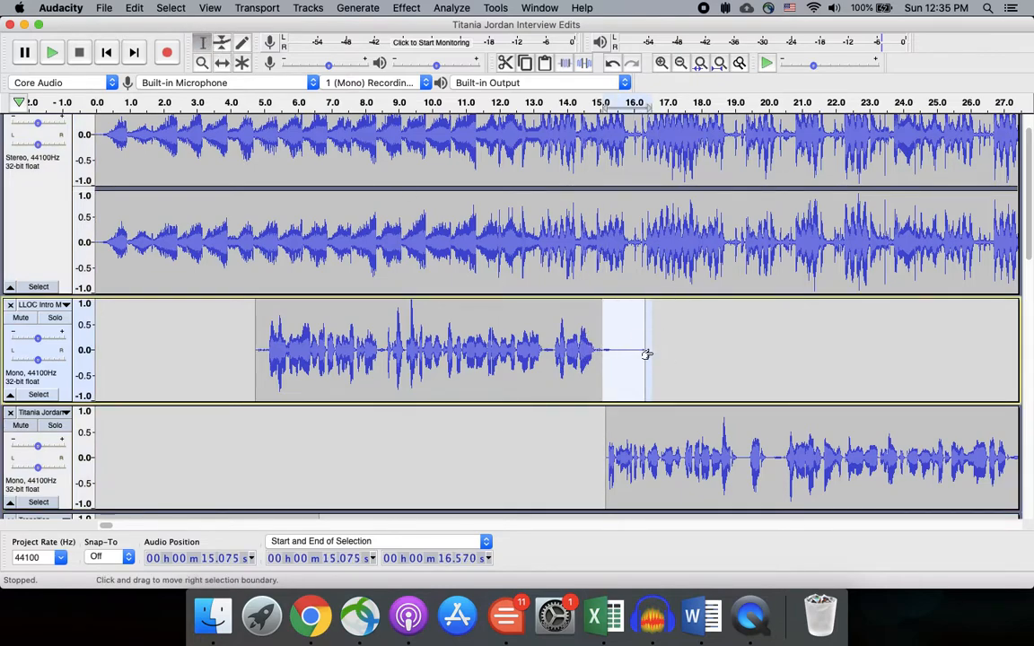
key("Delete")
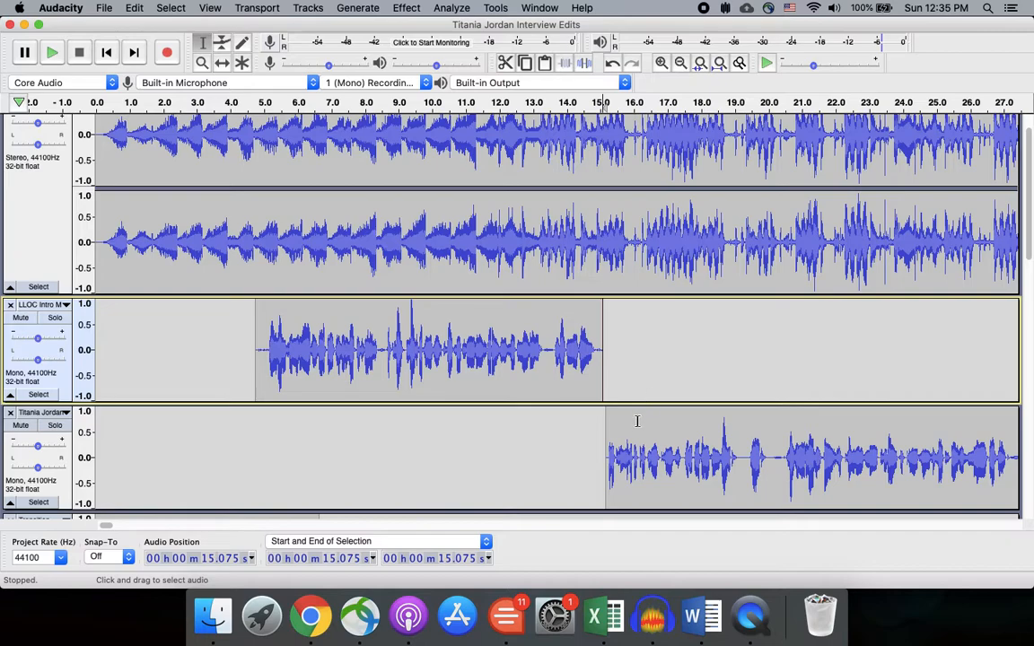
Nudge the guest's Intro clip so it starts right after the LLOC Intro Master clip ends.
left_click(630, 451)
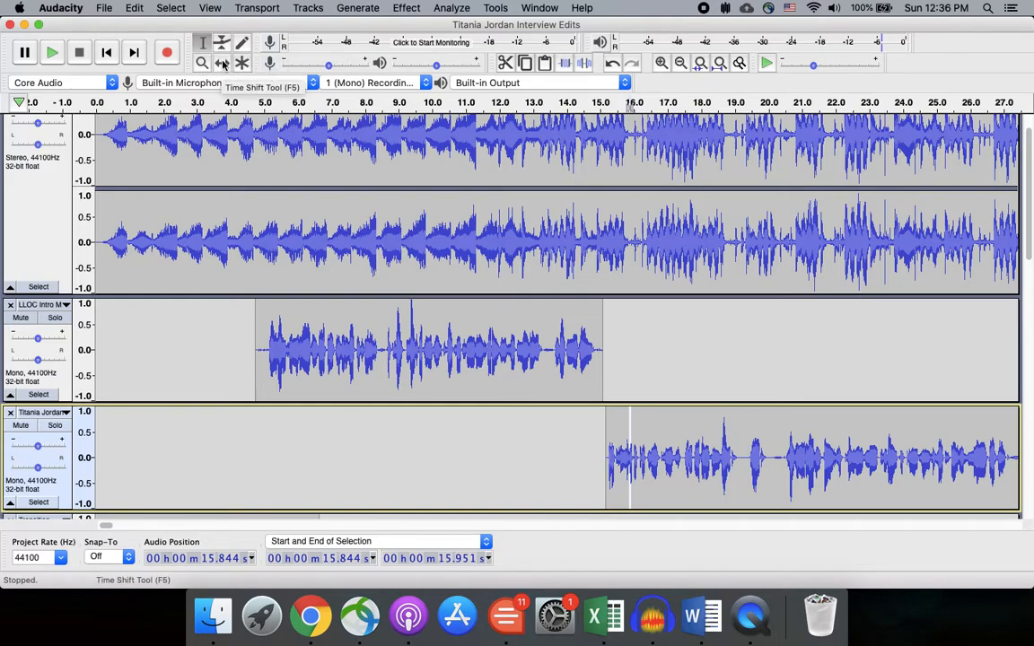
left_click(223, 63)
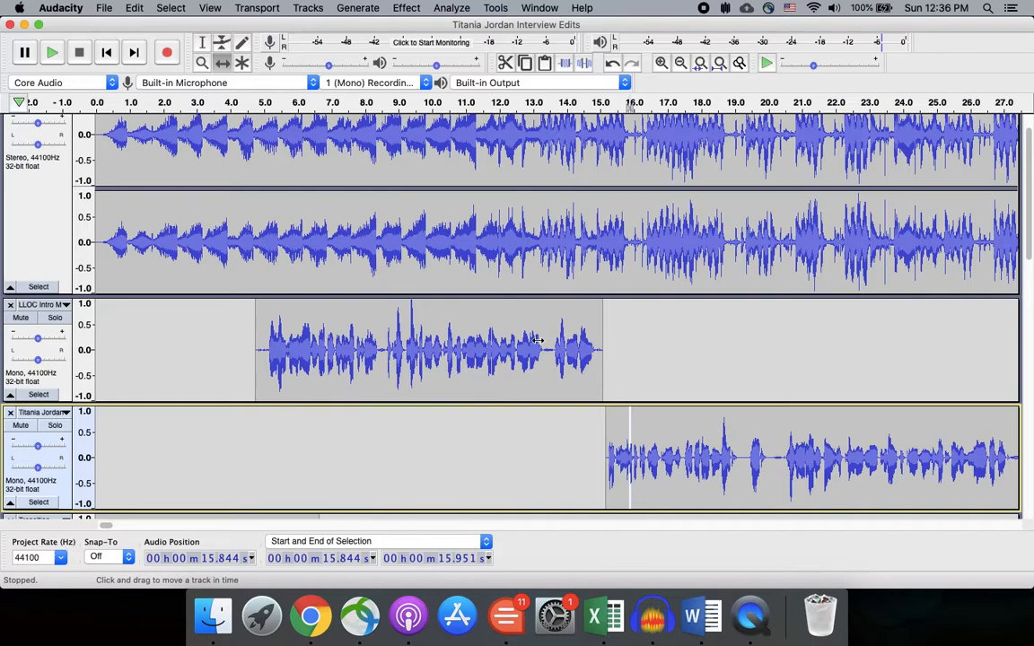
left_click_drag(630, 427, 635, 429)
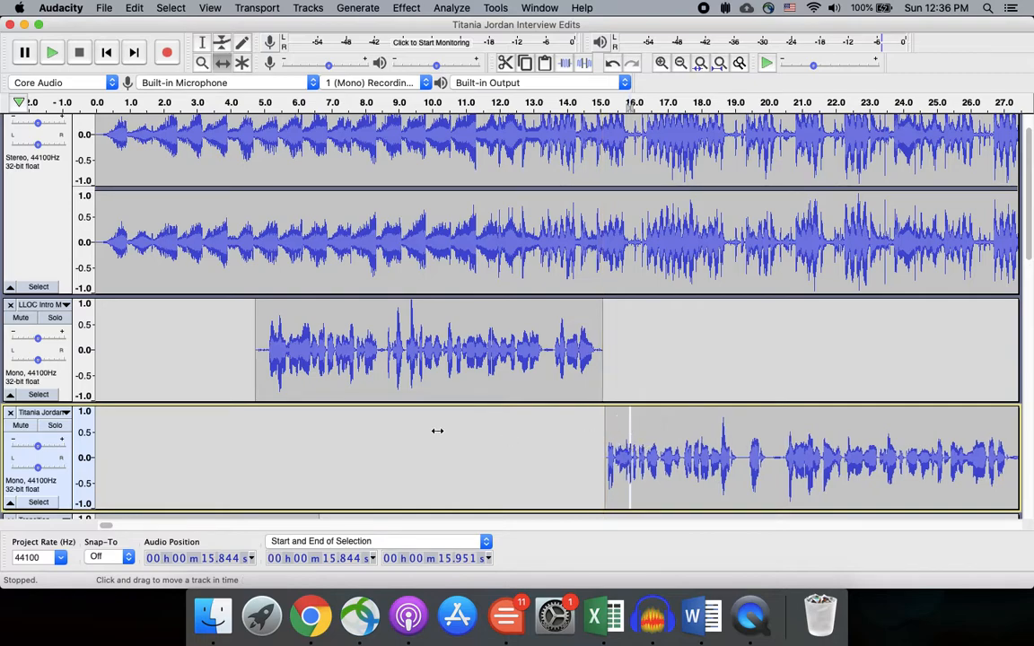
Mute the Transition track below the guest's Intro track.
scroll(437, 431, "down", 3)
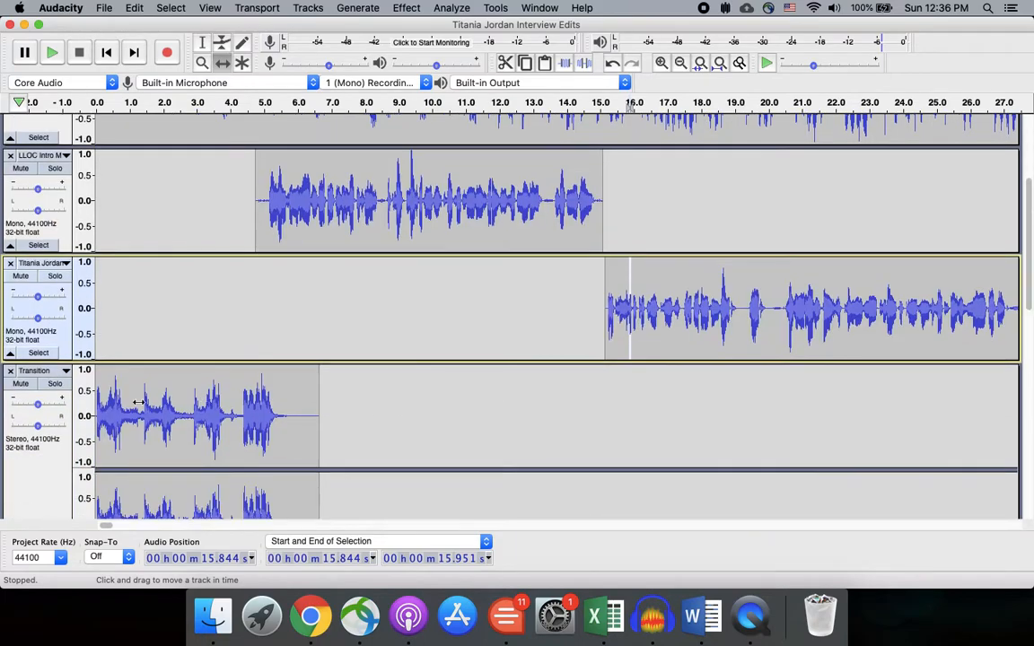
left_click(22, 384)
scroll(211, 264, "up", 5)
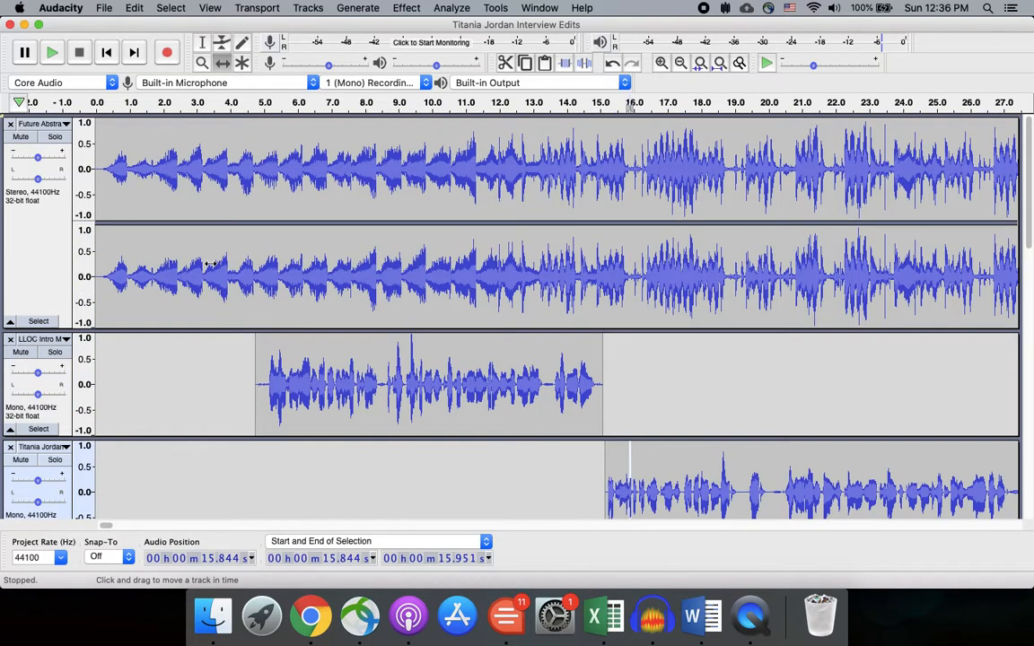
Play the project from the beginning to about 17 s to check the music against both spoken intros.
scroll(211, 264, "down", 2)
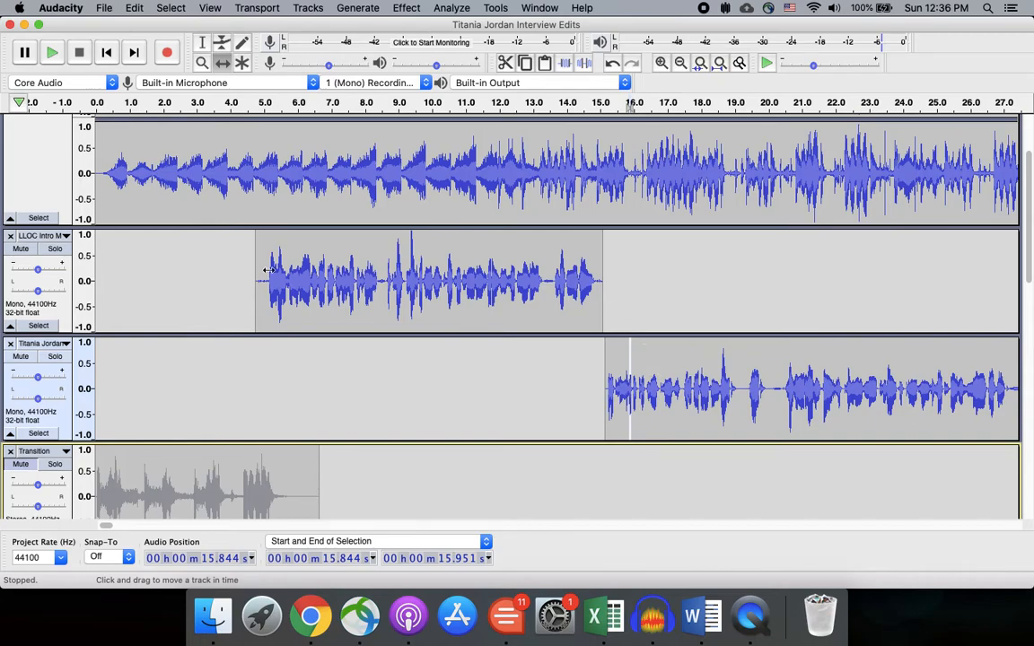
left_click(203, 43)
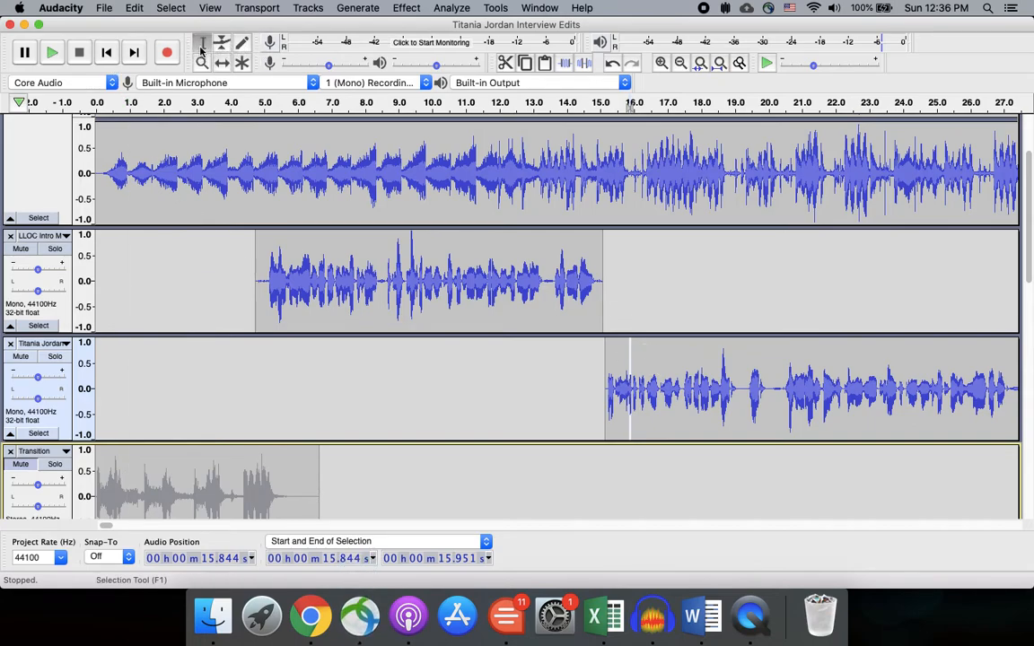
left_click(106, 53)
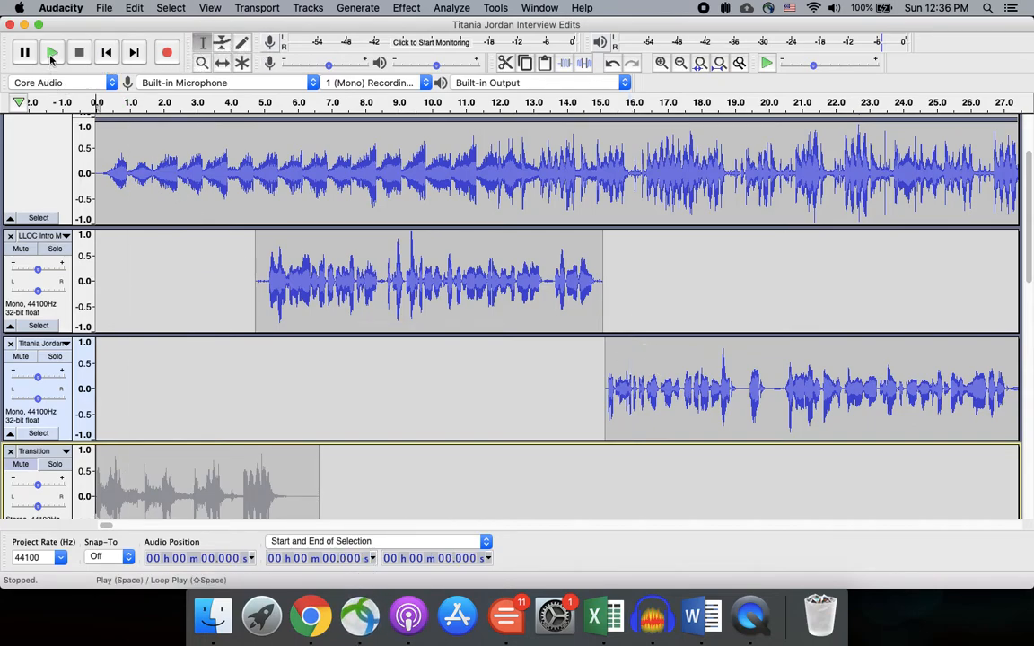
left_click(51, 54)
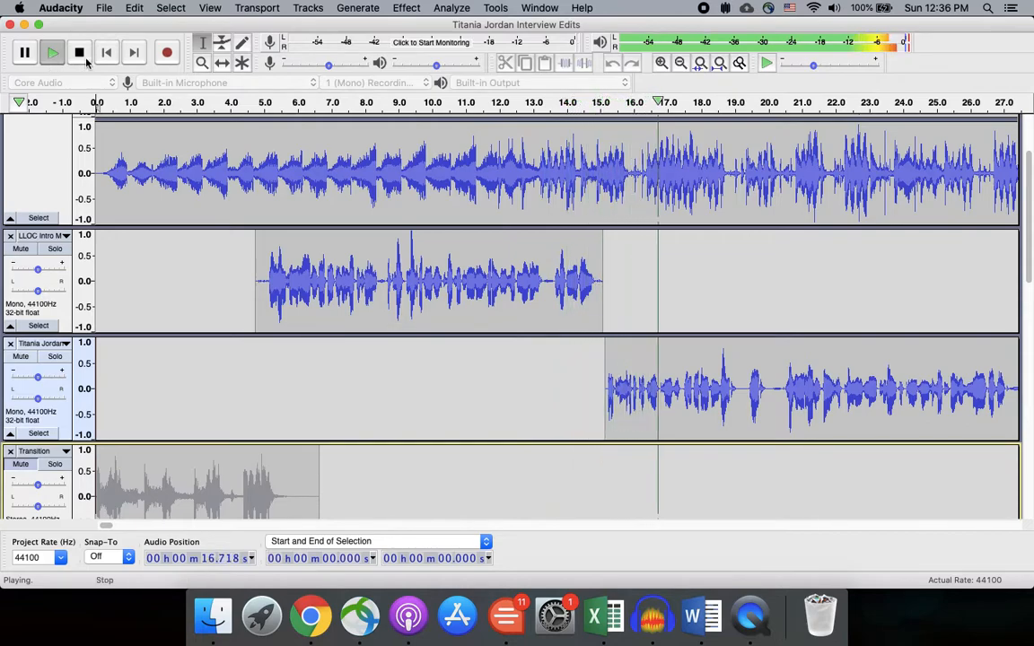
left_click(81, 54)
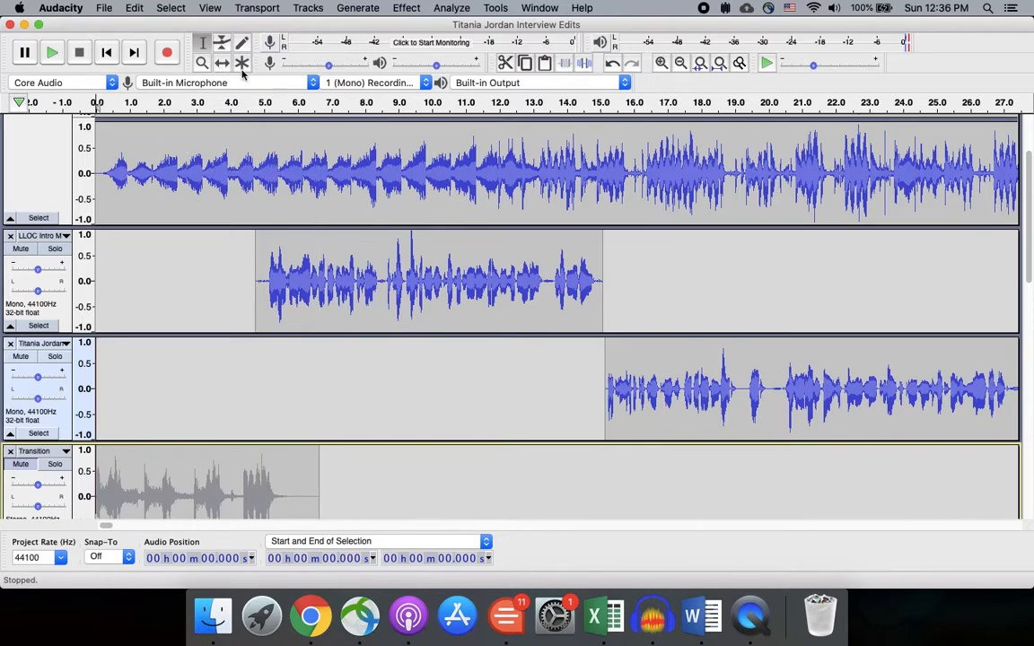
Fade the Future Abstract music with the Envelope tool from full volume at about 4.6 s to about 0.2 at about 5.3 s.
left_click(223, 46)
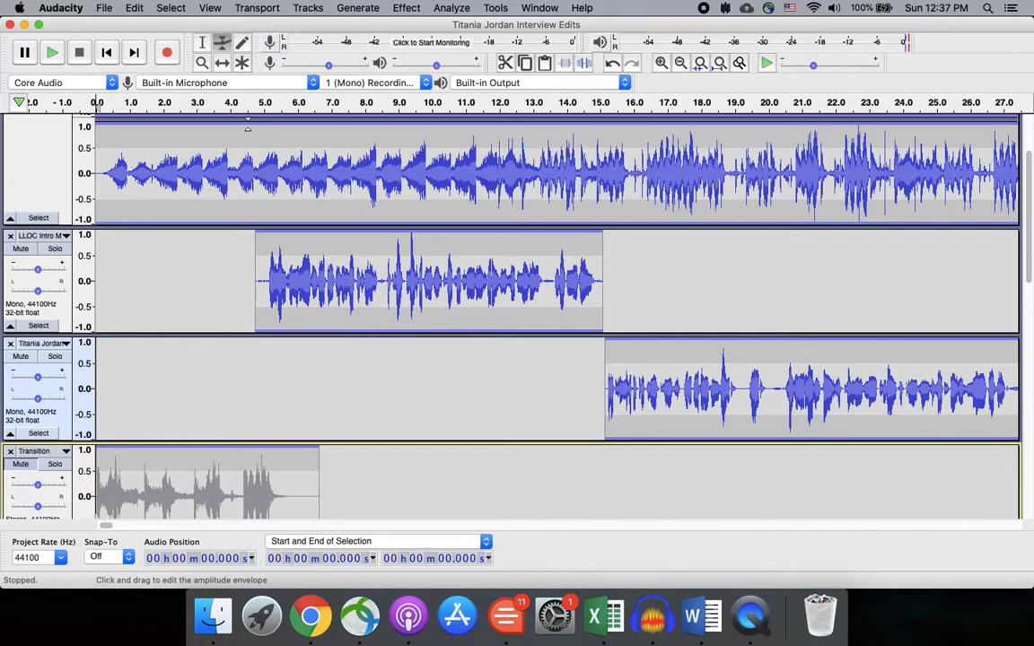
scroll(249, 128, "up", 3)
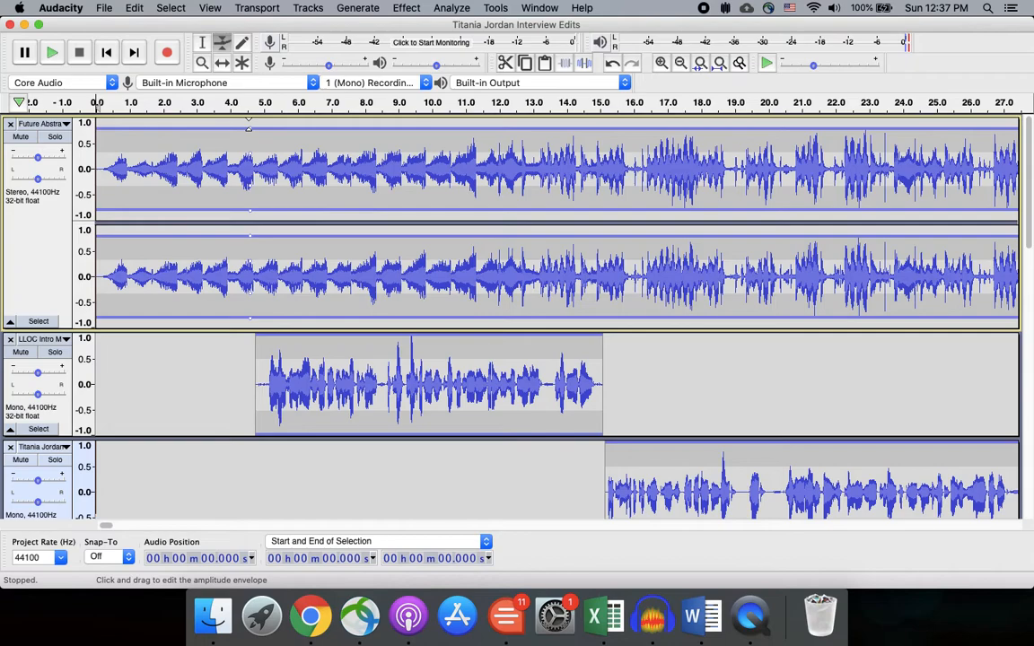
left_click_drag(249, 128, 249, 109)
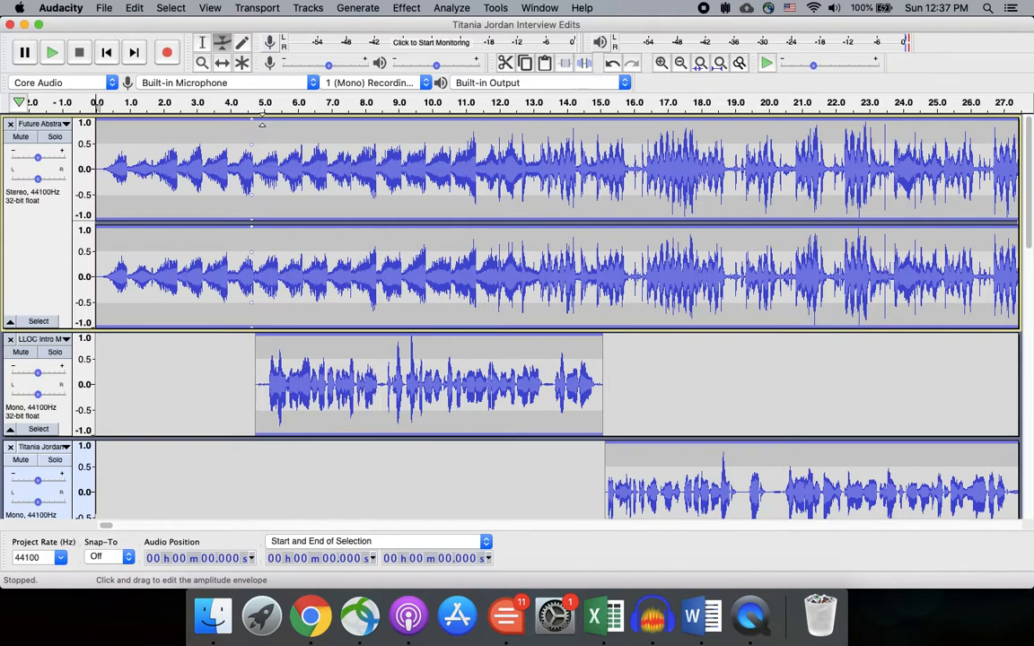
left_click_drag(262, 120, 272, 159)
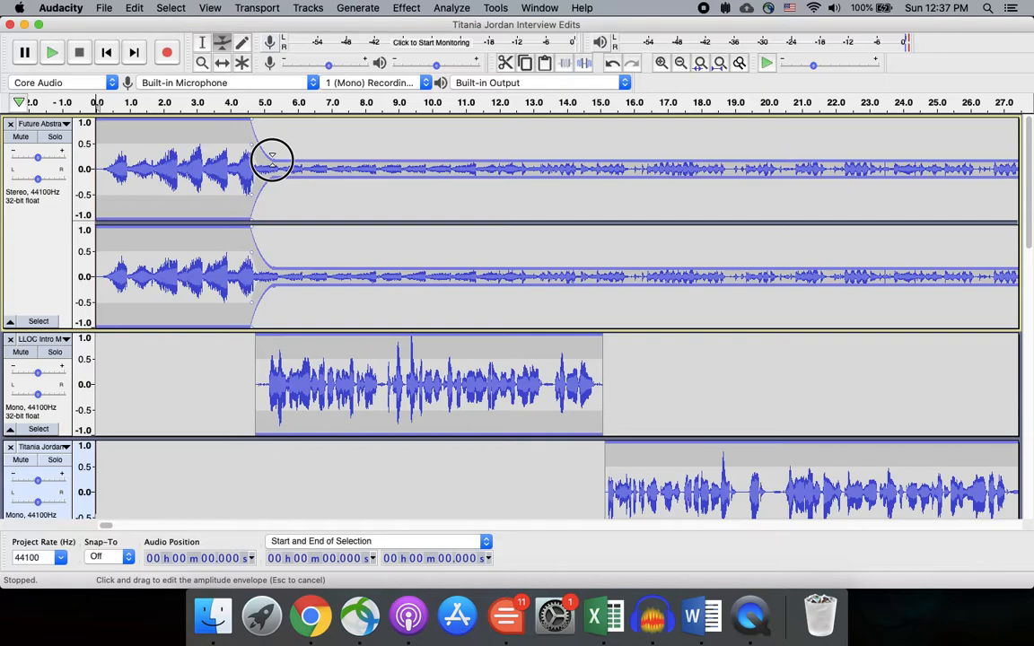
left_click_drag(272, 156, 272, 156)
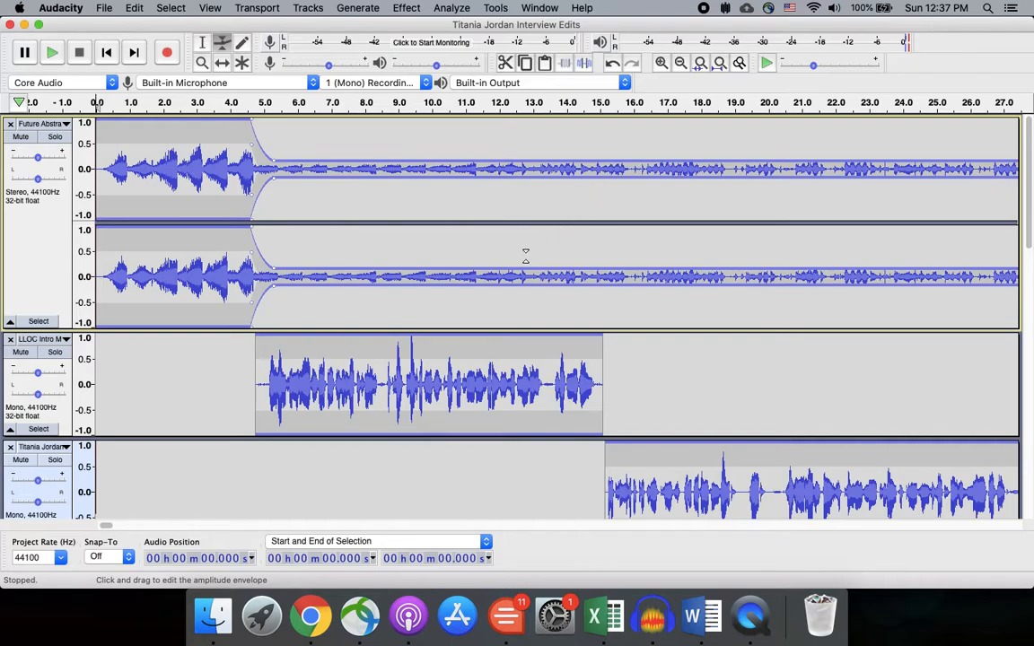
Shift the guest's Intro clip slightly to start at about 15.5 s, leaving a short gap after the LLOC Intro Master.
scroll(525, 256, "down", 5)
scroll(315, 257, "up", 3)
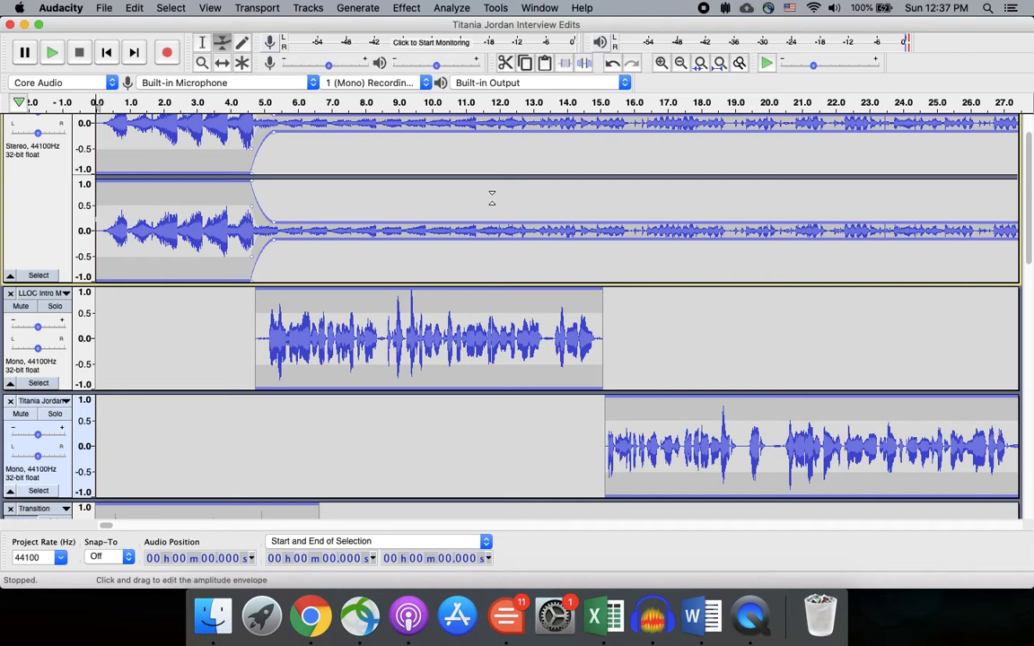
left_click(224, 62)
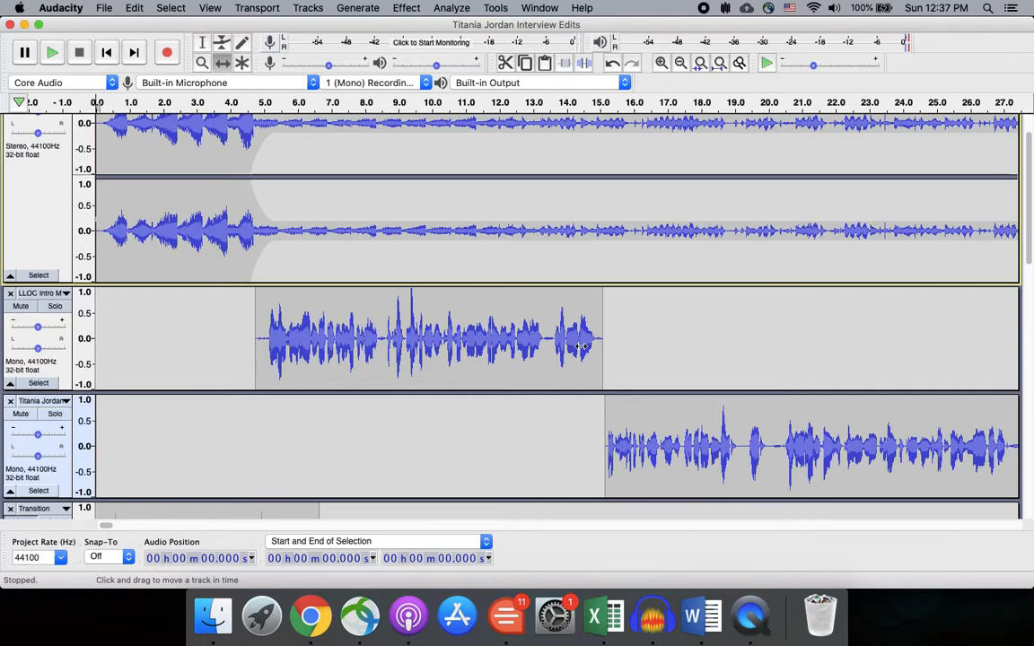
left_click(624, 419)
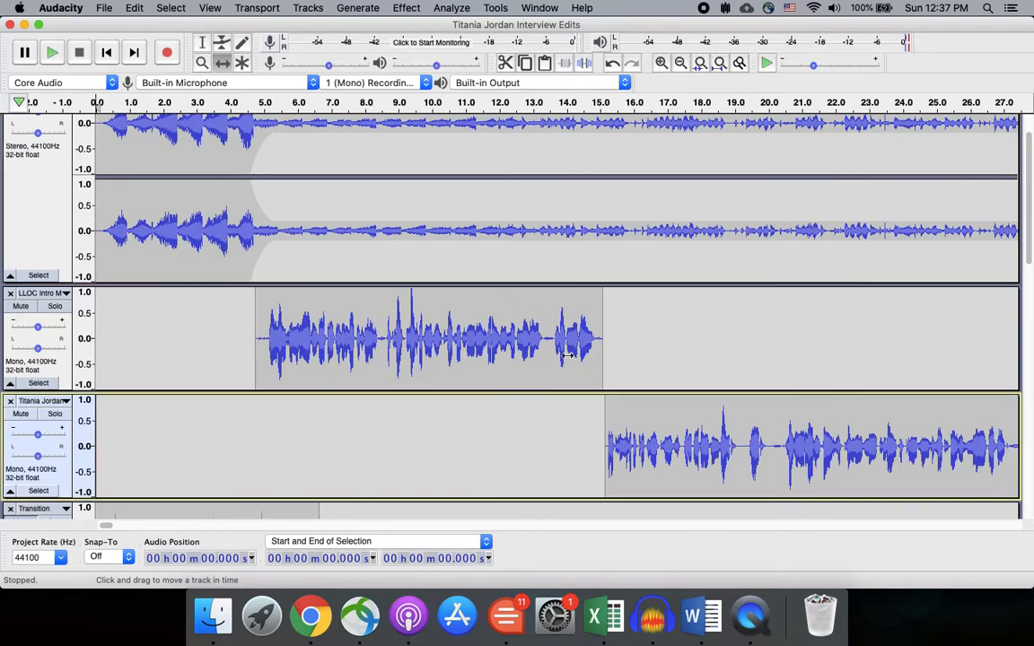
left_click_drag(634, 416, 646, 416)
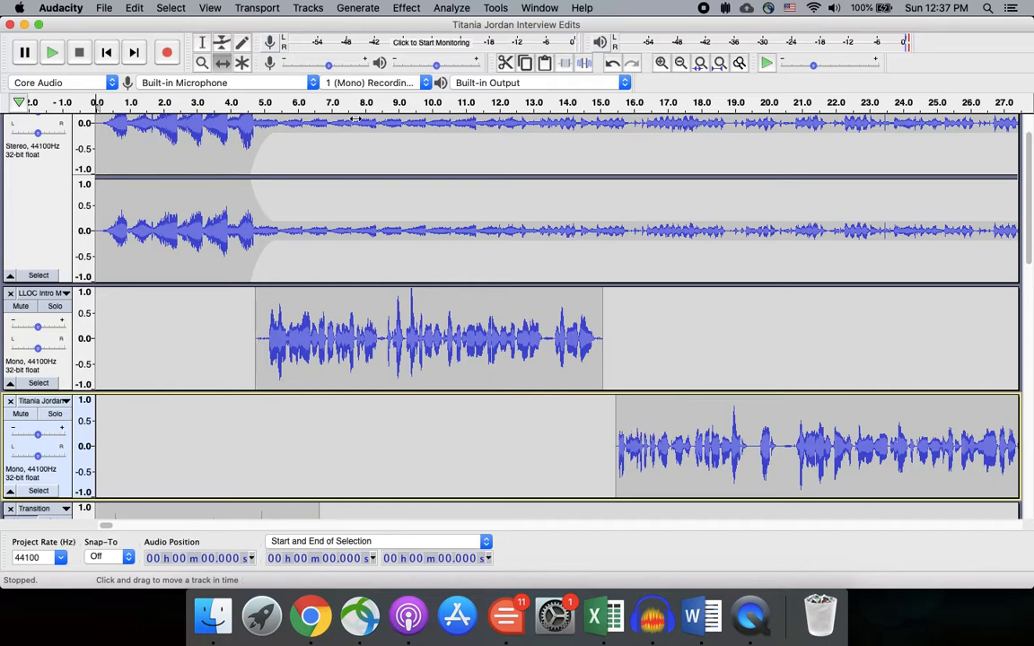
Play from 14.307 s to about 21 s to check the change from the LLOC Intro Master to the guest's Intro.
left_click(204, 46)
left_click(577, 341)
key("space")
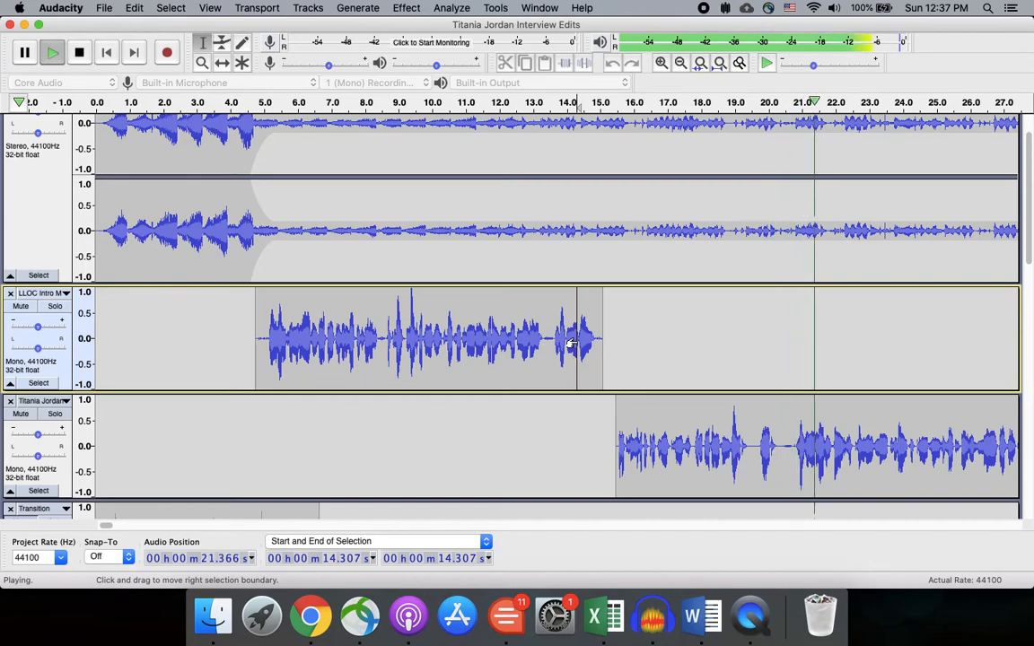
key("space")
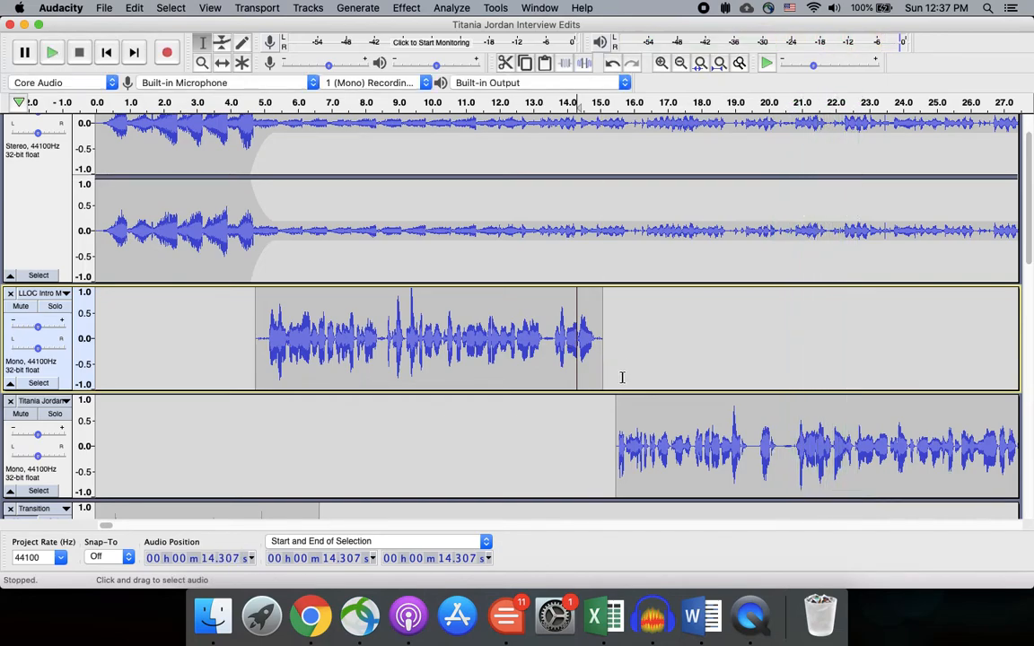
Raise the lowered part of the Future Abstract music's envelope slightly to about 0.25, from about 5.3 s onward.
left_click(223, 44)
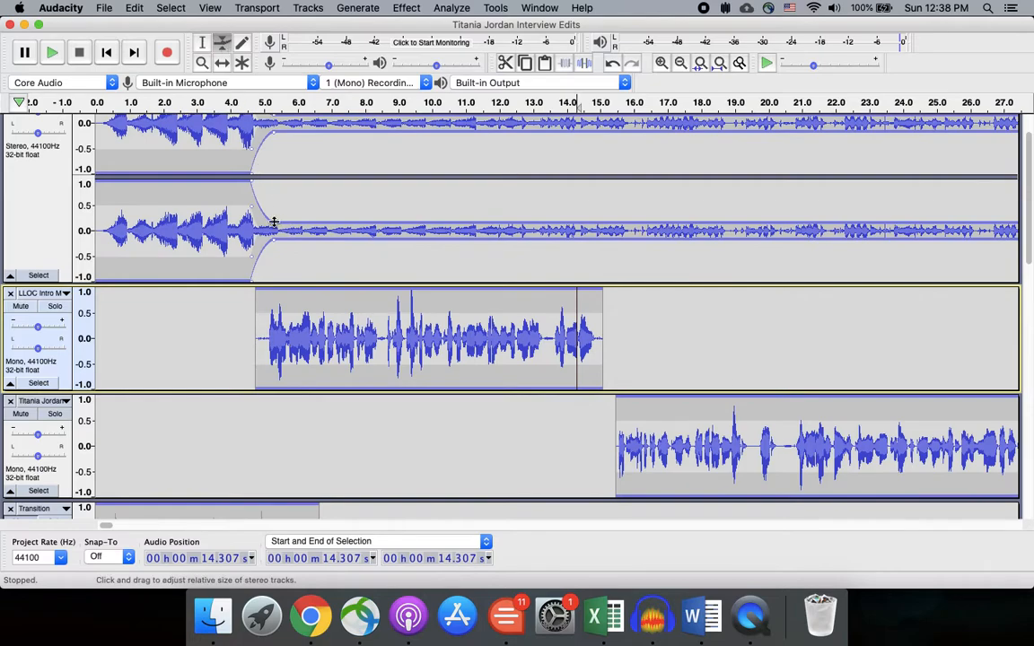
left_click_drag(275, 221, 275, 225)
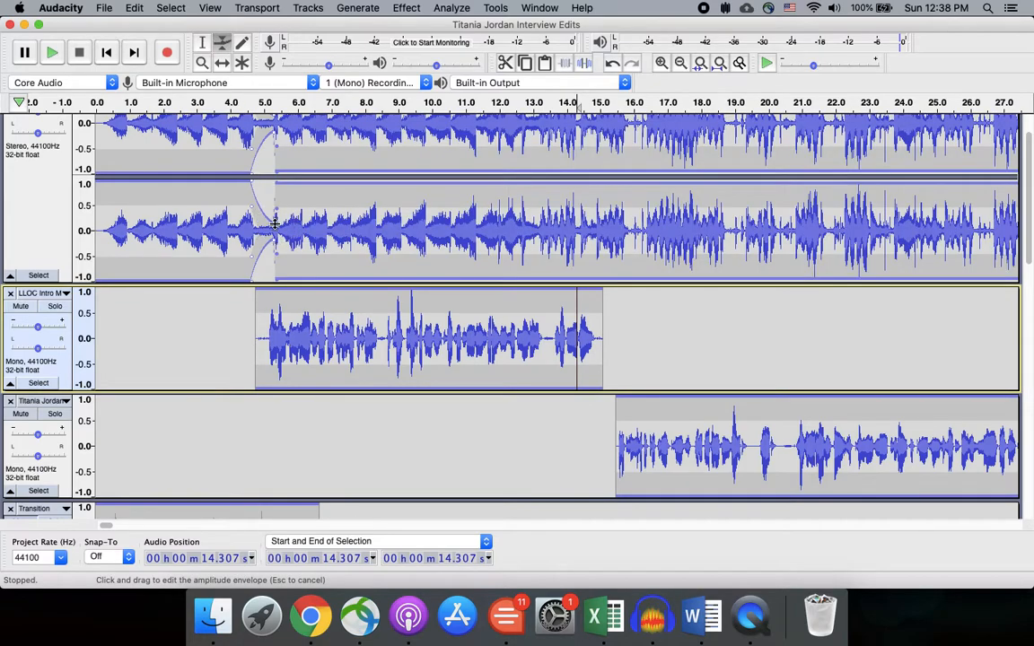
scroll(275, 223, "up", 2)
key("super+z")
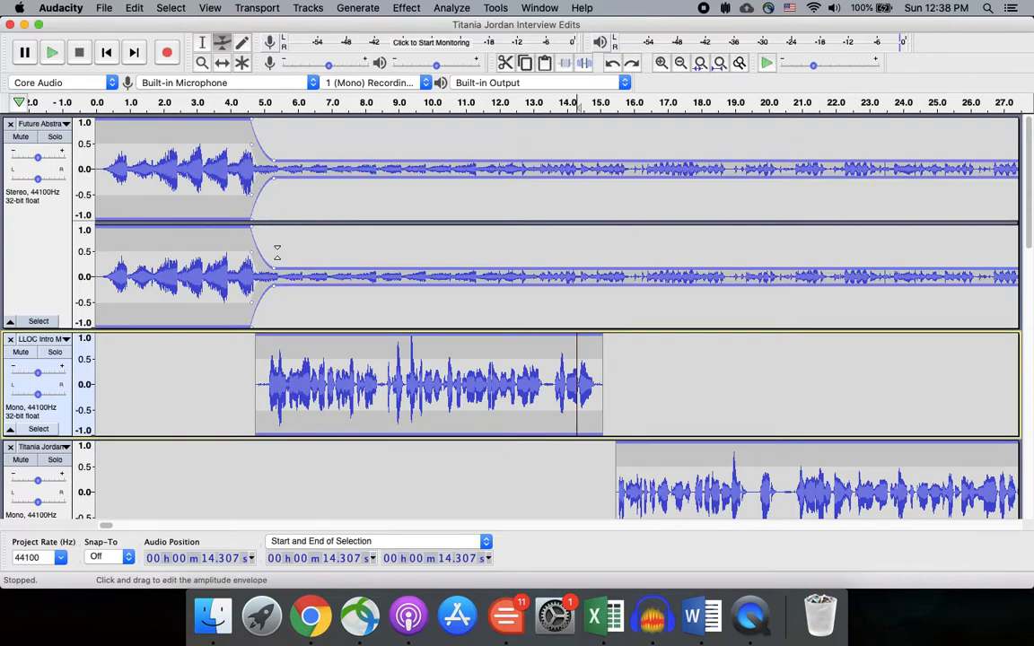
left_click_drag(273, 267, 272, 261)
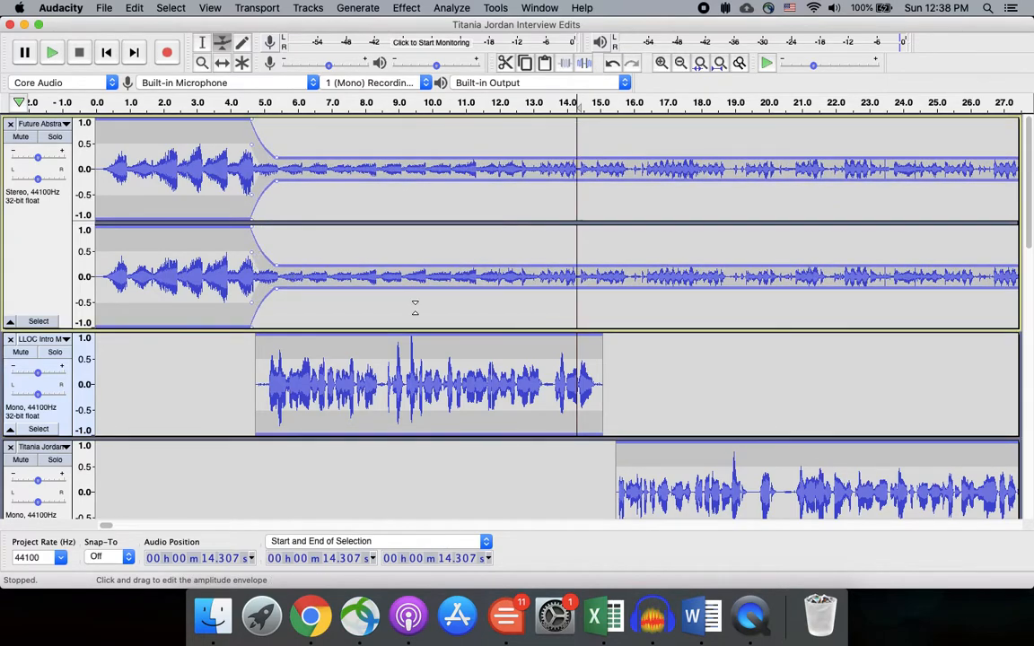
Play from 2:00.859 to about 2:14 to hear how the Future Abstract music ends under the guest's Intro.
scroll(461, 359, "down", 5)
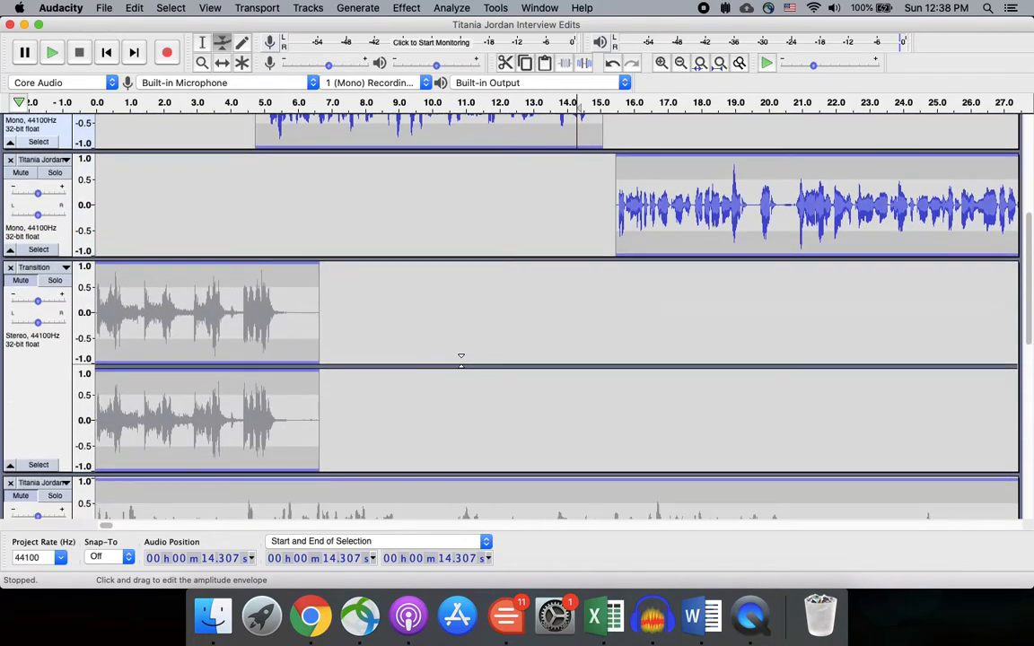
scroll(658, 310, "right", 10)
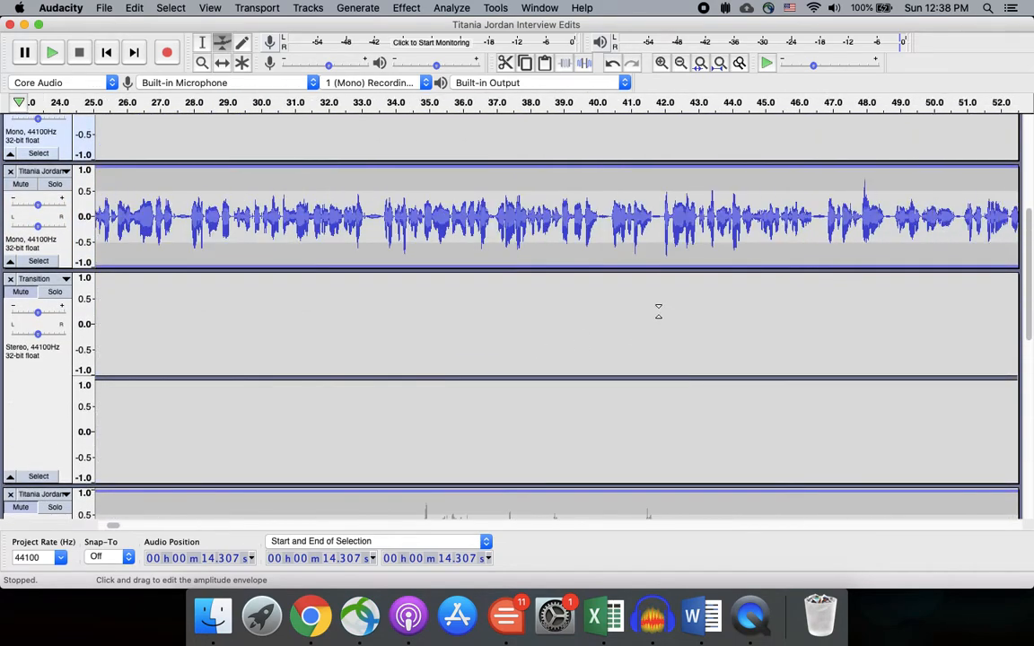
double_click(681, 63)
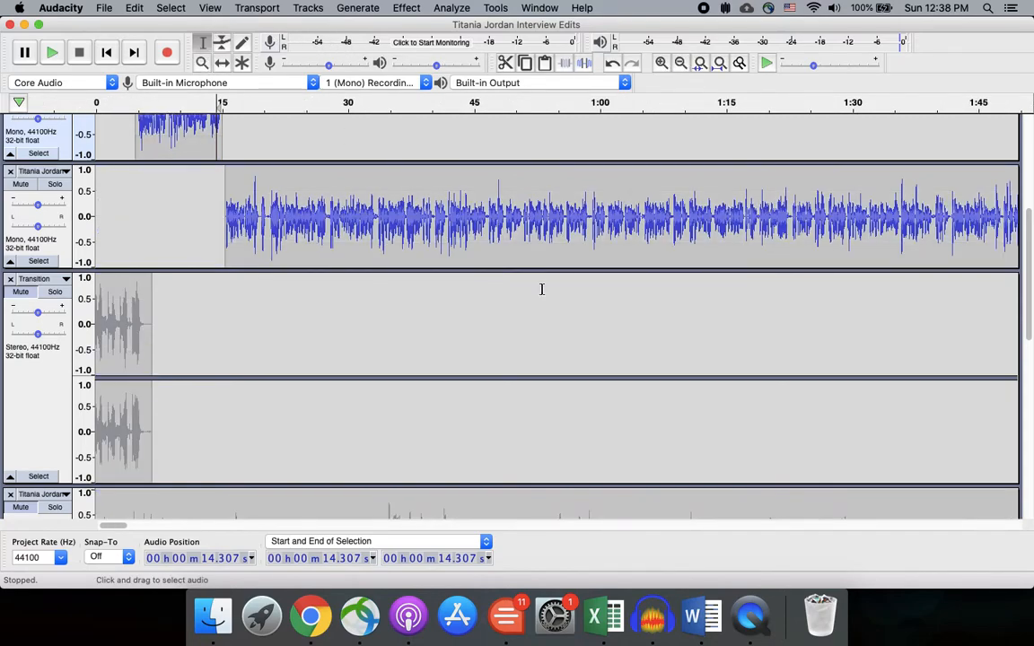
scroll(542, 288, "right", 10)
scroll(542, 289, "up", 5)
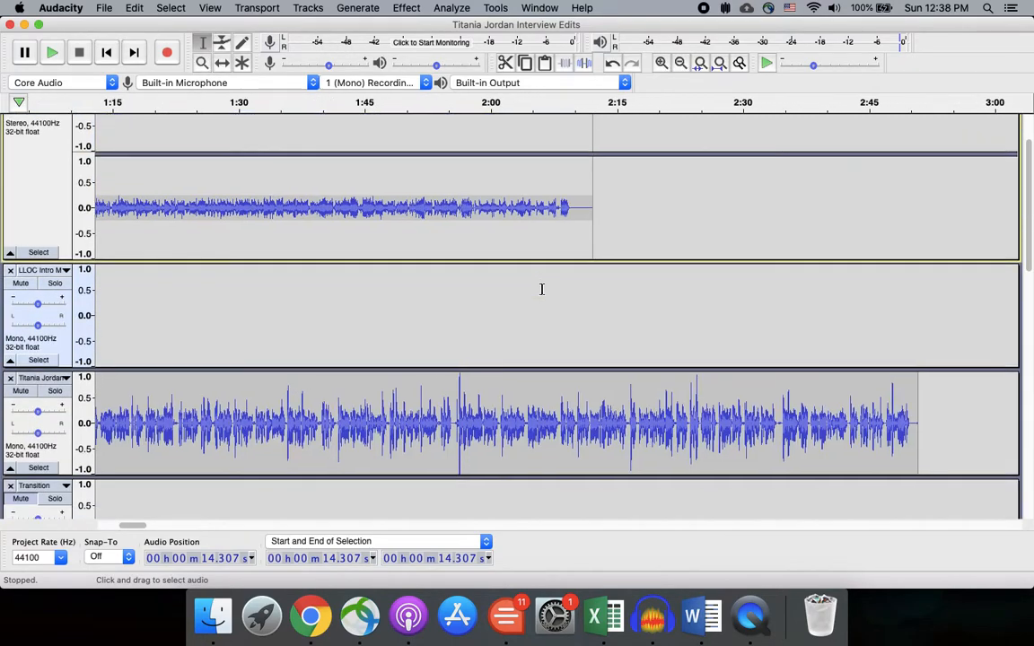
scroll(541, 288, "left", 1)
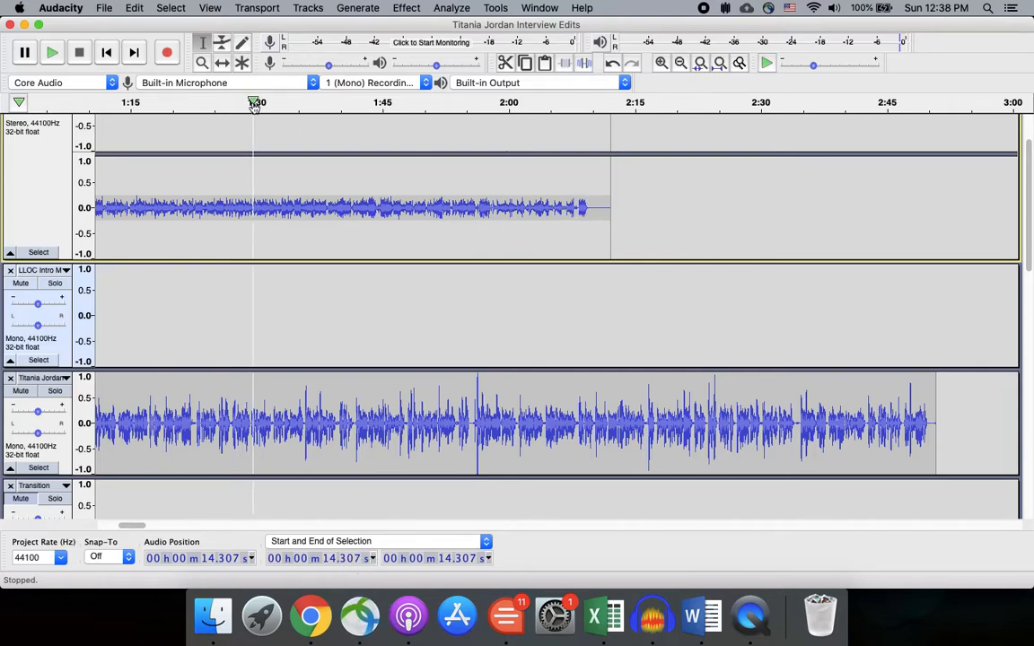
left_click(516, 219)
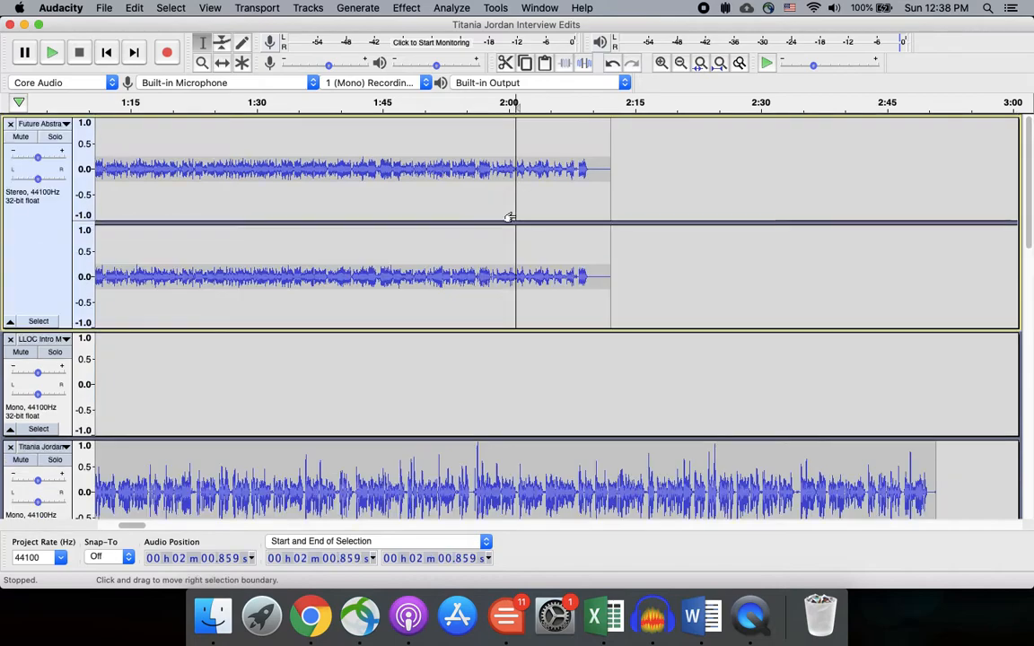
key("space")
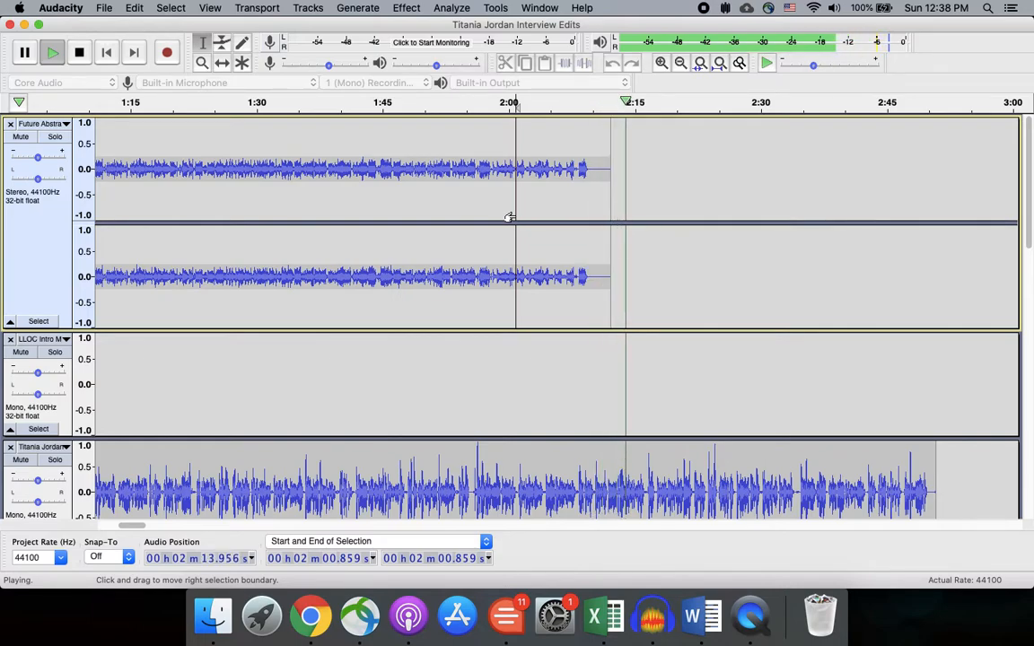
key("space")
Play the end of the guest's Intro from 2:46.897 to about 2:50.
scroll(570, 310, "down", 5)
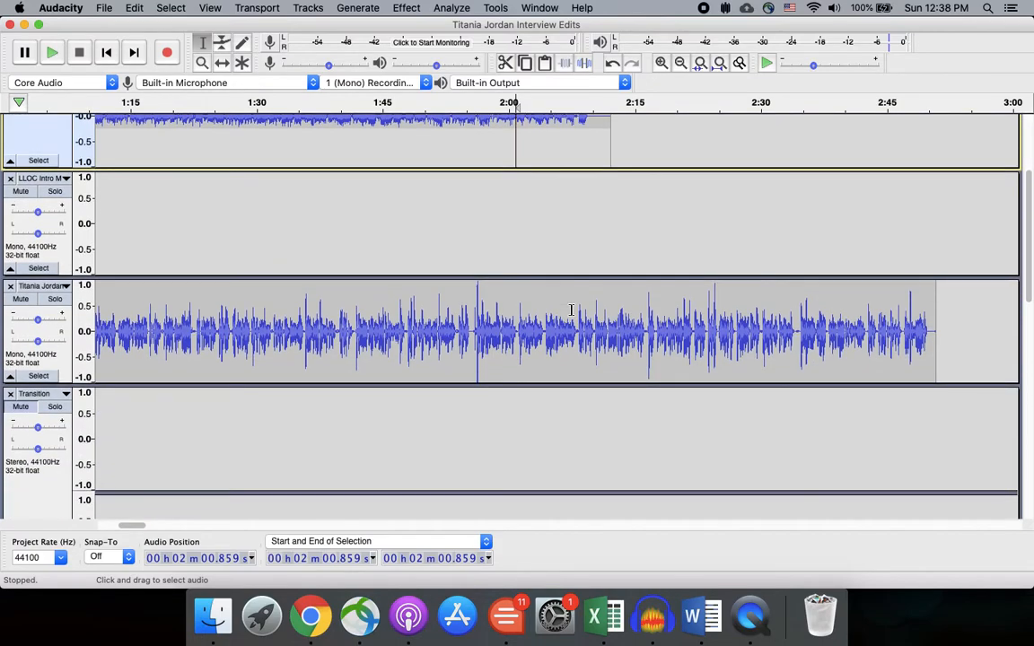
left_click(903, 335)
key("space")
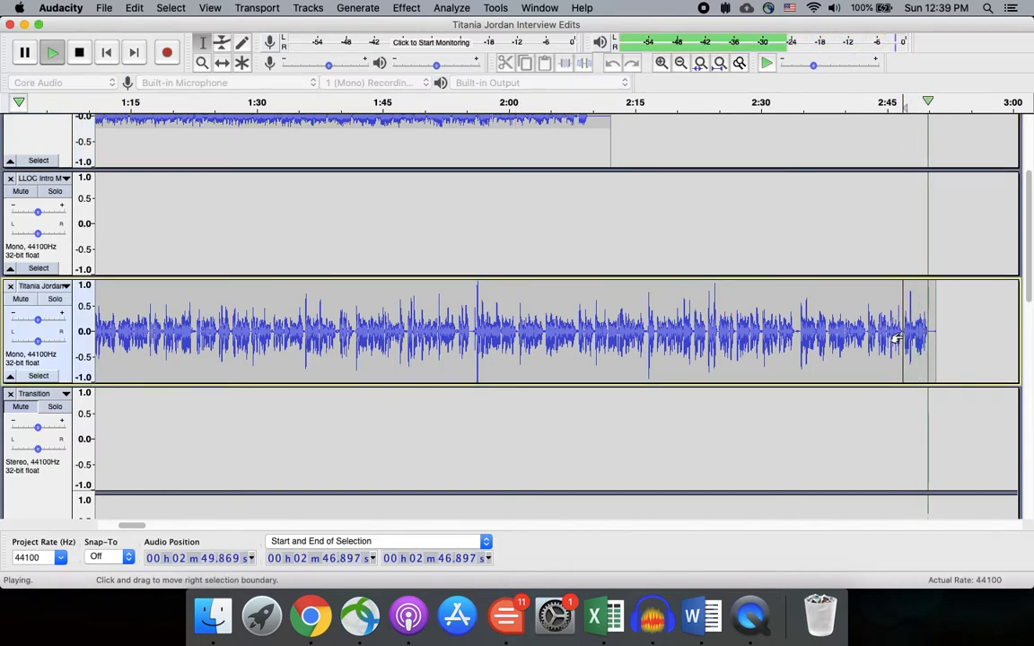
key("space")
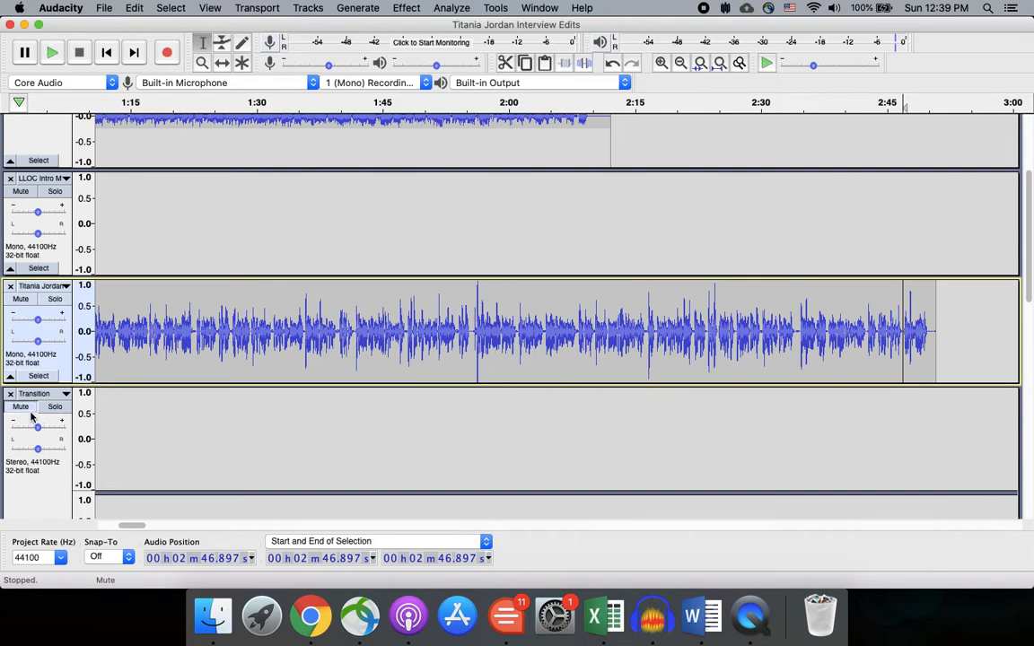
Unmute the Transition track and shift its clip to start at about 2:50, where the guest's Intro ends.
left_click(680, 64)
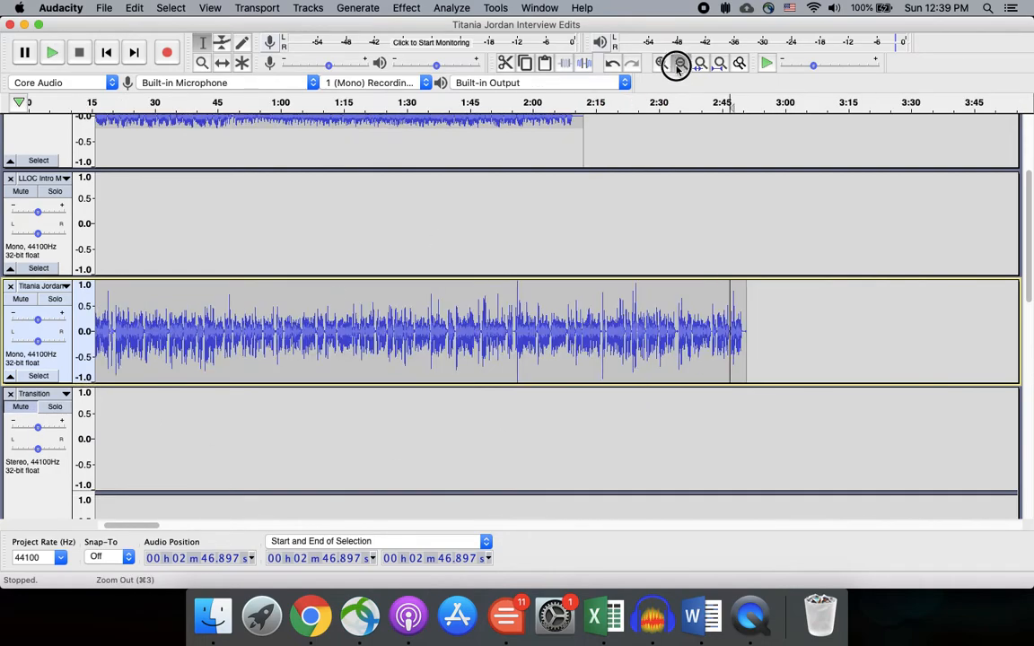
left_click(680, 64)
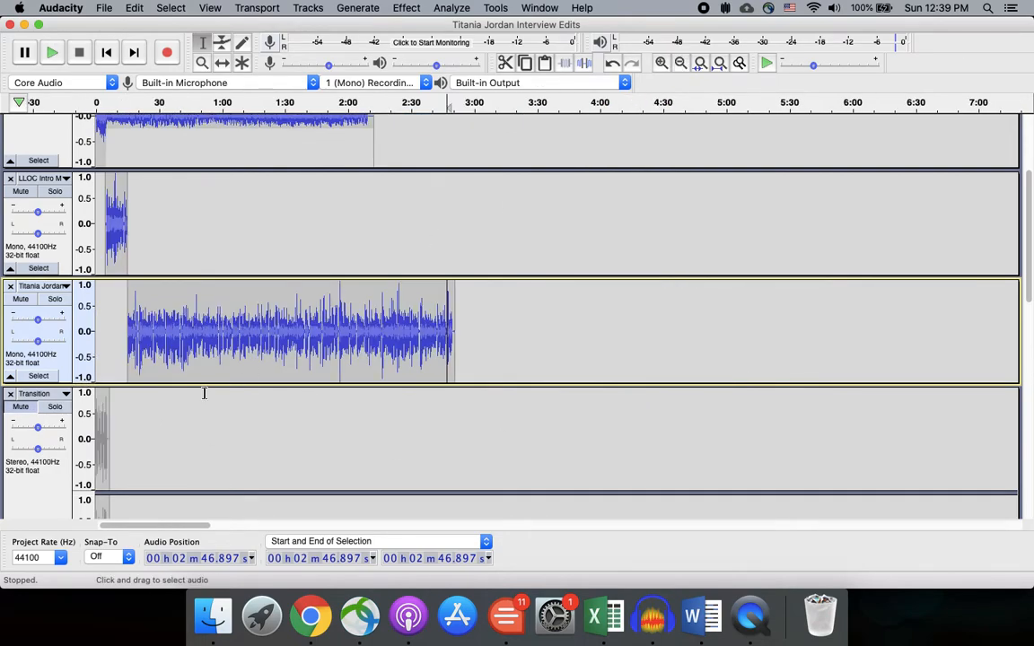
left_click(7, 417)
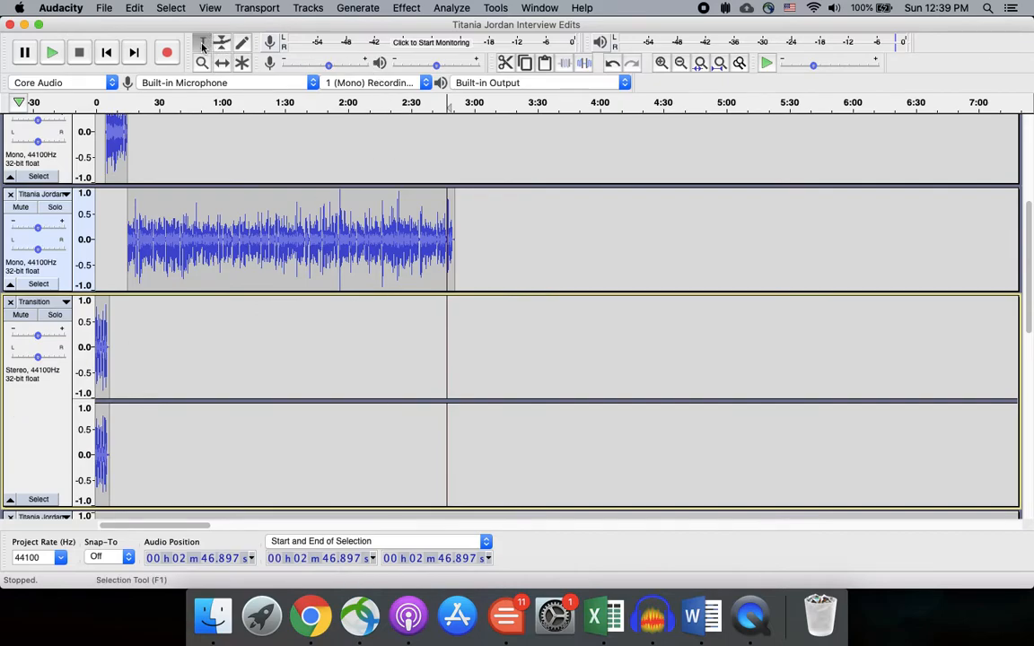
left_click(221, 64)
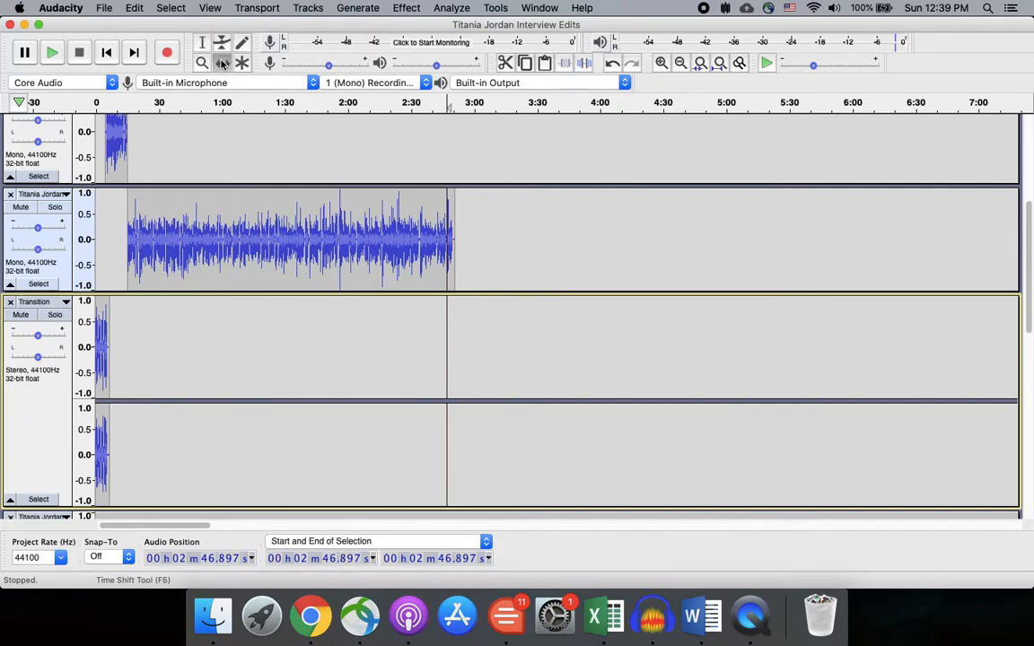
left_click_drag(102, 325, 461, 324)
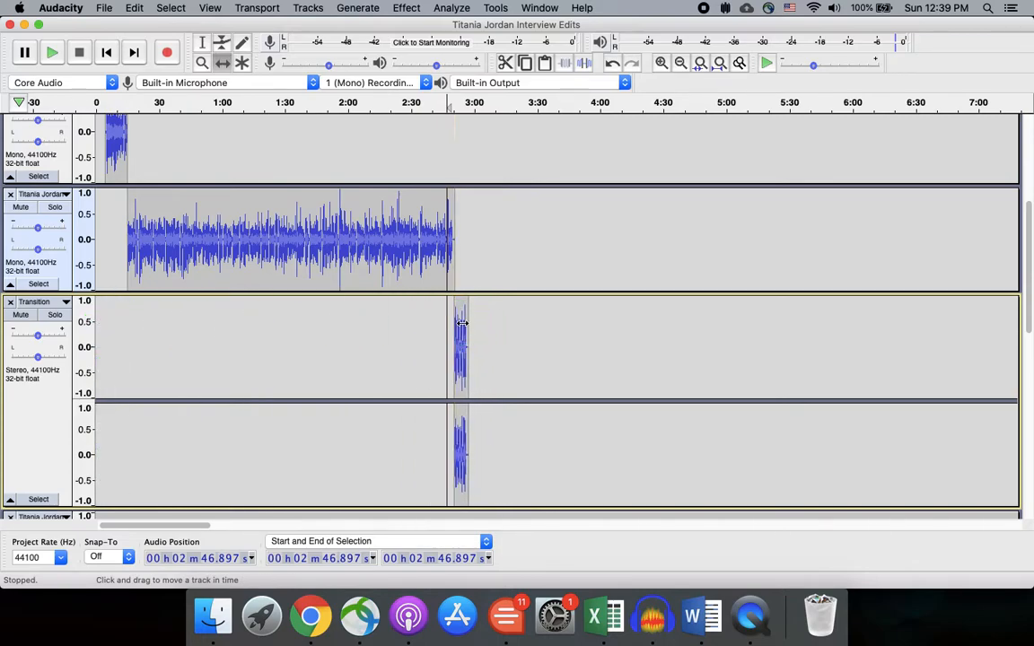
Unmute the two interview tracks below the Transition and shift both clips to start at about 2:57, where the Transition ends.
scroll(508, 335, "down", 3)
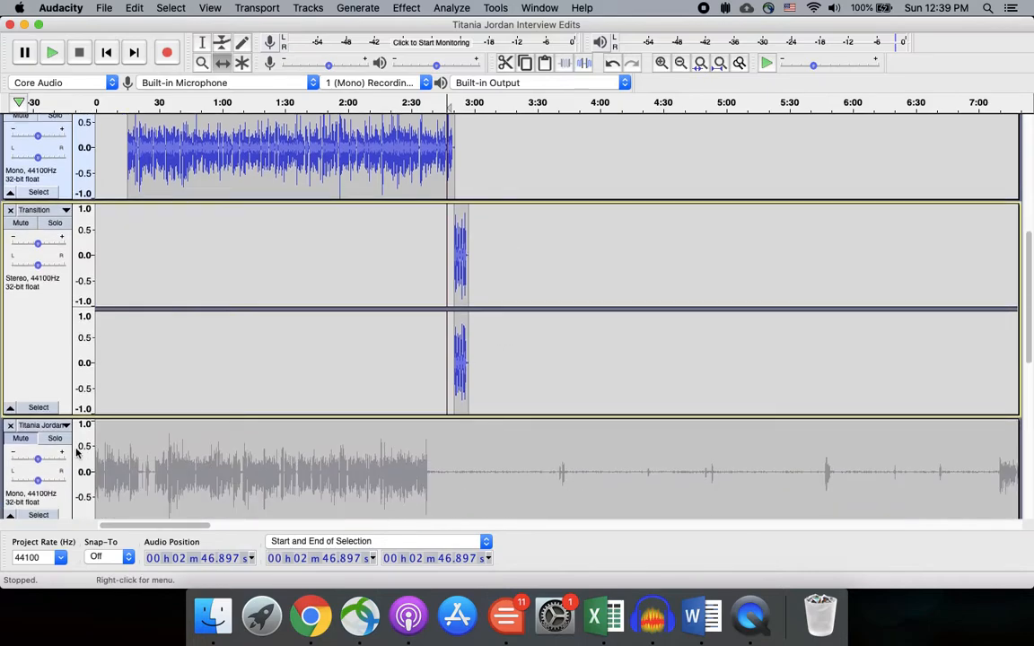
left_click(41, 449)
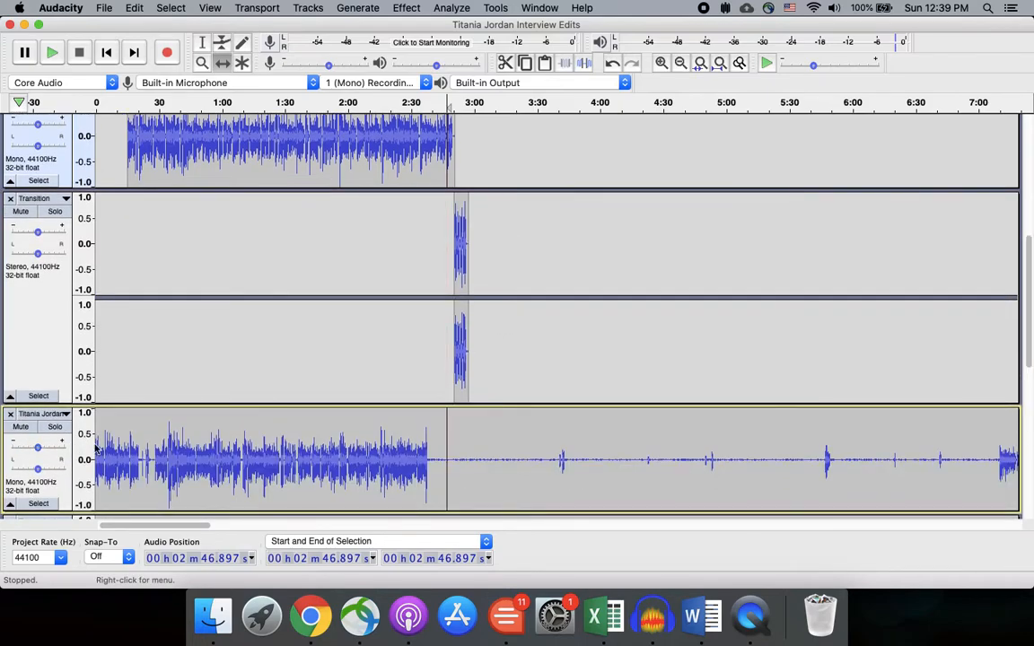
scroll(180, 431, "down", 5)
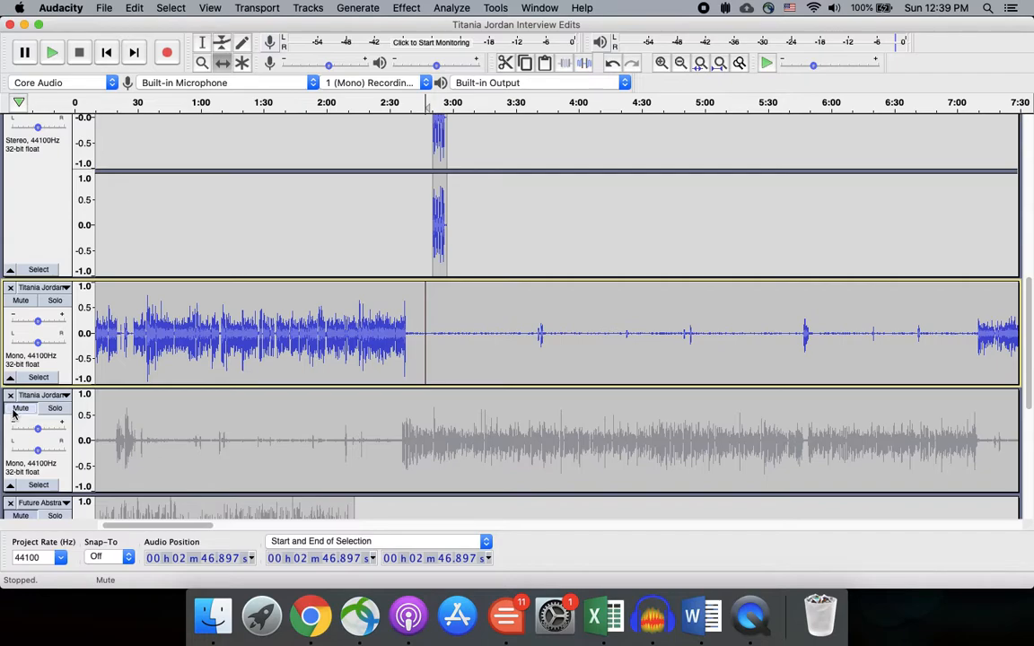
left_click(14, 413)
left_click_drag(246, 340, 623, 335)
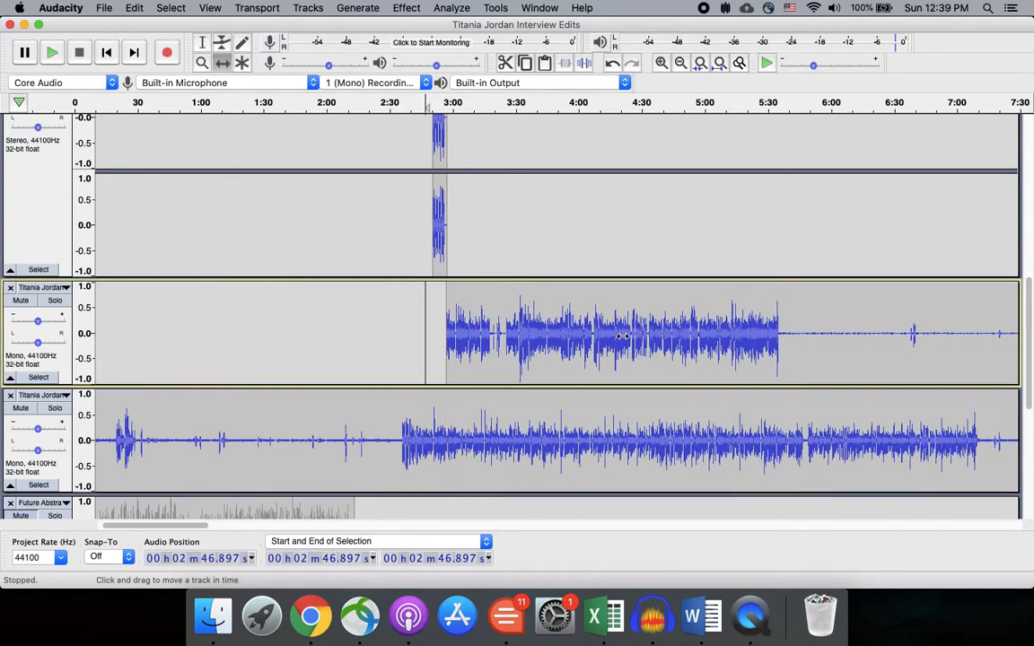
left_click_drag(251, 444, 623, 422)
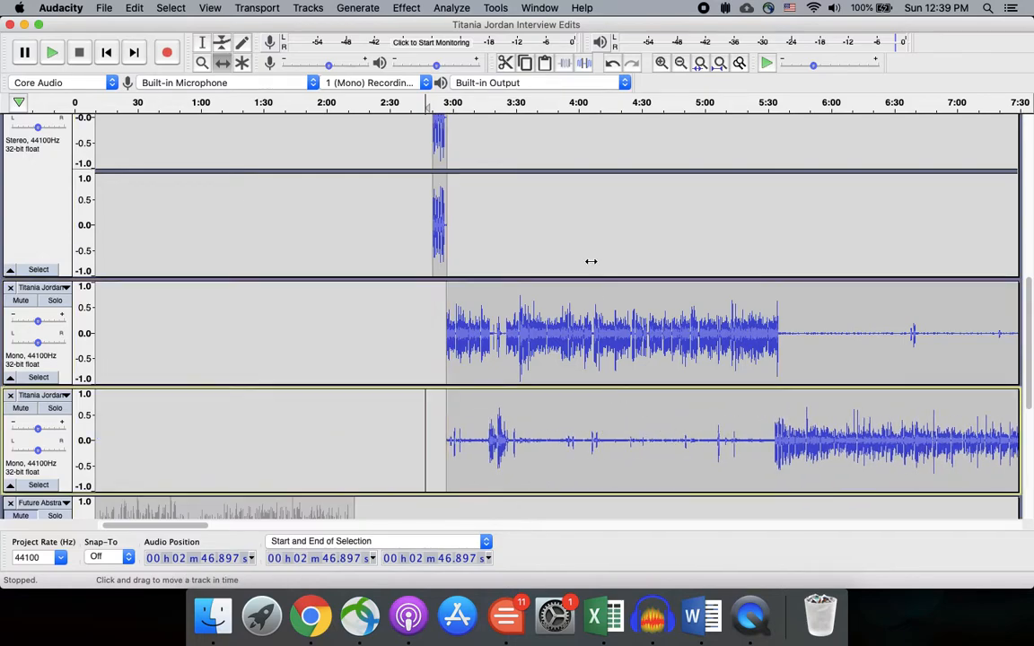
Play from 2:48.093 to about 3:00 to check the passage from the guest's Intro through the Transition into the interview.
scroll(590, 260, "up", 5)
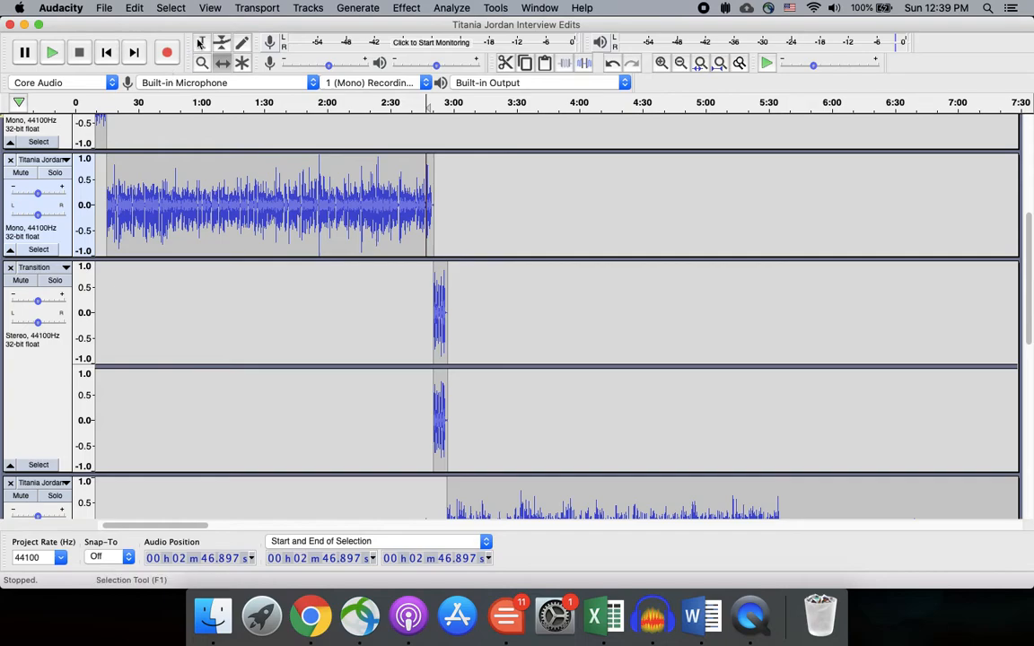
left_click(200, 43)
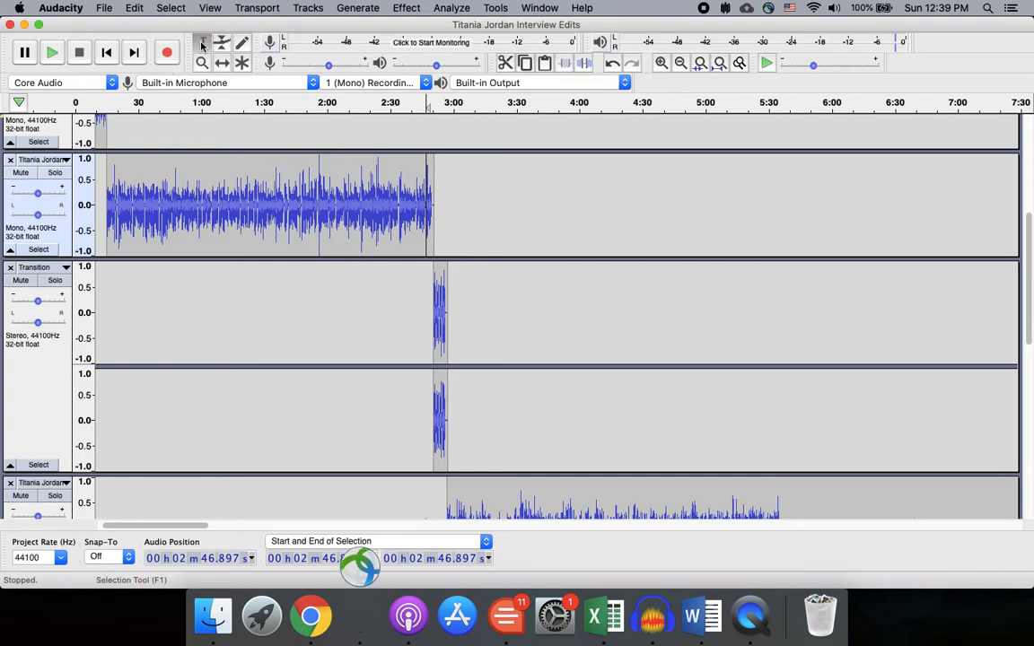
left_click(428, 246)
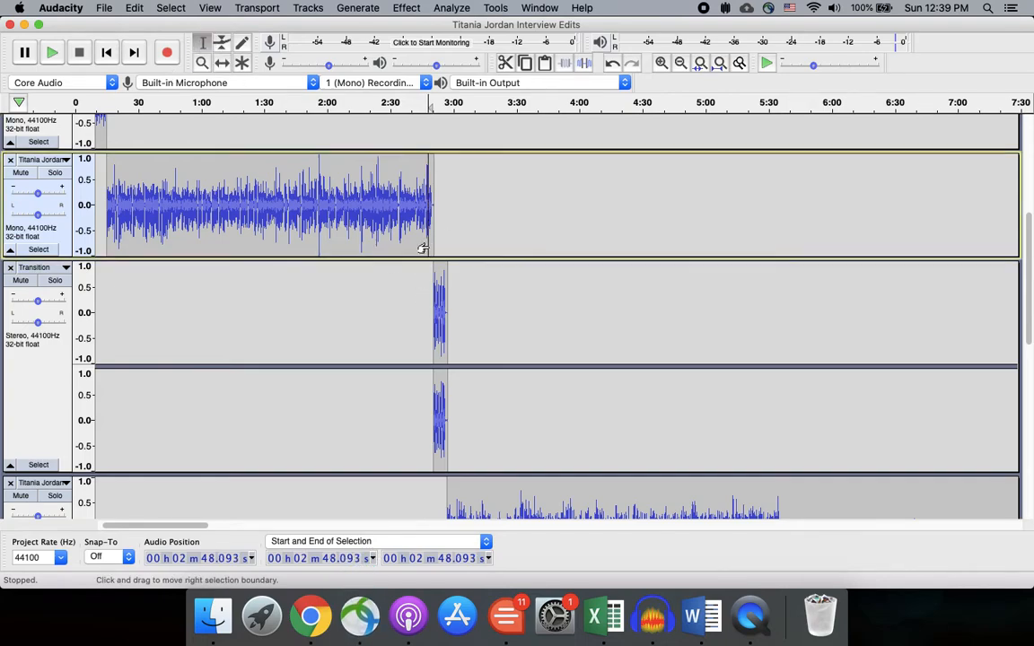
key("space")
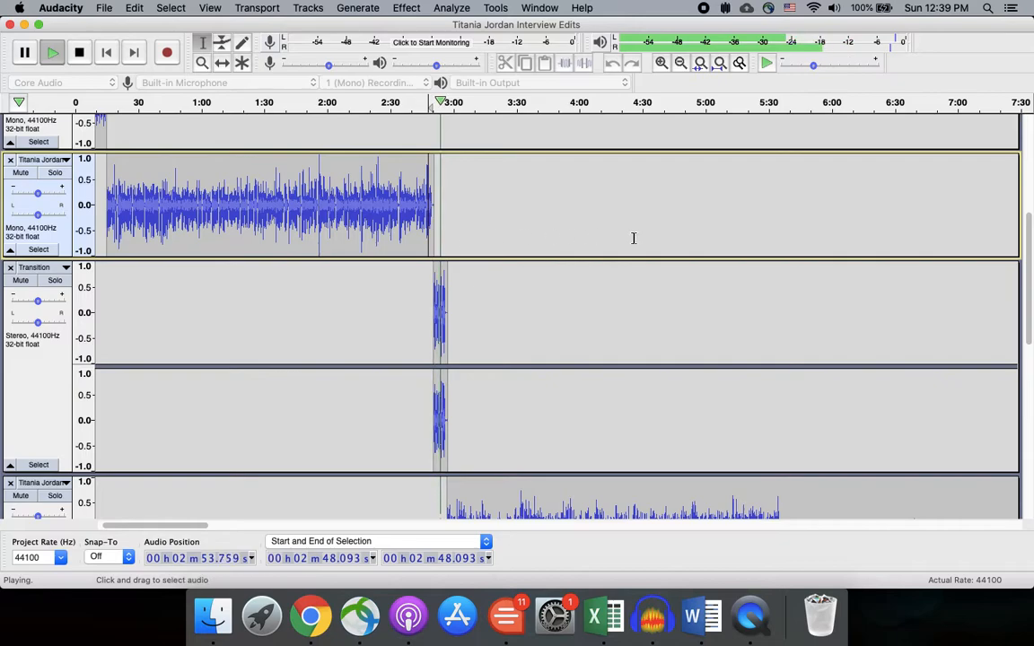
scroll(633, 237, "down", 4)
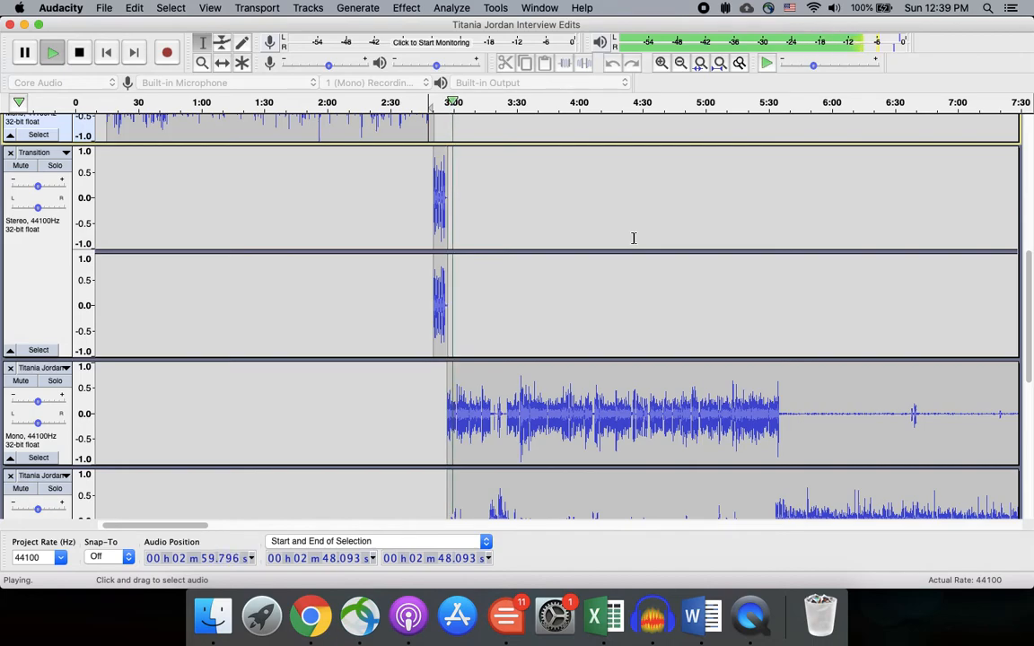
key("space")
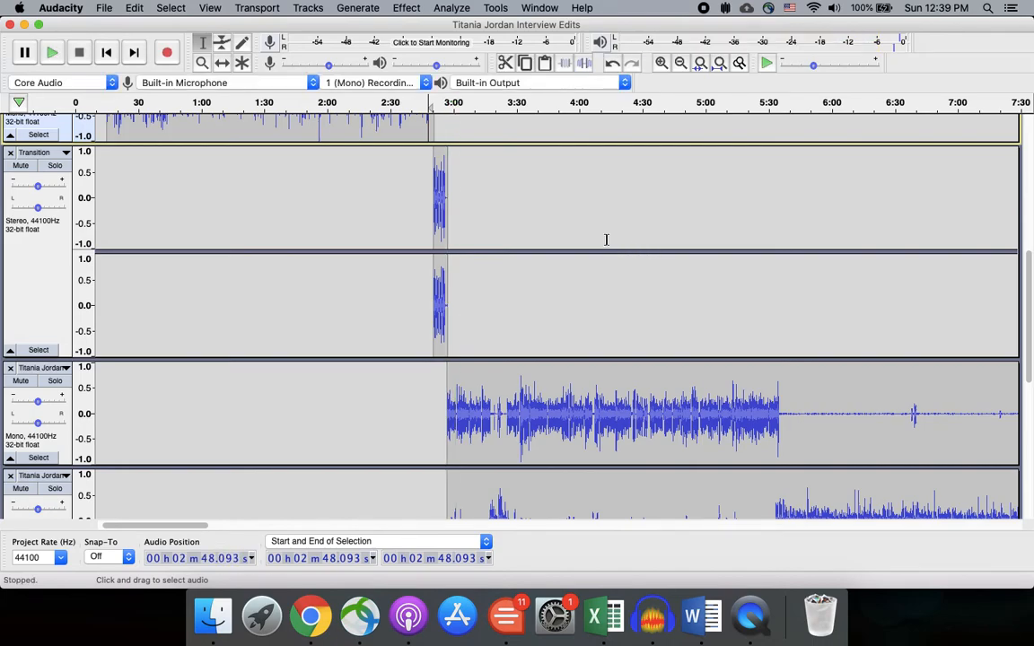
Try overlapping the clips by shifting the Transition to about 2:48 and the first interview clip to about 2:53.
scroll(606, 240, "up", 2)
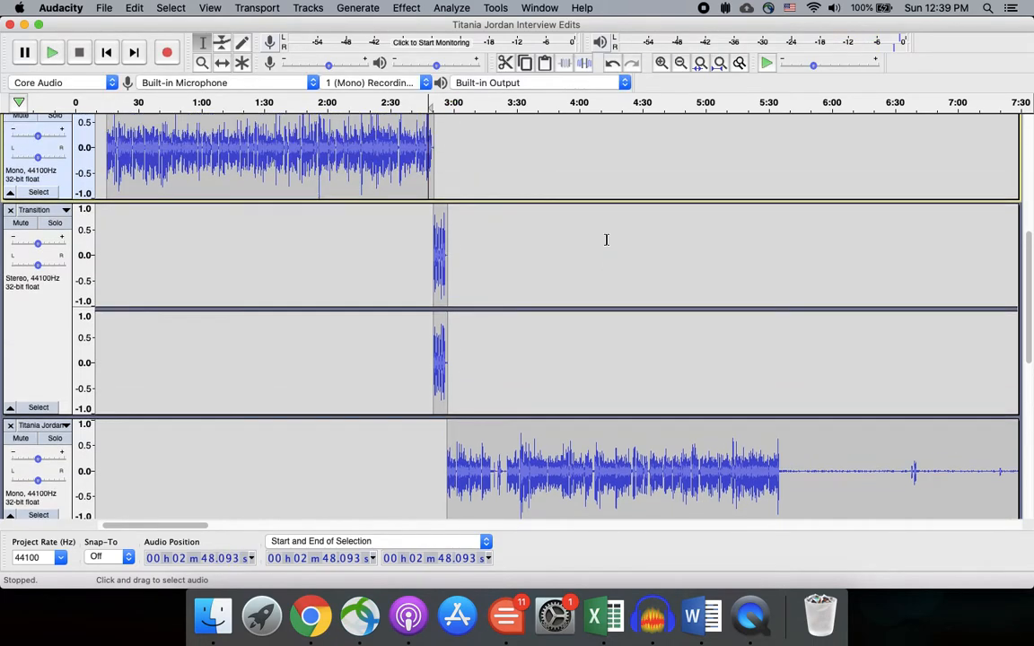
left_click(222, 44)
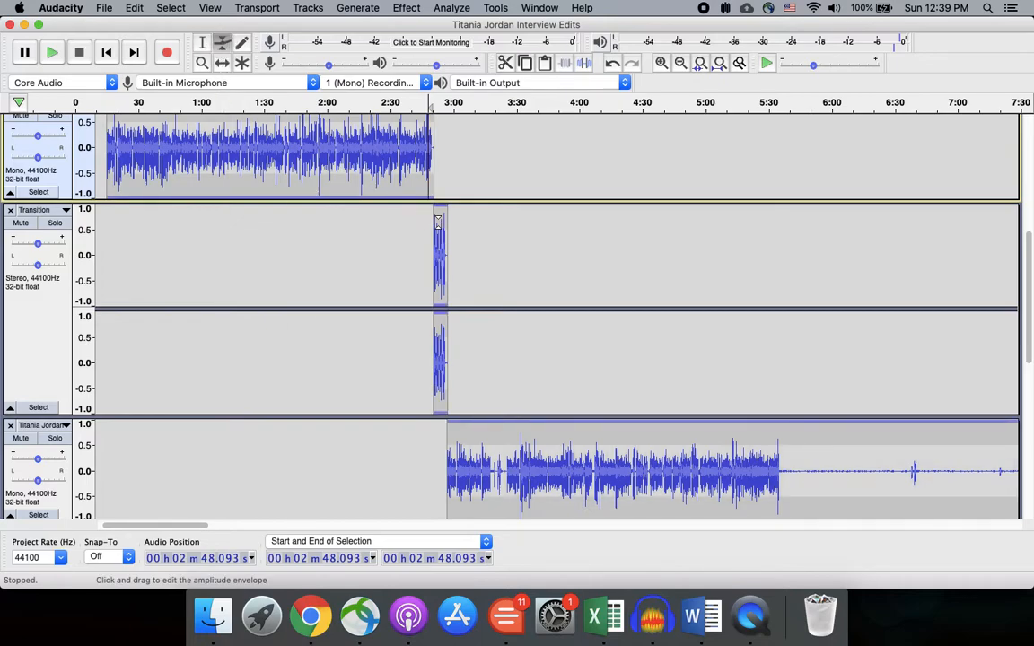
left_click(221, 64)
left_click_drag(436, 253, 432, 252)
left_click_drag(466, 450, 460, 449)
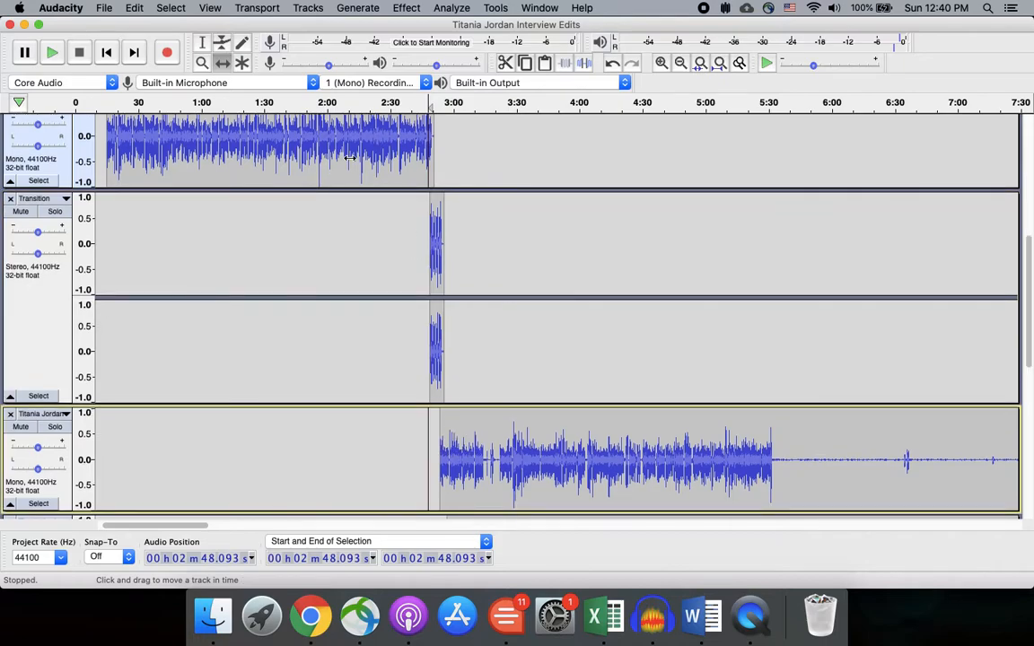
Play from 2:45.018 to about 2:50 to check the overlap of the guest's Intro and the Transition.
left_click(202, 43)
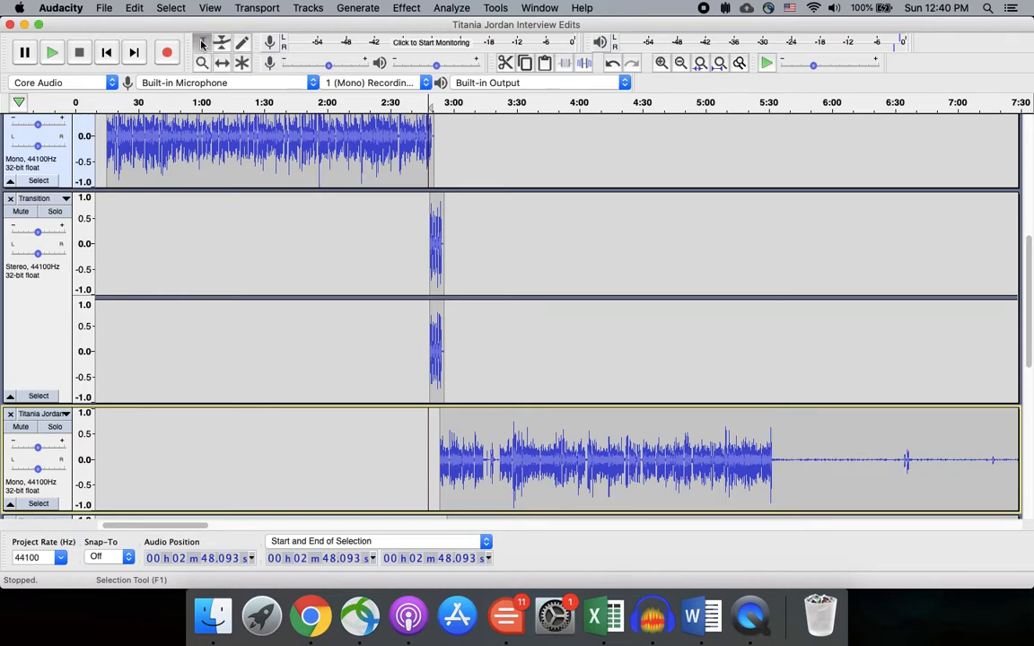
scroll(421, 182, "up", 2)
left_click(422, 183)
key("space")
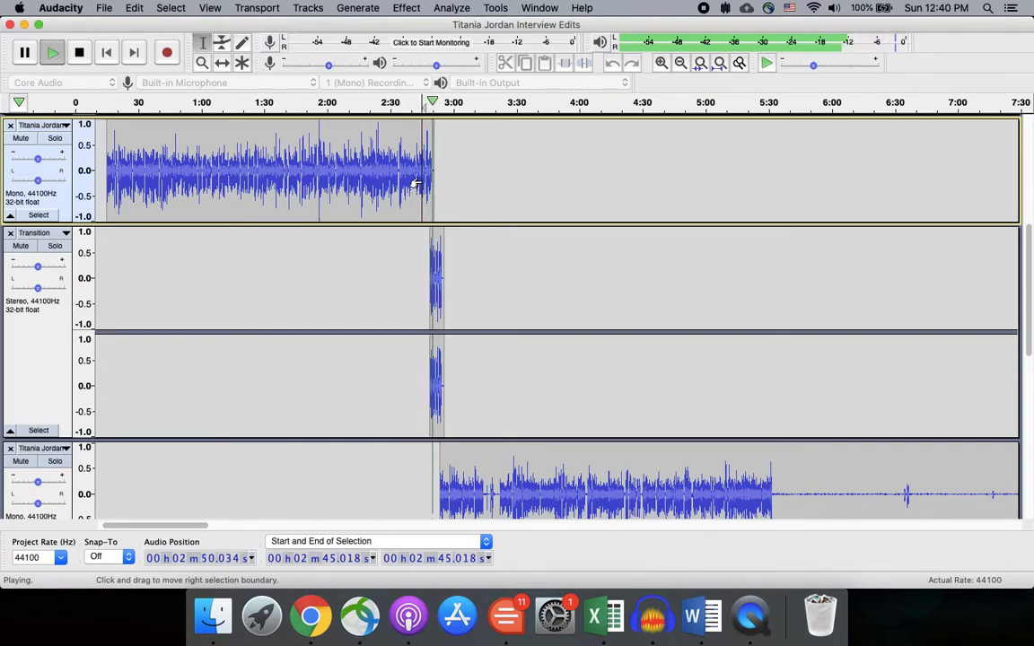
key("space")
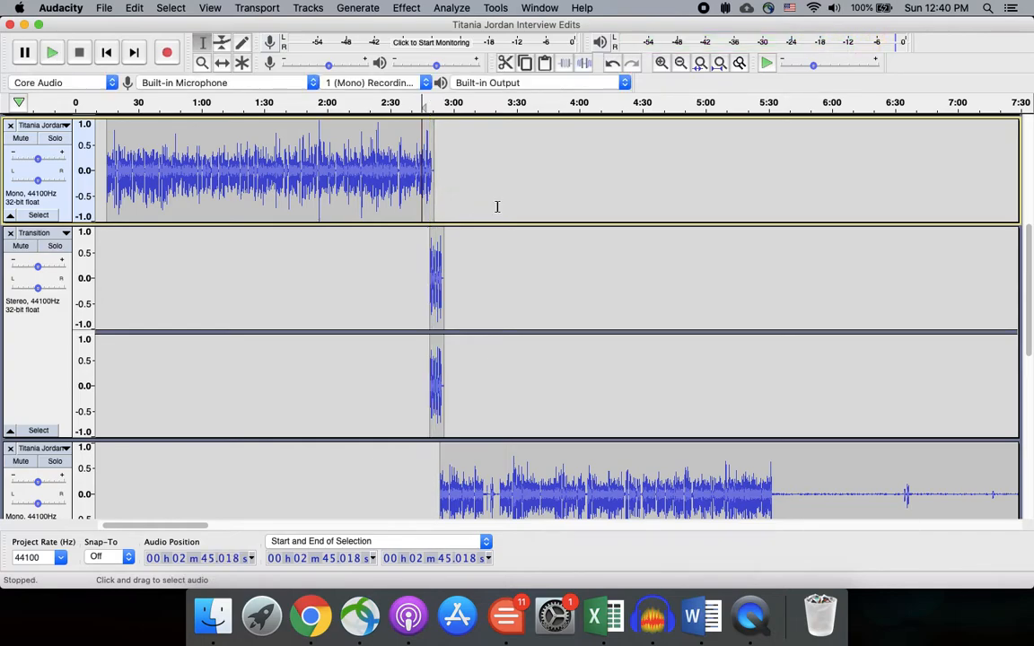
Shift the Transition back to the end of the guest's Intro at about 2:50 and the first interview clip to about 2:57.
left_click(223, 63)
left_click_drag(440, 278, 441, 278)
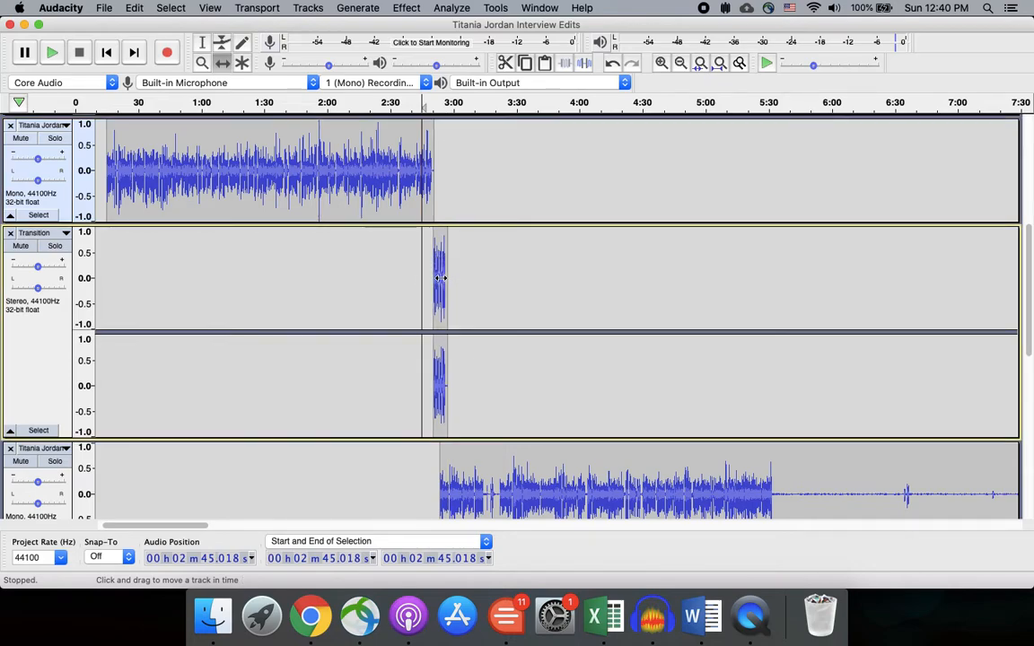
left_click_drag(455, 470, 463, 470)
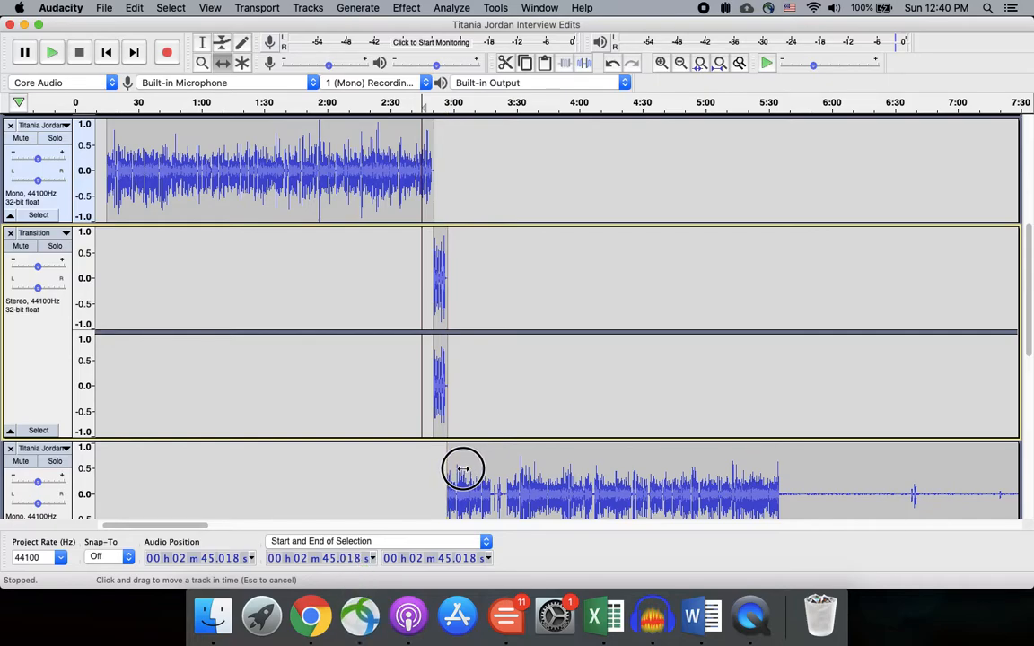
left_click(463, 469)
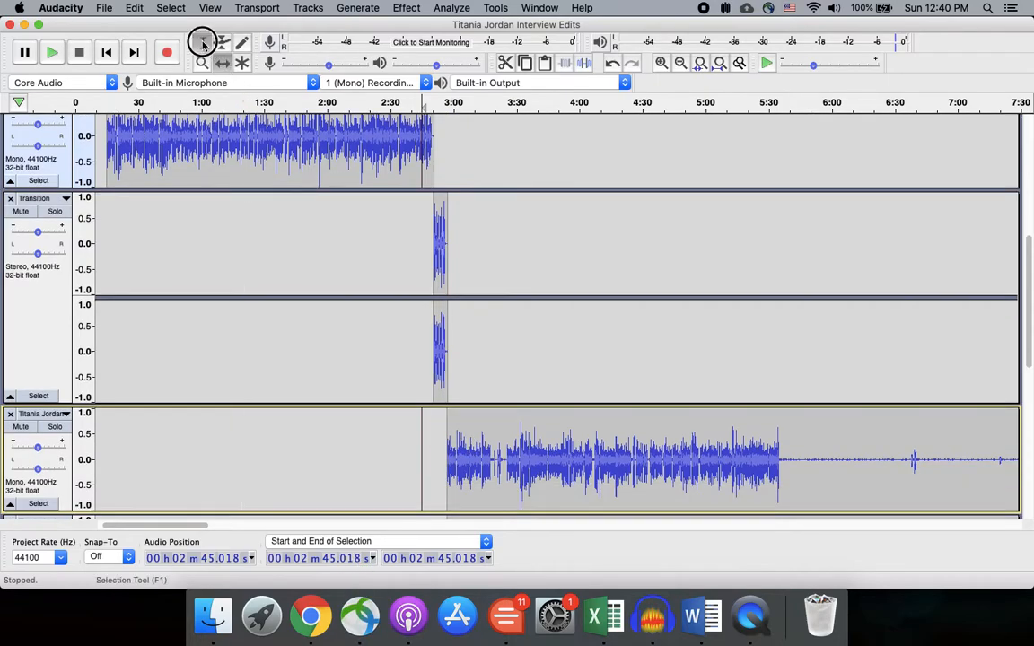
Play from 2:43.310 to about 3:03 to check the passage from the guest's Intro through the Transition into the interview.
left_click(417, 177)
key("space")
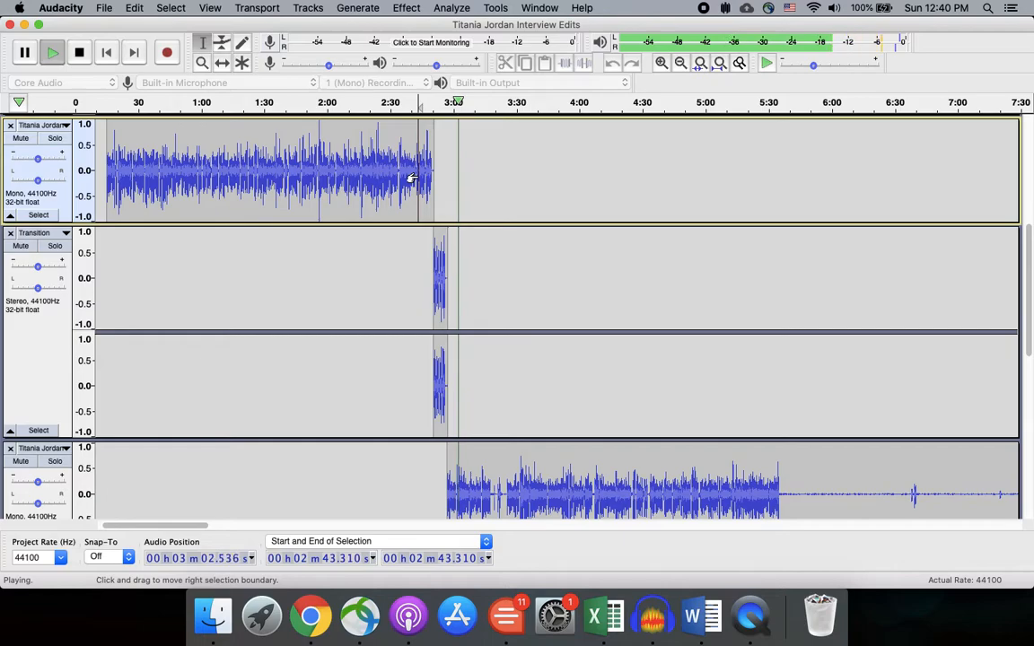
key("space")
Save the project under its existing name.
scroll(526, 254, "down", 5)
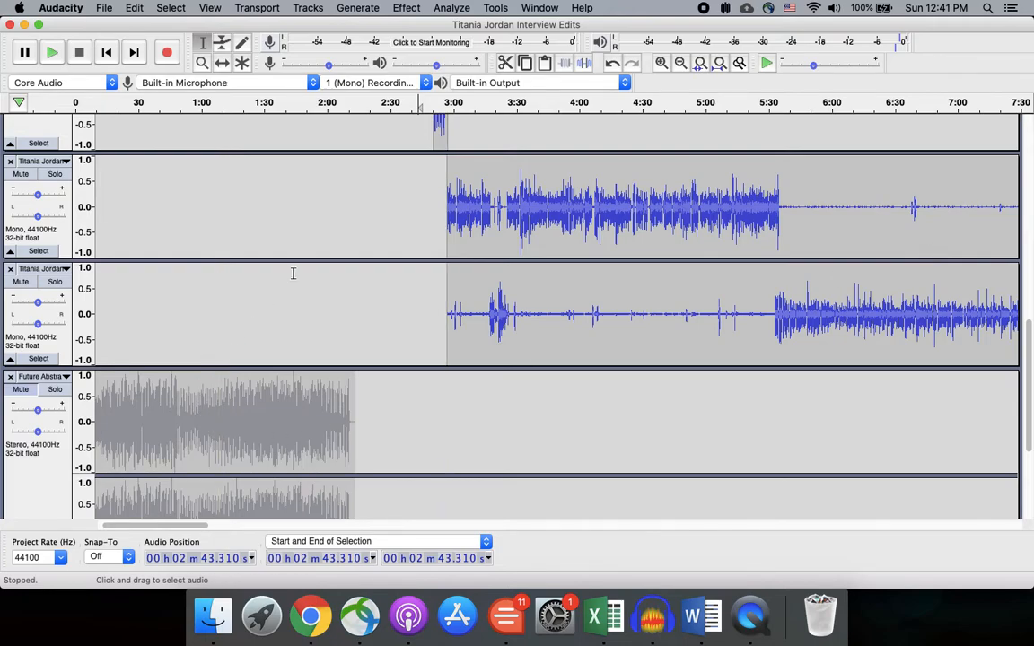
left_click(104, 8)
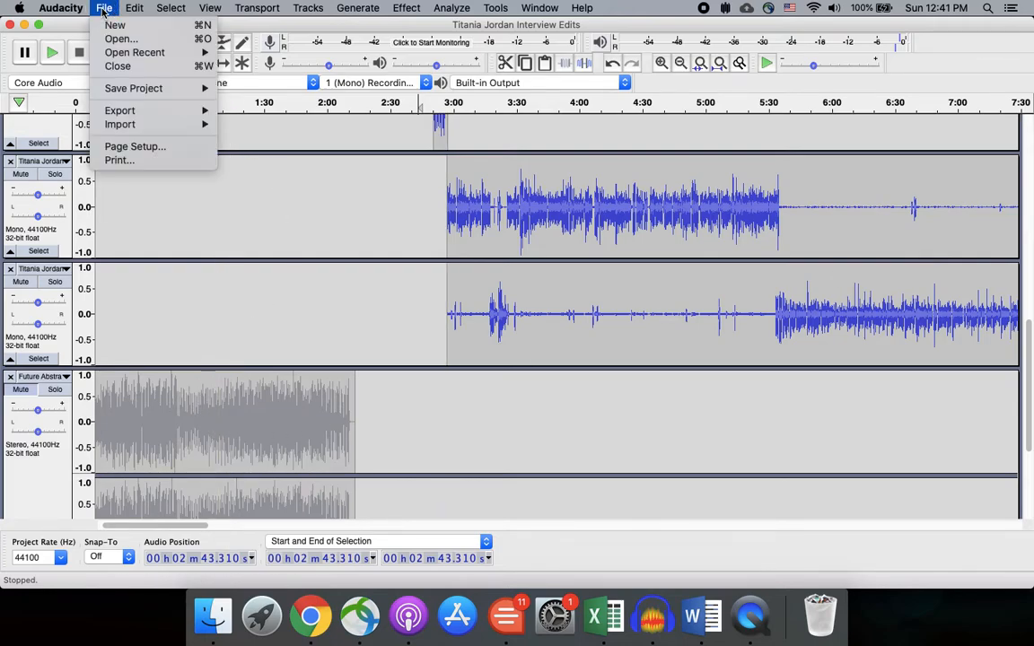
mouse_move(135, 94)
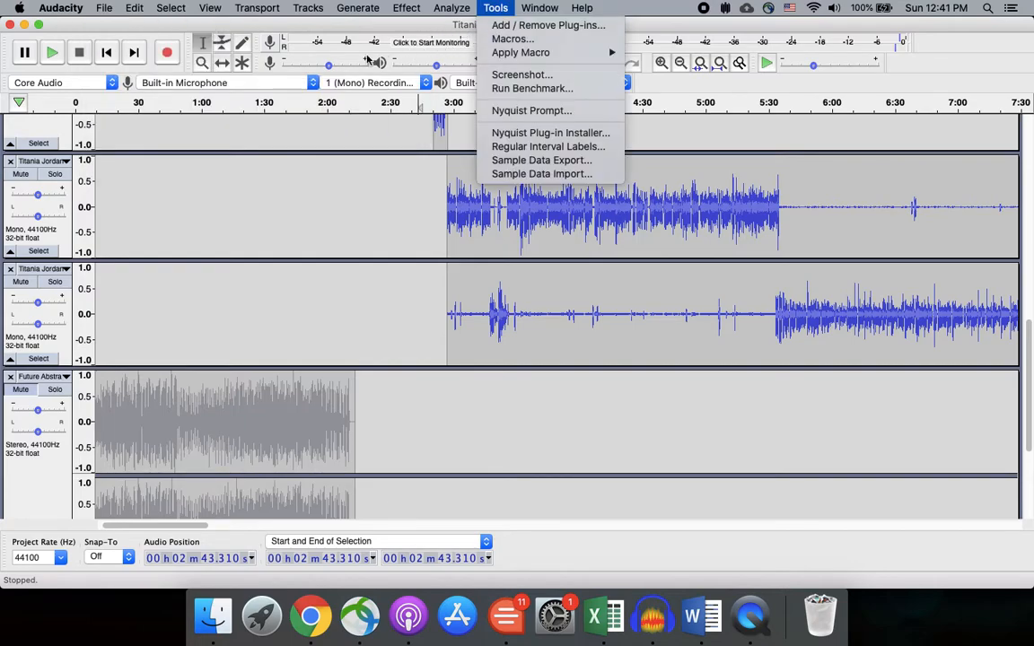
mouse_move(105, 8)
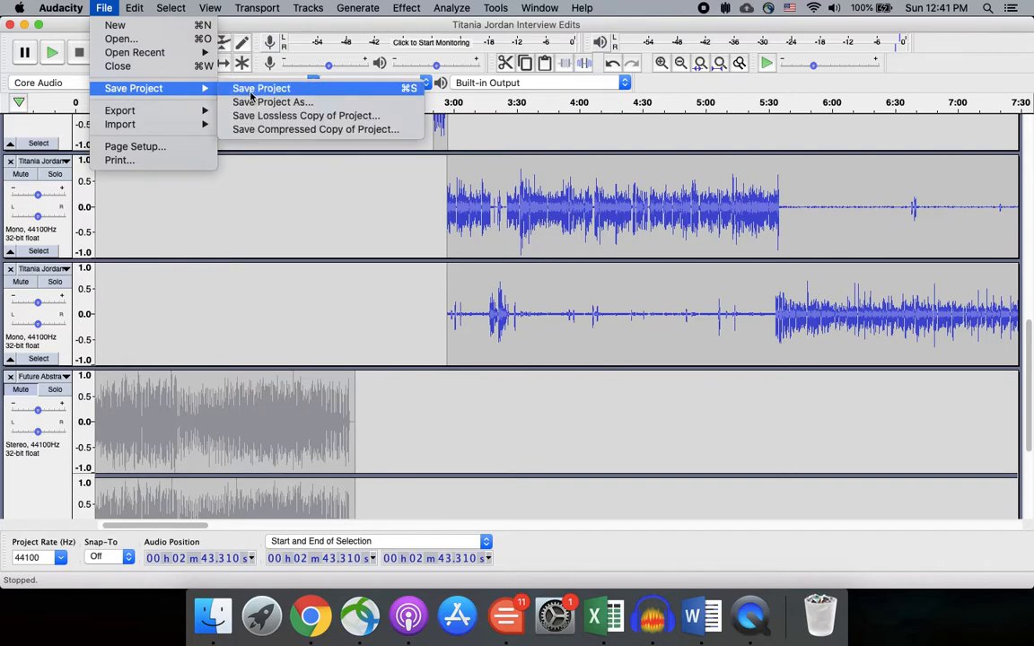
left_click(251, 90)
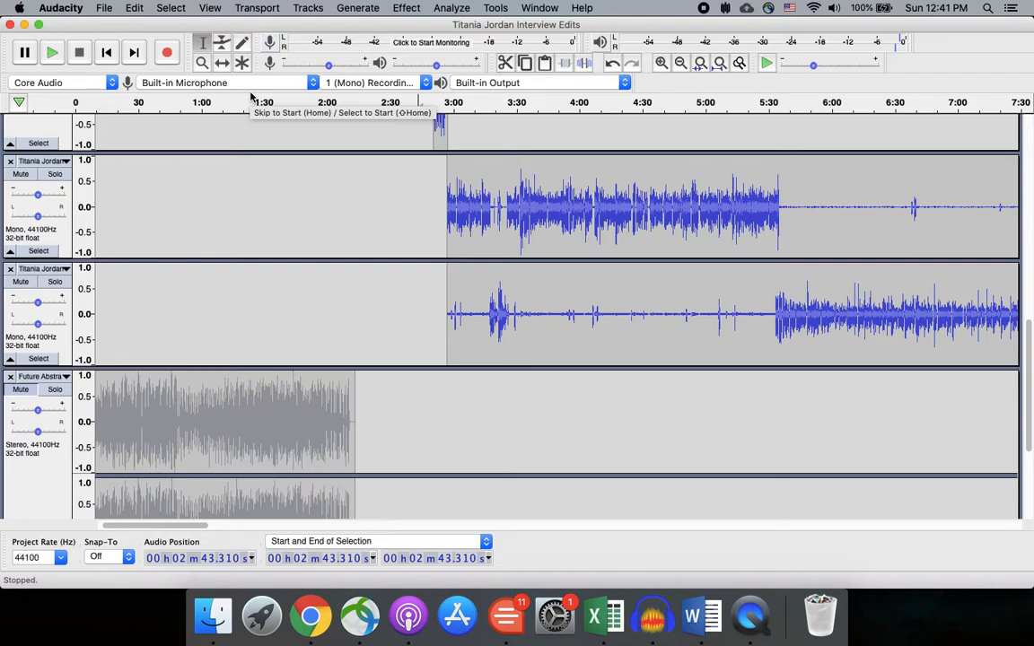
Unmute the closing music track and the outro speech track below the interview tracks.
scroll(272, 169, "up", 5)
scroll(376, 192, "up", 4)
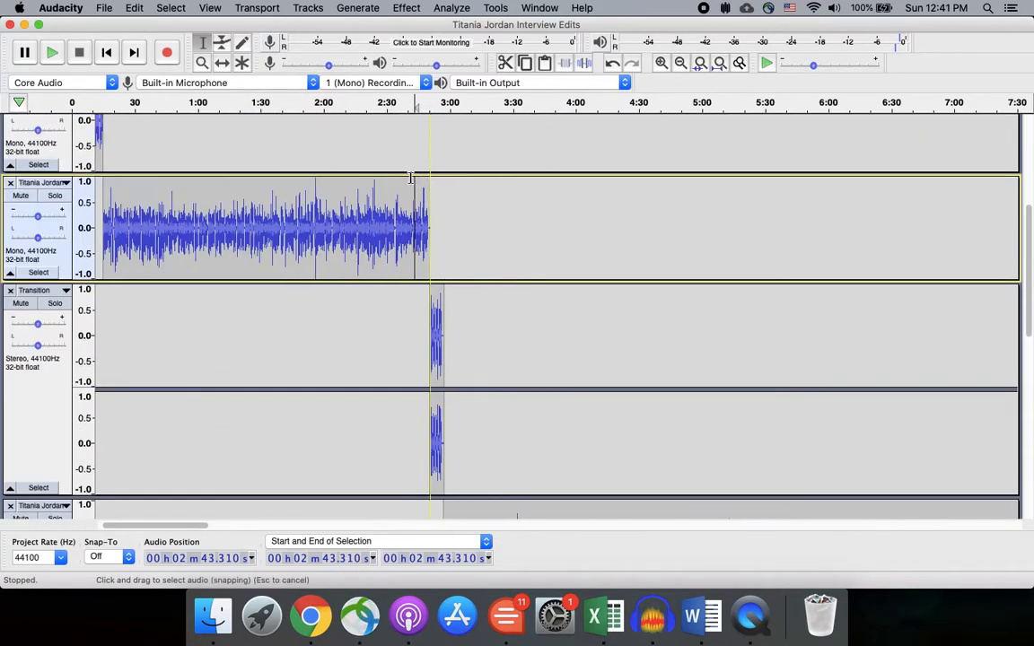
scroll(481, 320, "down", 5)
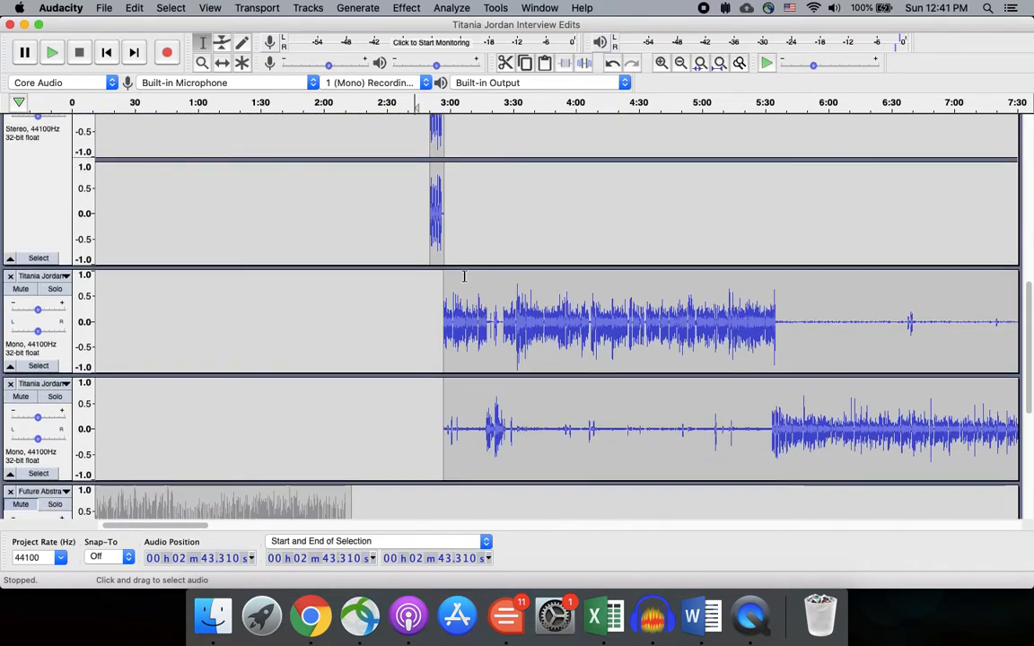
scroll(424, 356, "down", 5)
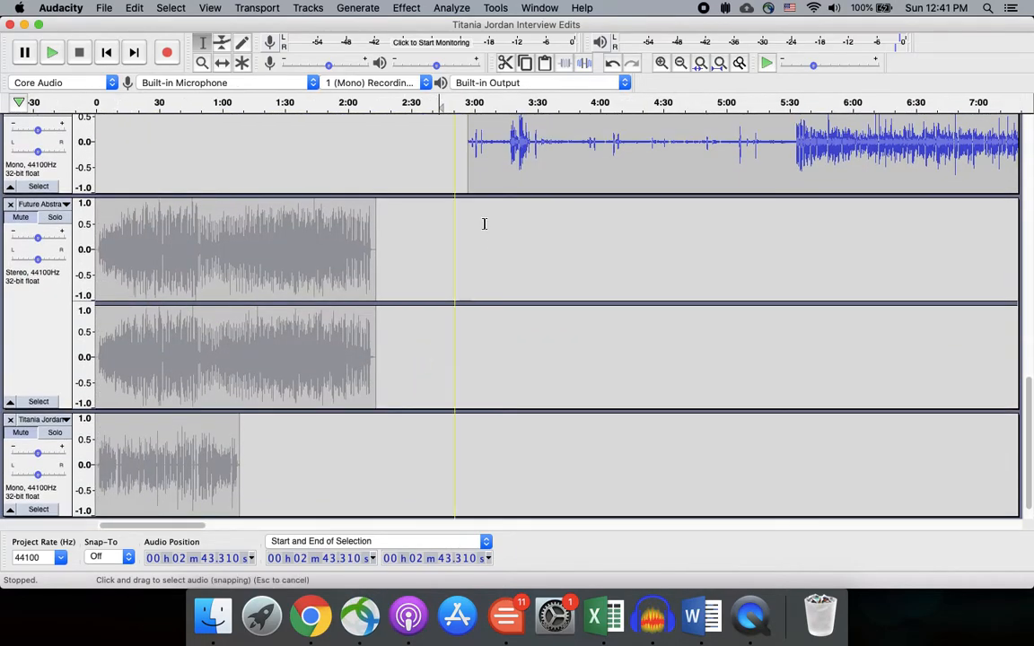
left_click(223, 64)
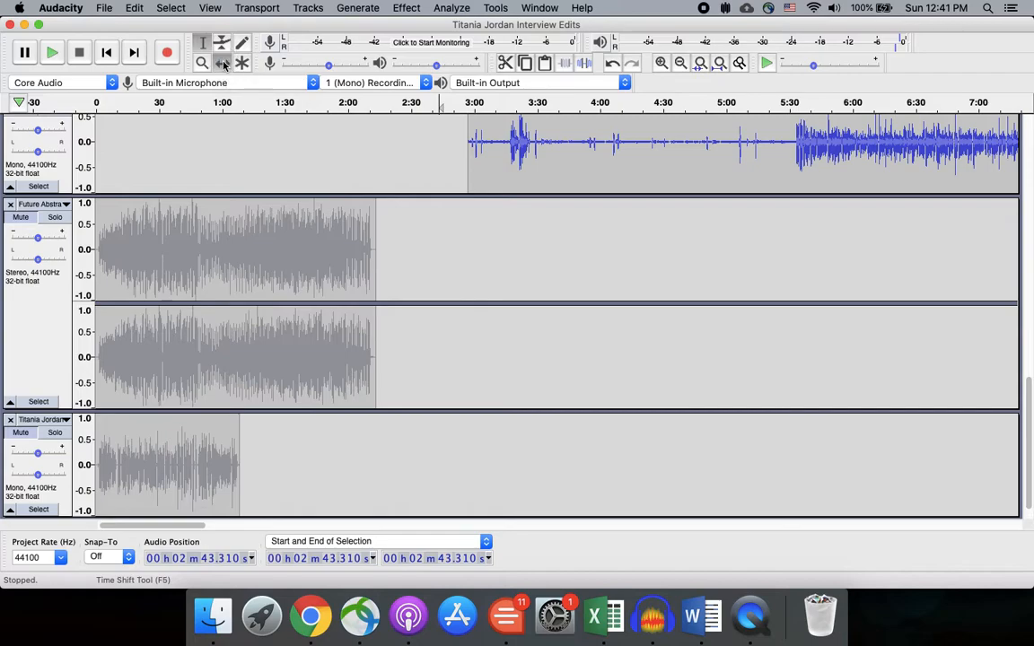
left_click(681, 63)
left_click(681, 63)
left_click(681, 63)
left_click(681, 63)
left_click(681, 63)
left_click(681, 63)
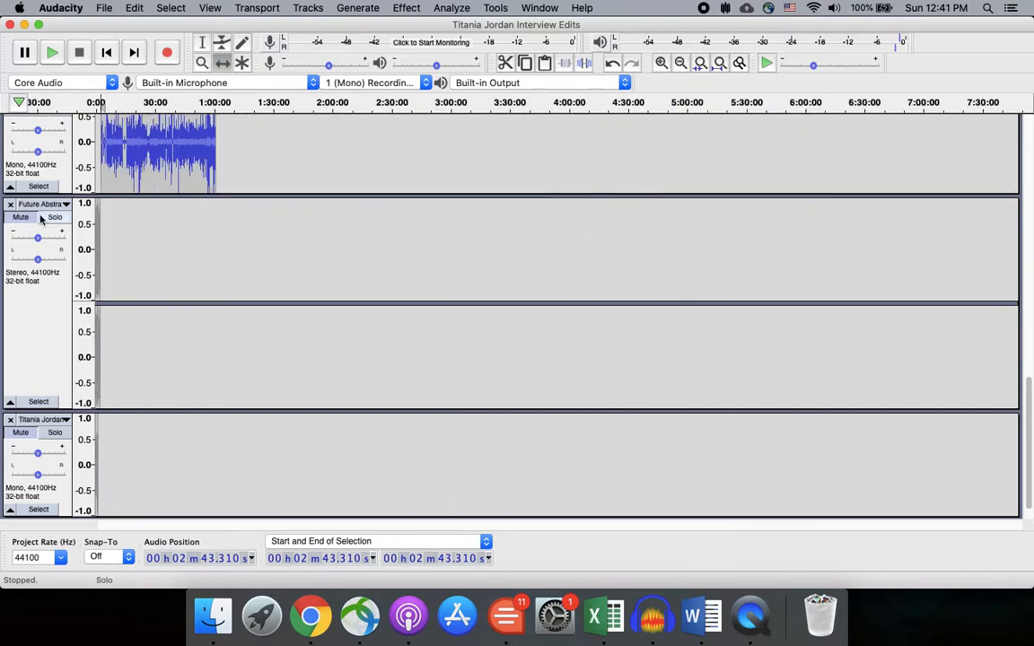
left_click(20, 217)
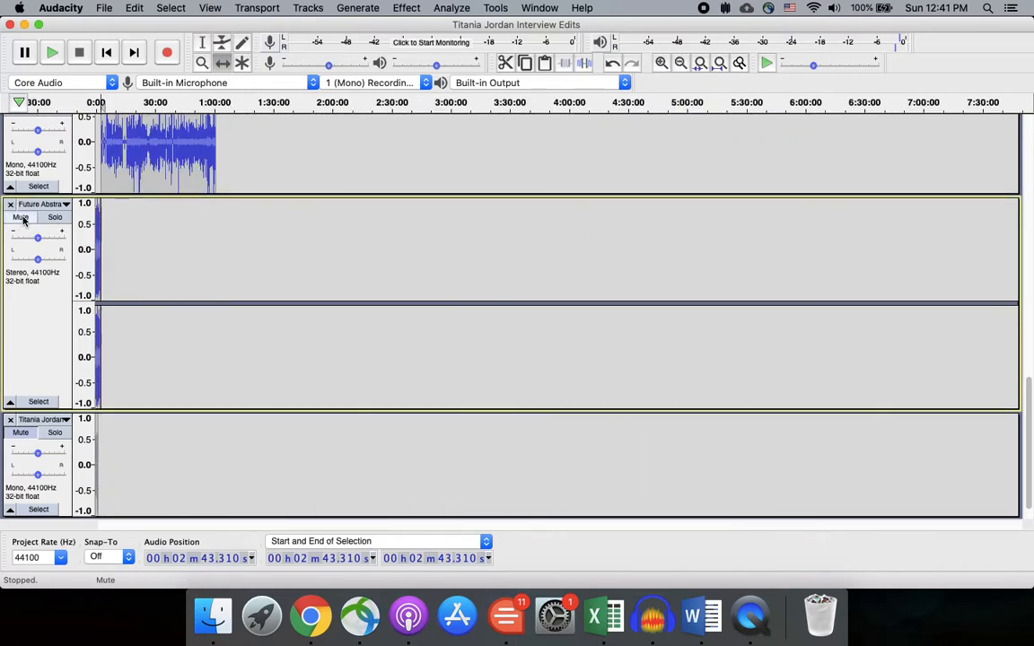
left_click(21, 433)
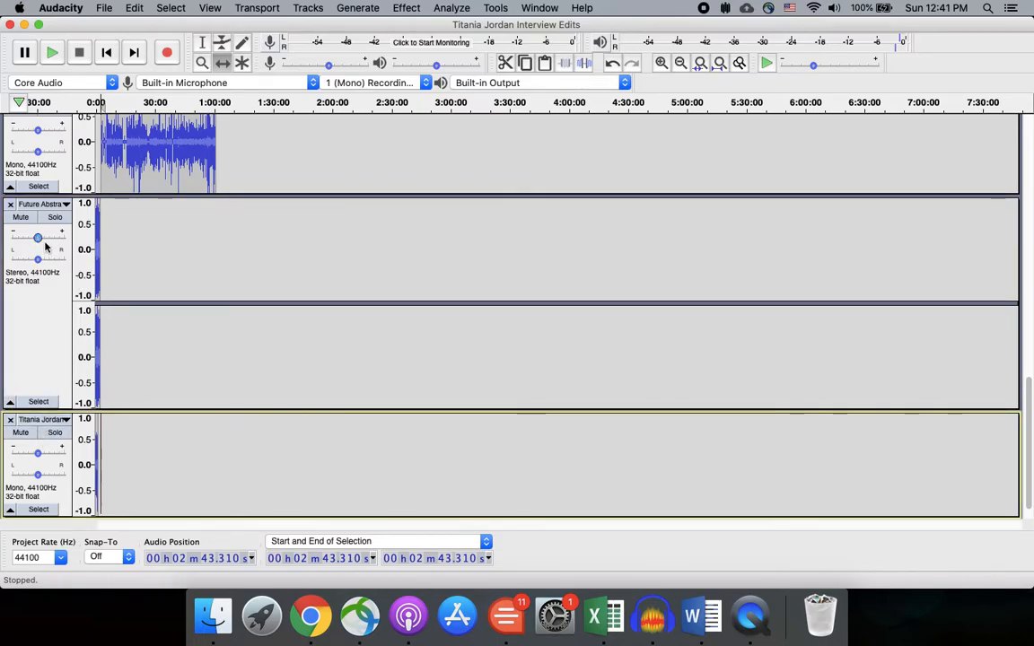
Move the outro speech track above the closing music and shift its clip to the end of the interview at about 1:01:02.
left_click(67, 421)
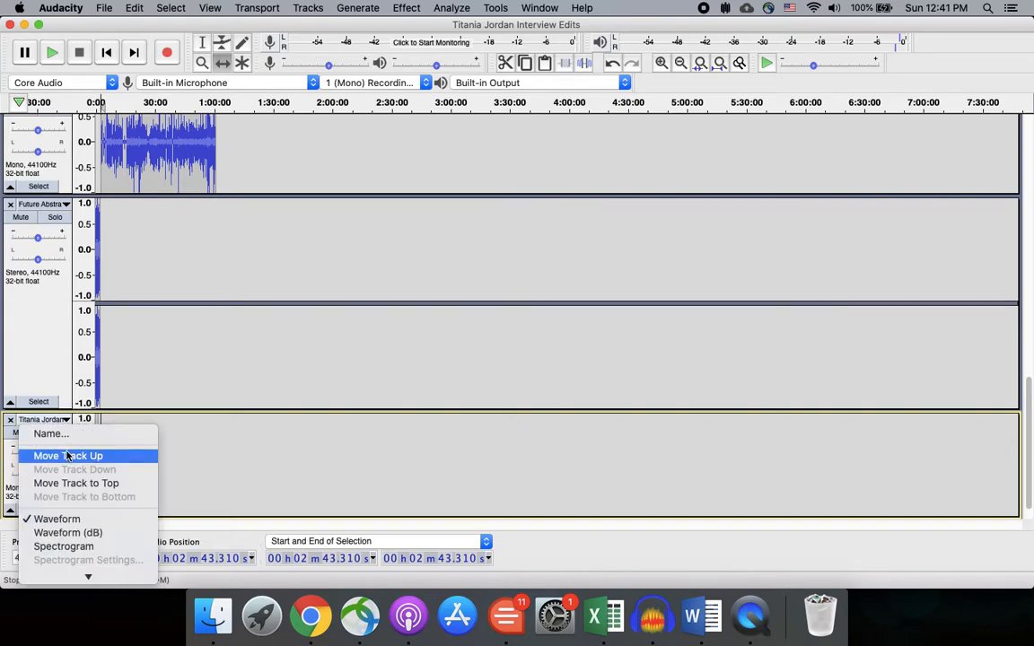
left_click(67, 456)
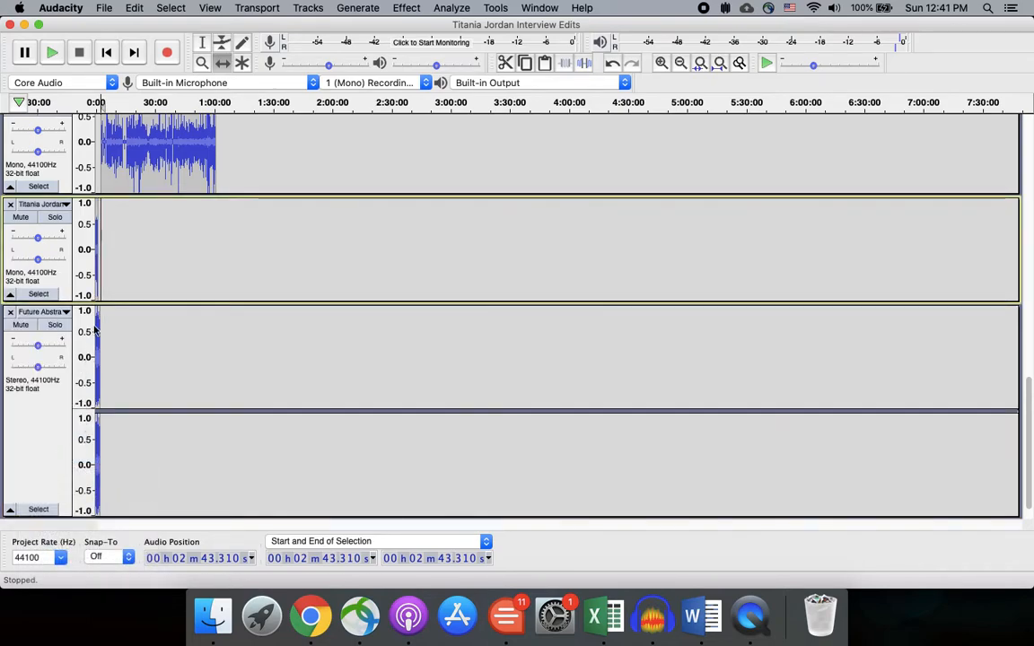
scroll(600, 142, "up", 5)
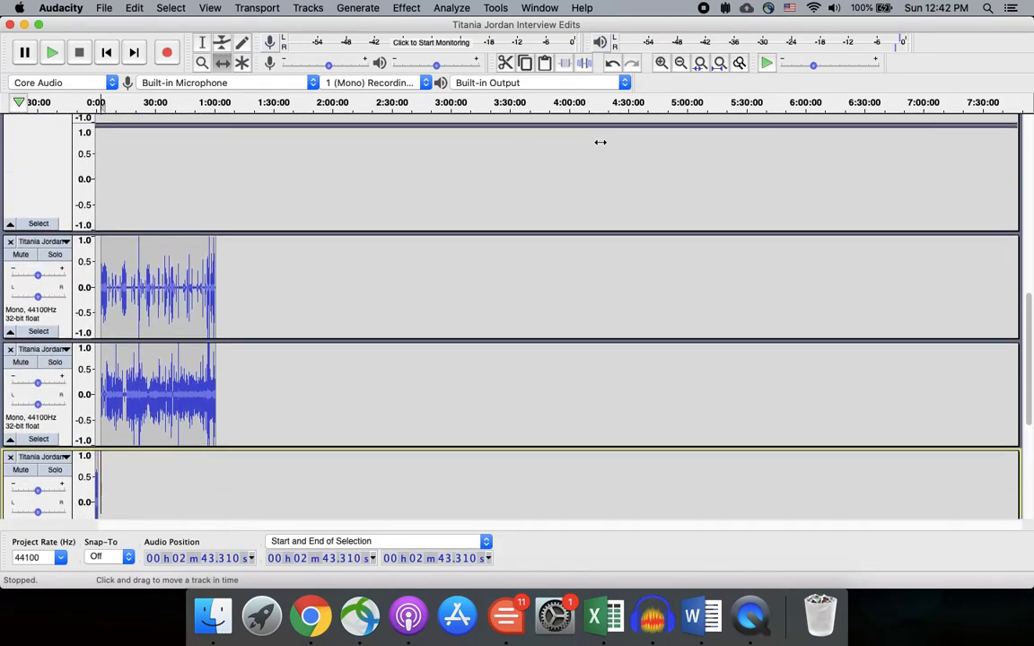
scroll(600, 142, "up", 5)
scroll(599, 142, "down", 4)
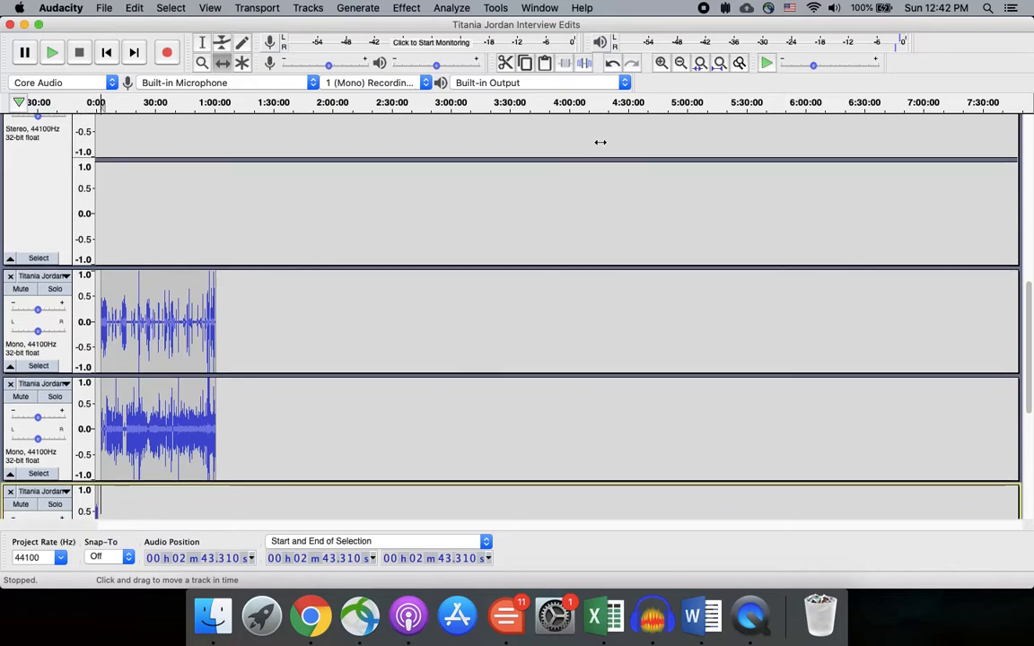
scroll(600, 142, "down", 2)
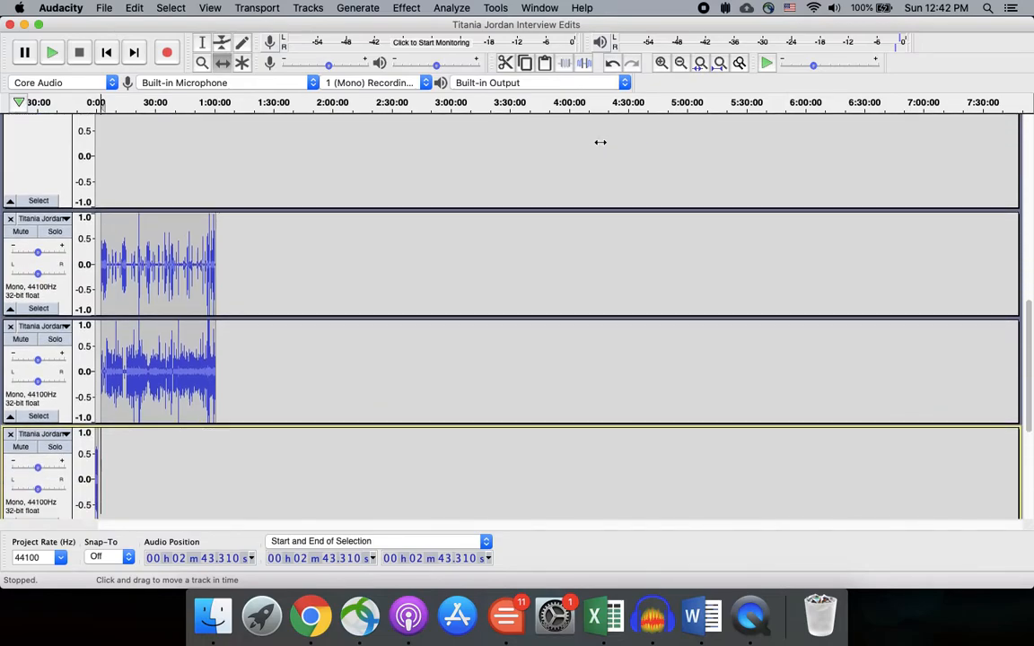
scroll(599, 142, "down", 2)
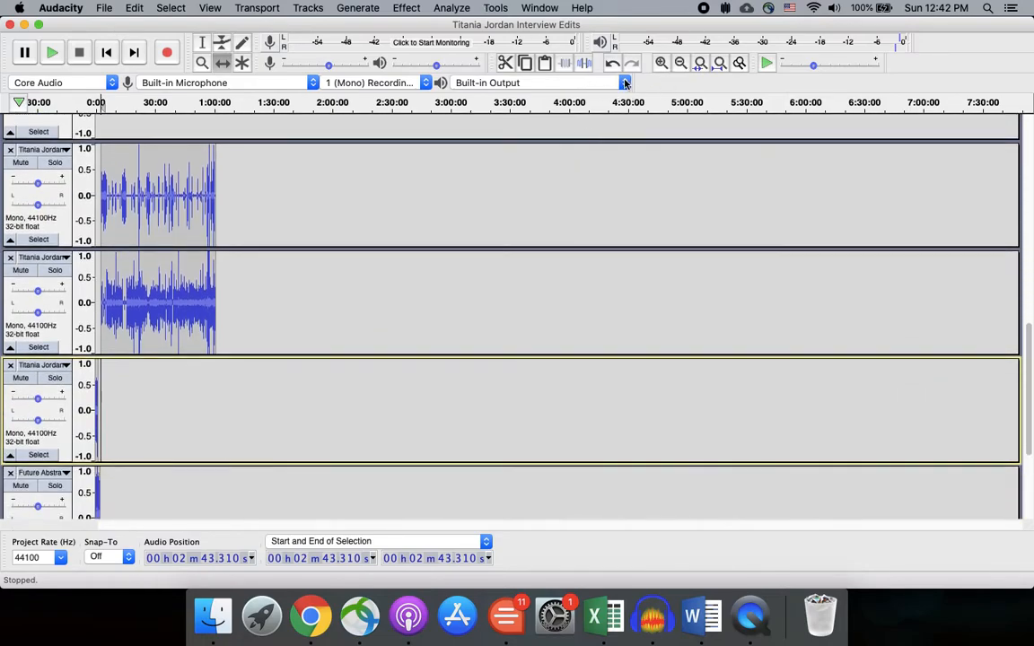
left_click_drag(96, 403, 217, 397)
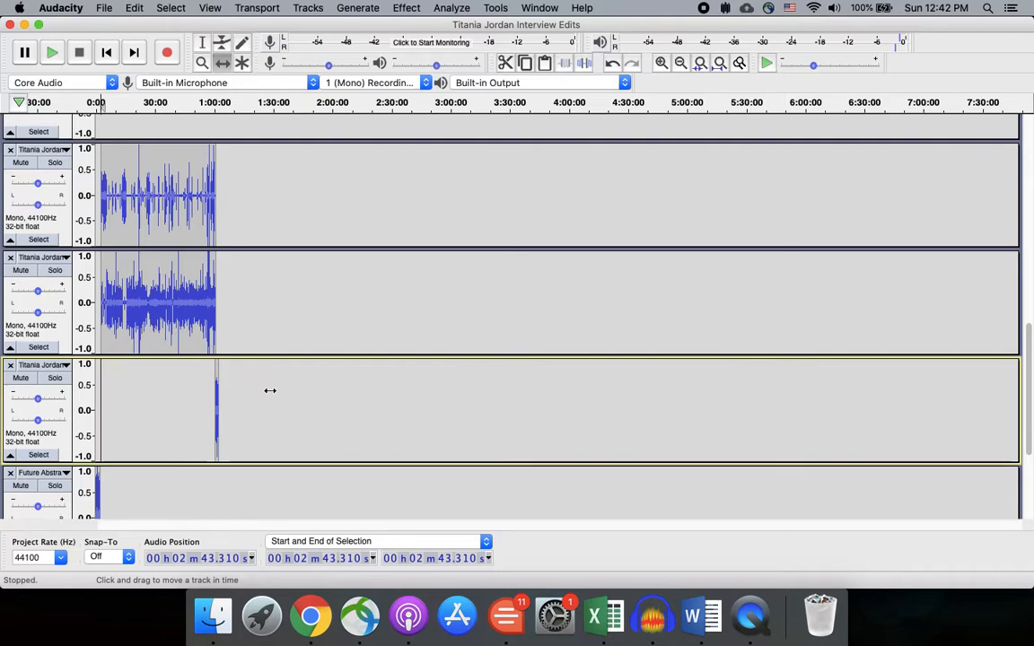
Shift the closing music clip to start at about 1:00:20 so it overlaps the interview's ending and the outro.
scroll(269, 391, "down", 3)
left_click_drag(96, 419, 212, 416)
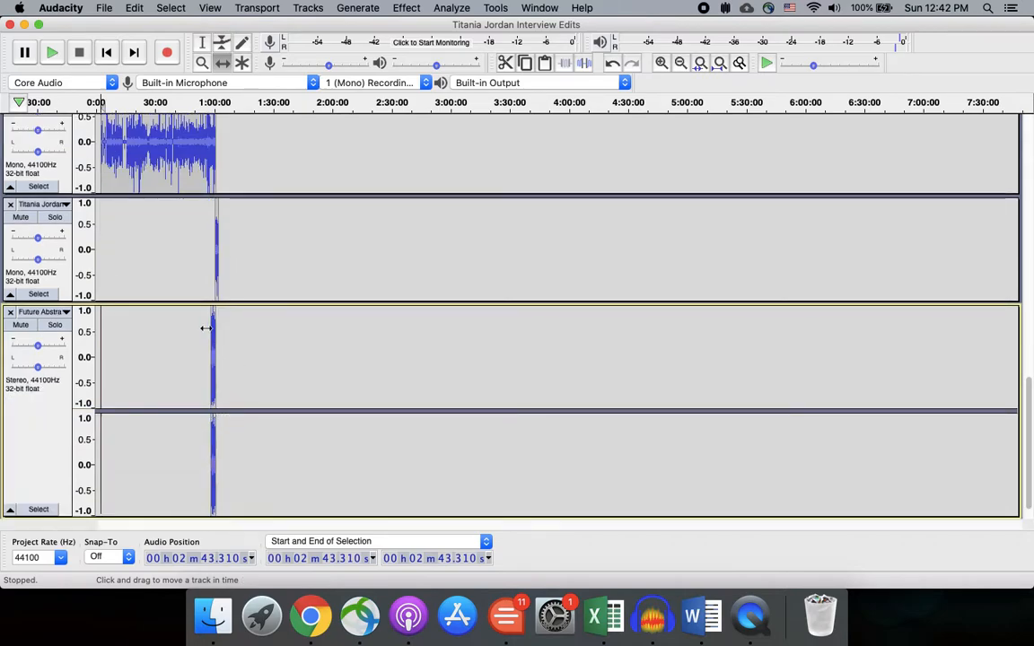
left_click(203, 43)
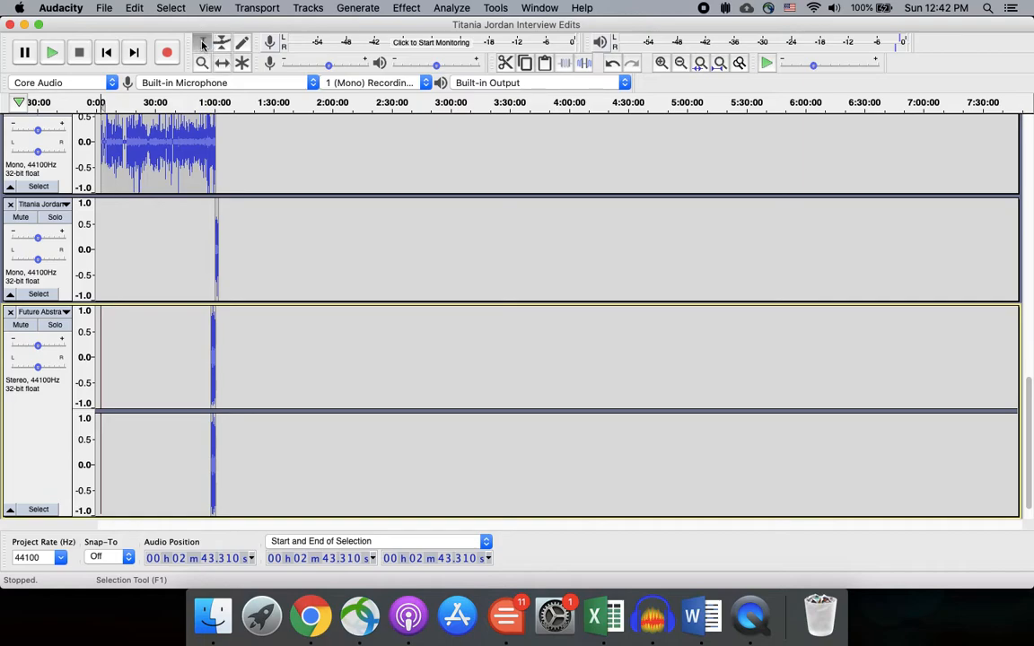
scroll(530, 209, "up", 3)
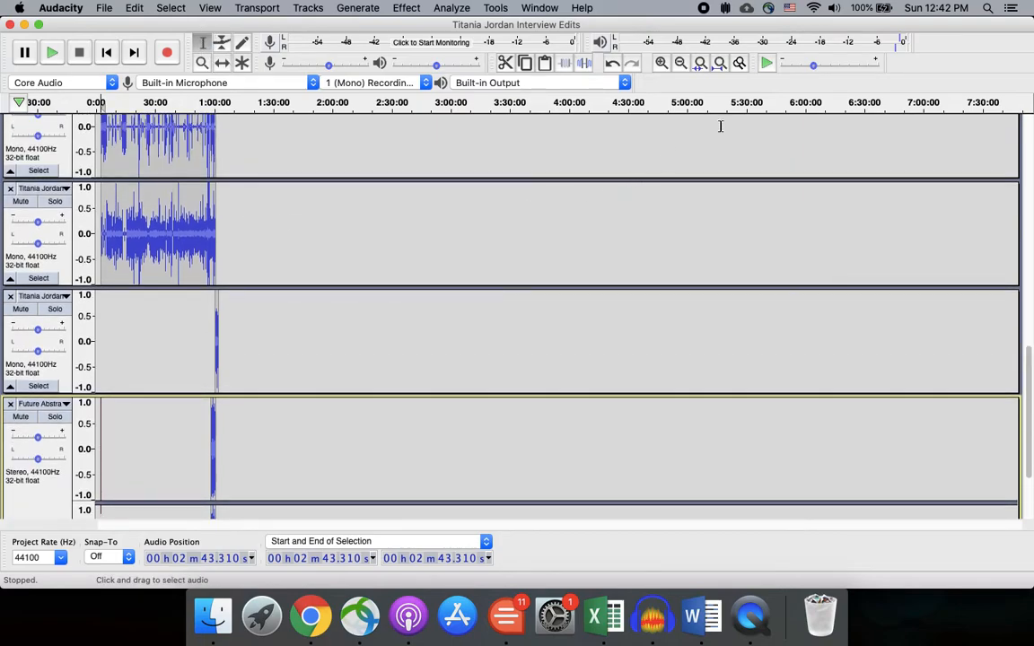
left_click(661, 63)
left_click(662, 63)
left_click(662, 63)
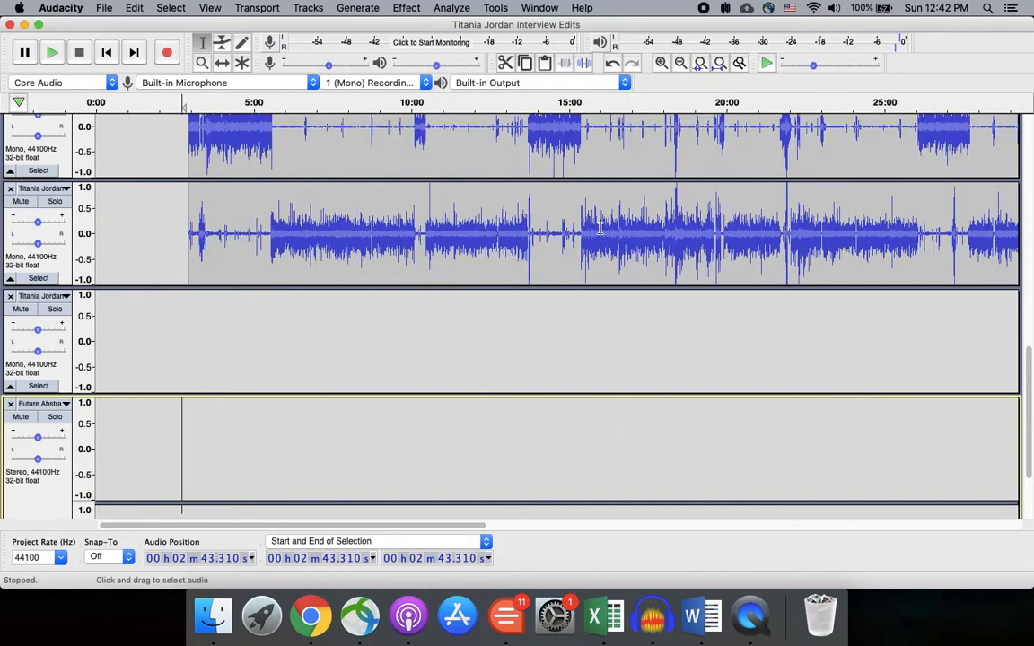
scroll(600, 226, "right", 10)
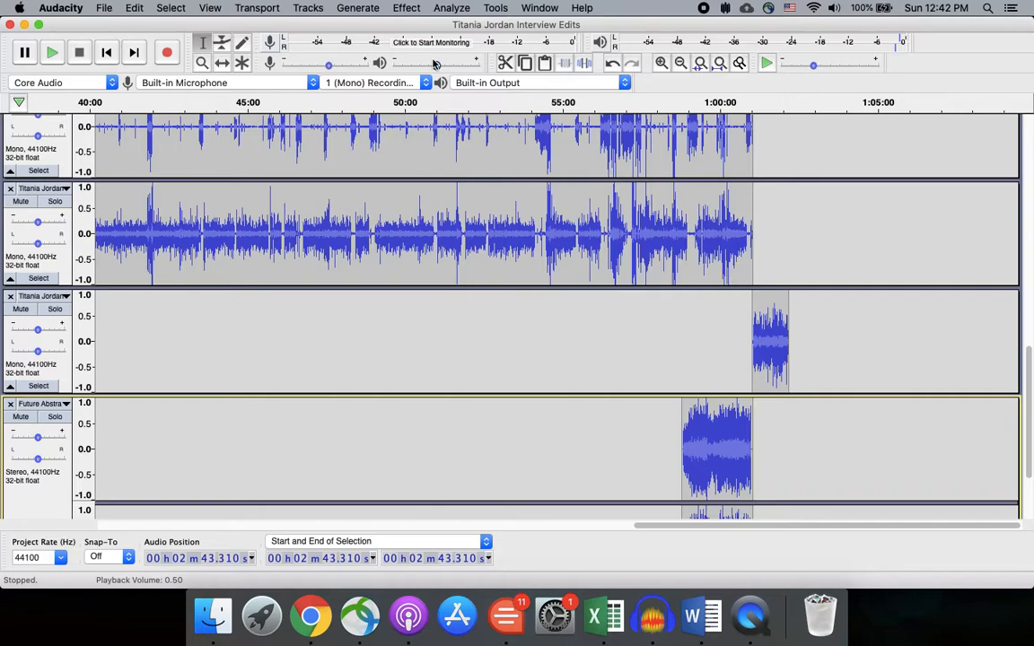
left_click(222, 63)
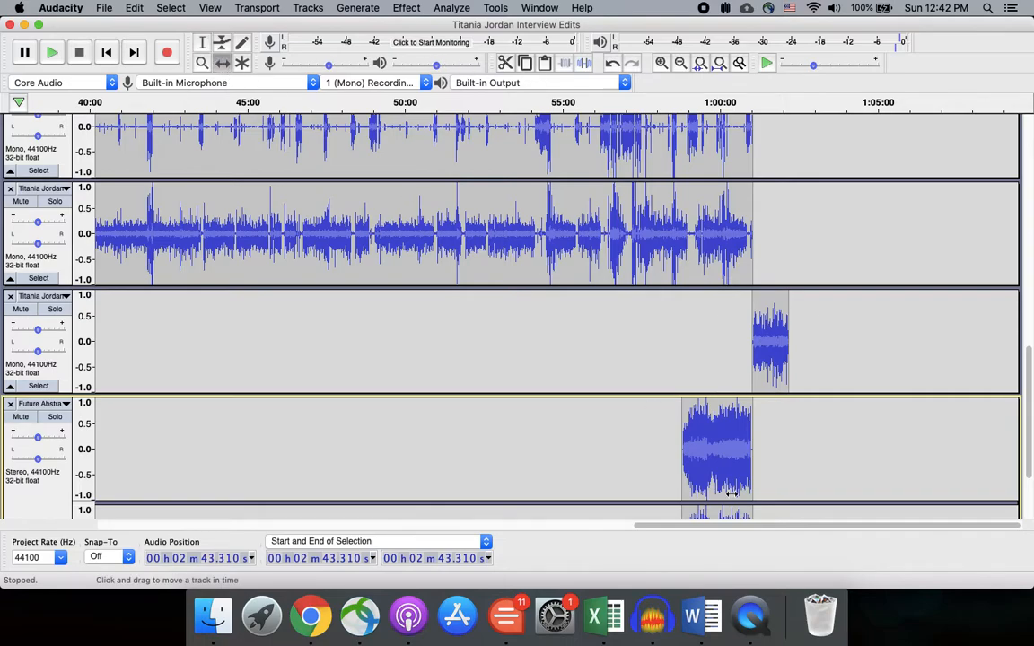
left_click_drag(707, 470, 754, 468)
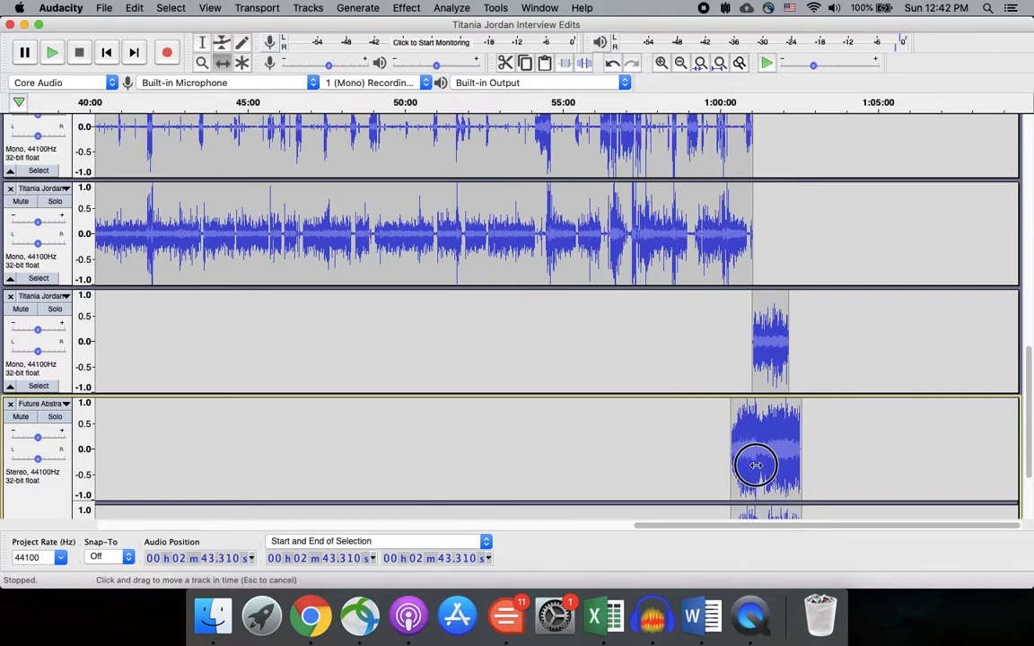
scroll(792, 365, "down", 3)
scroll(792, 364, "up", 5)
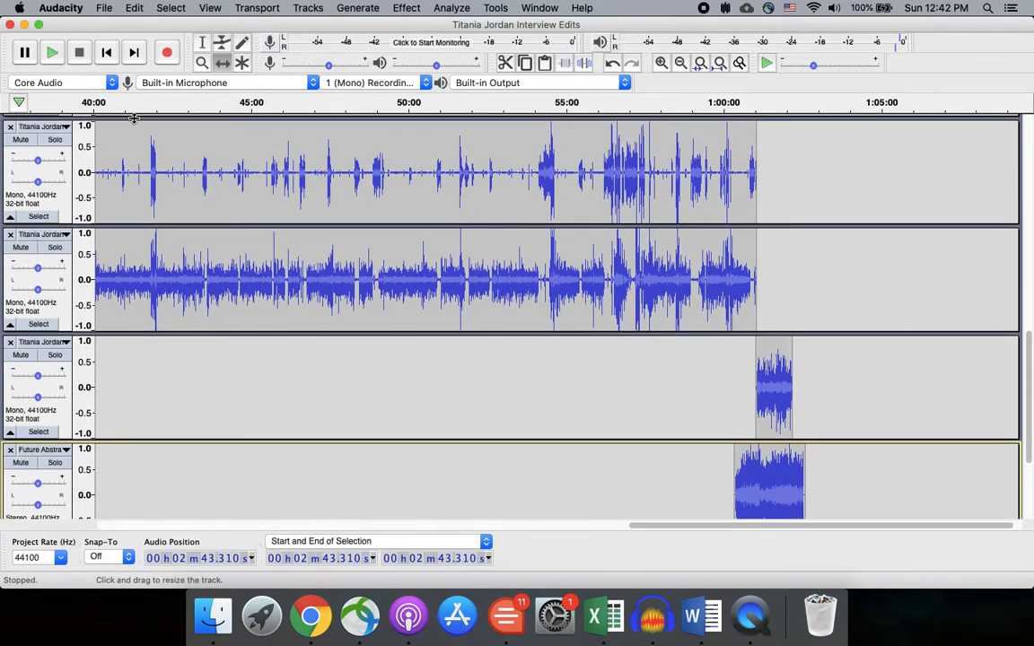
Play from 1:00:47.479 to about 1:00:52 to check the closing music against the end of the interview.
left_click(202, 42)
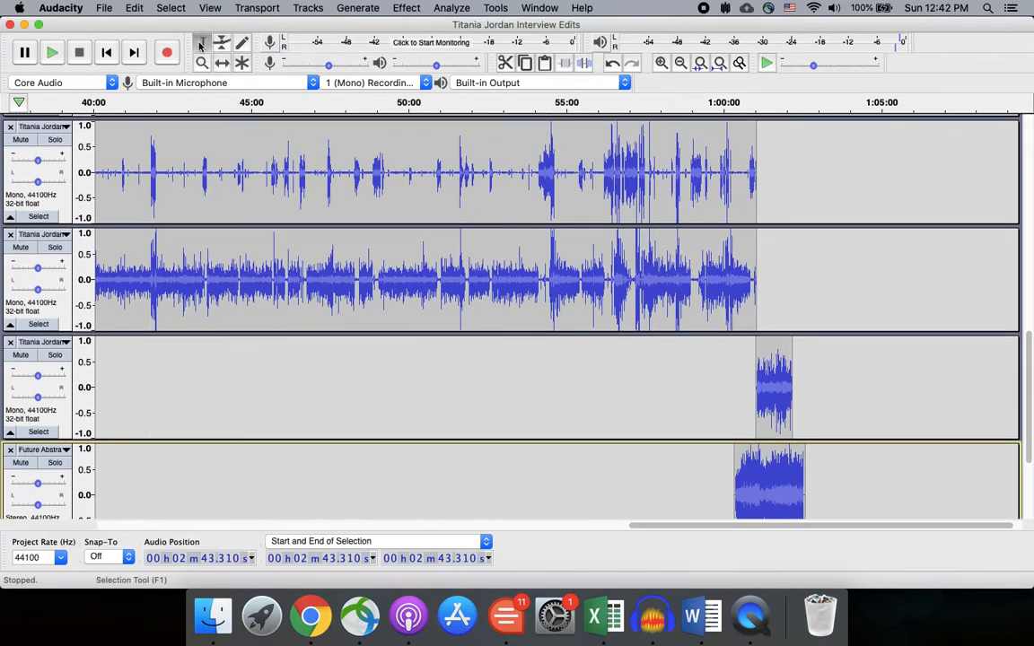
left_click(745, 194)
key("space")
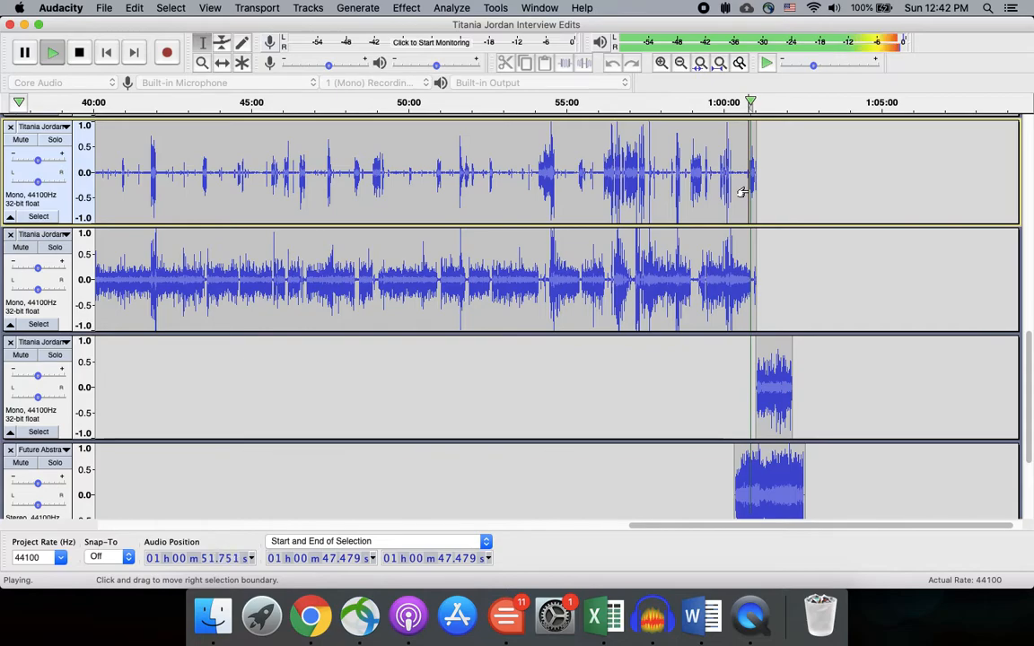
key("space")
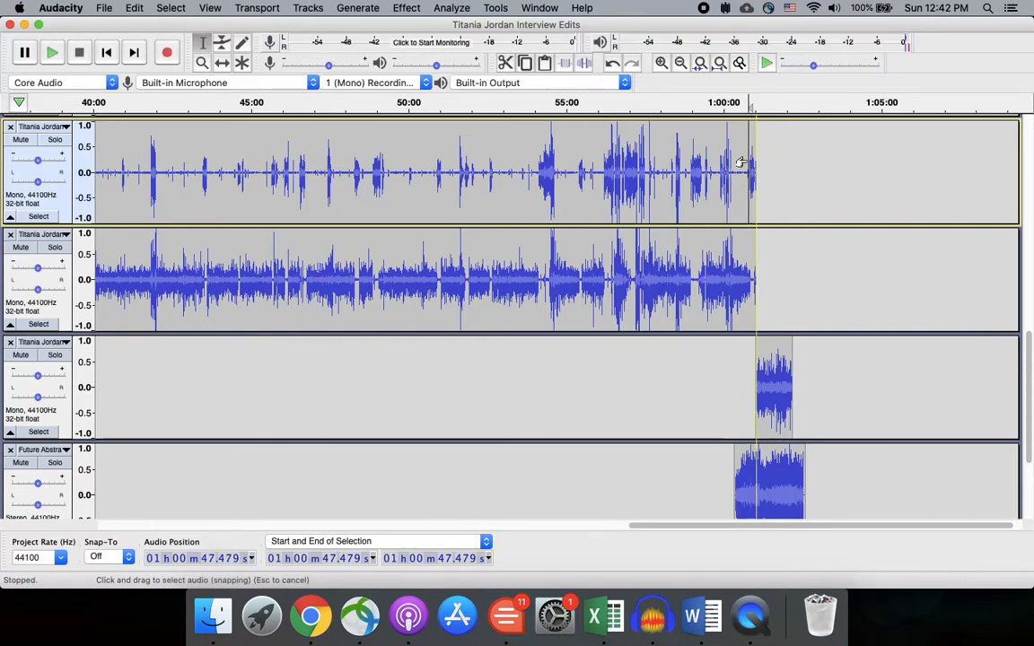
Play from 1:00:50.981 in the first interview track to check its closing remarks over the music.
left_click(662, 63)
left_click(662, 63)
left_click(661, 63)
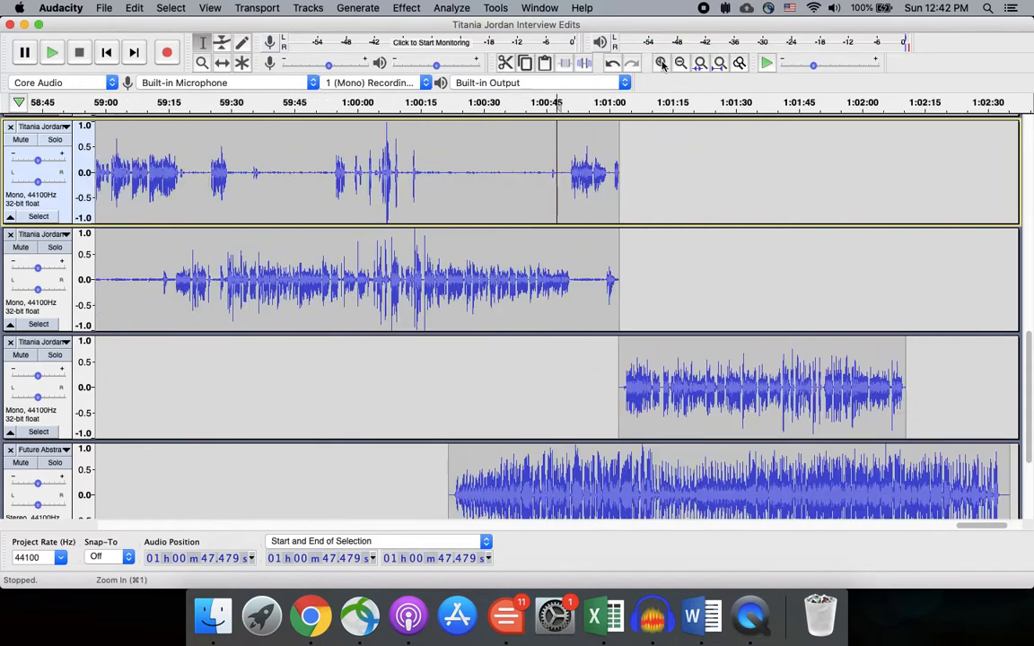
left_click(662, 63)
left_click(662, 63)
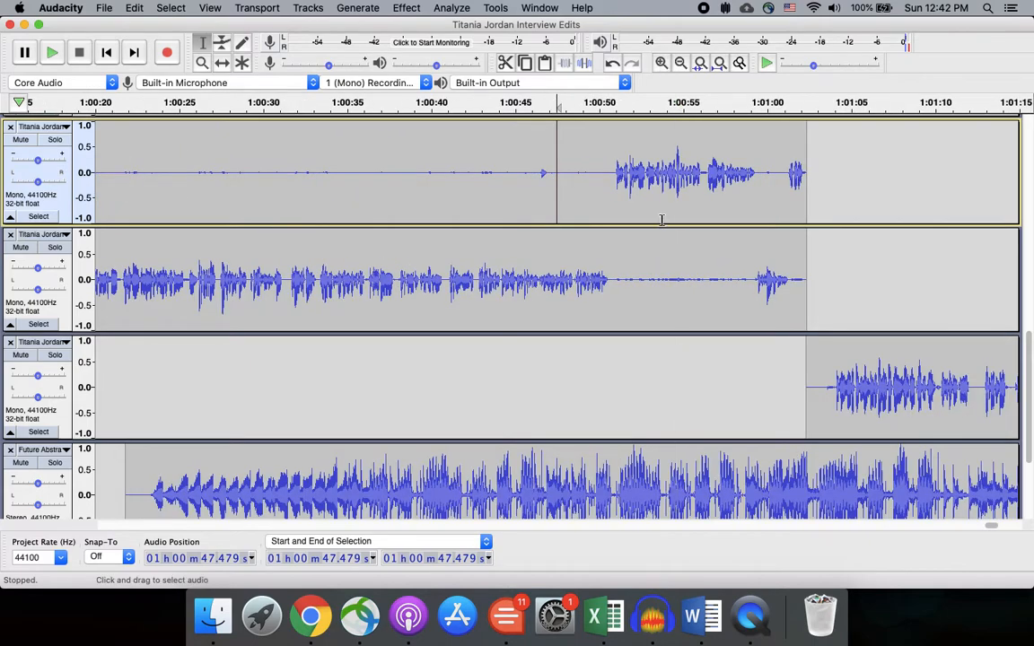
left_click(615, 173)
key("space")
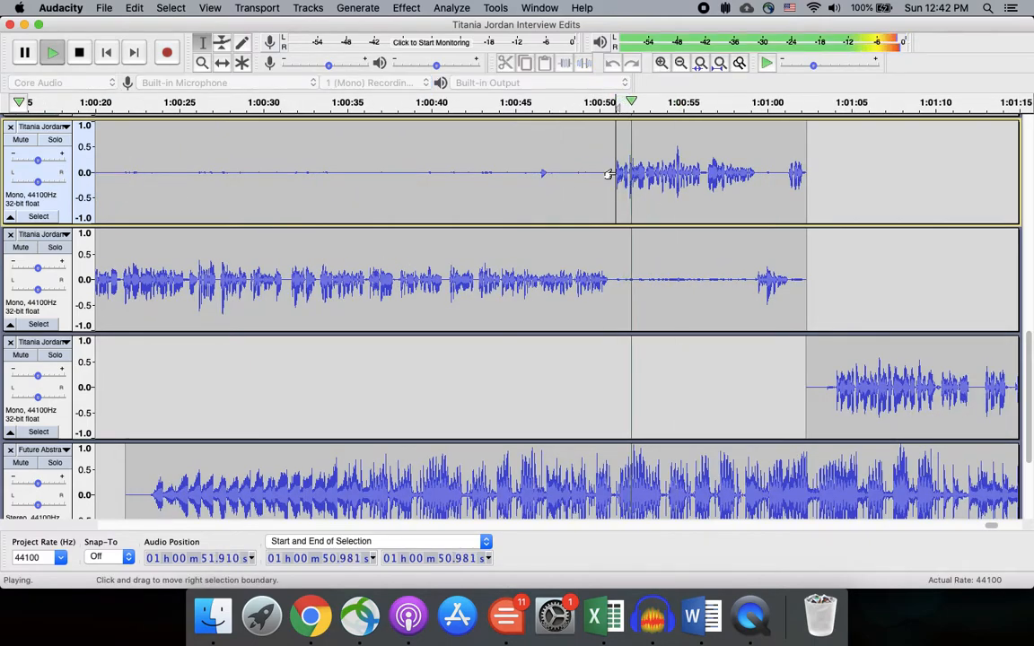
key("space")
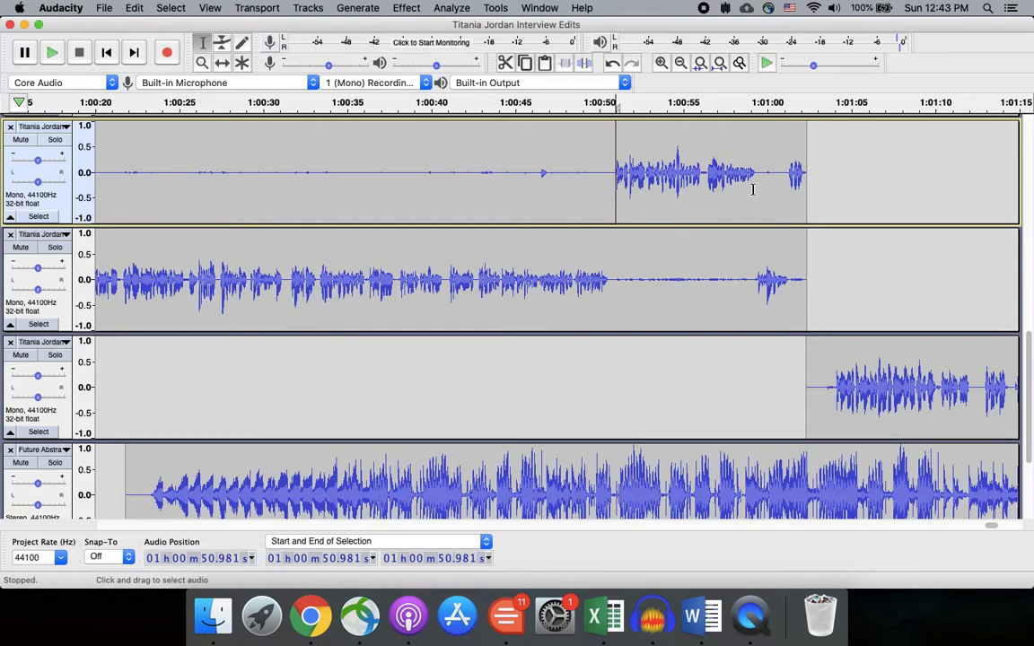
Shift the closing music clip to start at about 1:00:49.6 and delete its silent lead-in up to 1:00:50.639.
left_click(223, 64)
left_click_drag(468, 485, 934, 464)
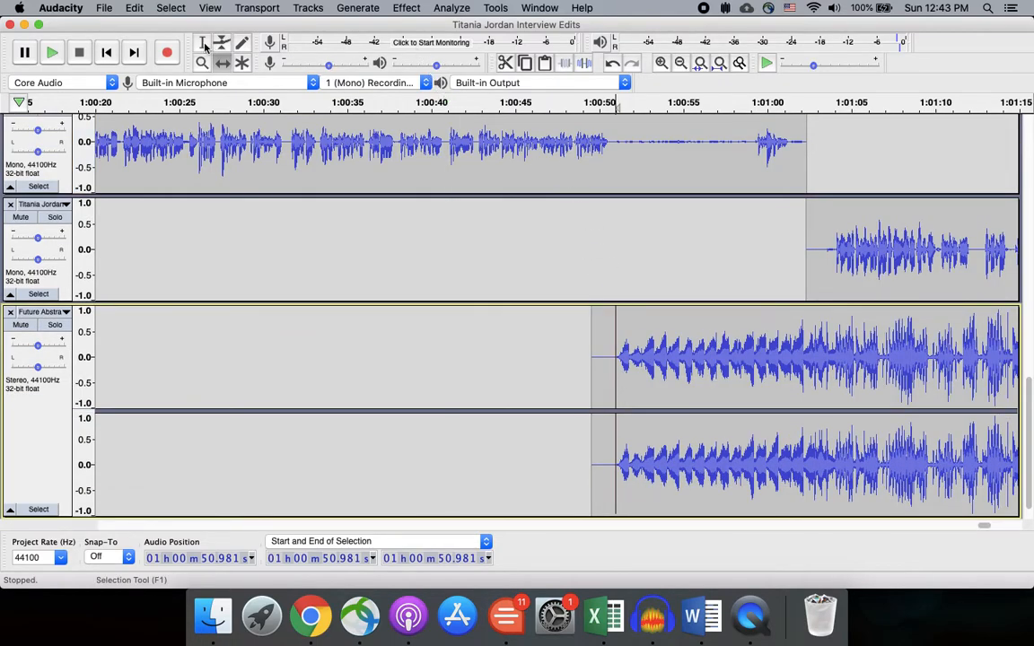
left_click_drag(611, 369, 595, 373)
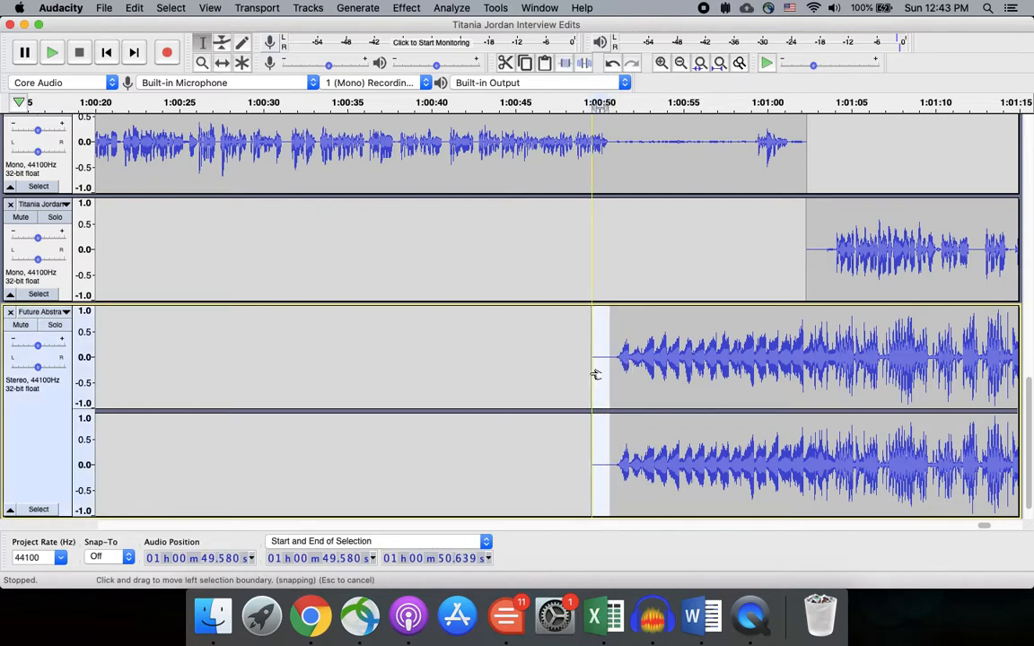
key("Delete")
scroll(696, 386, "up", 2)
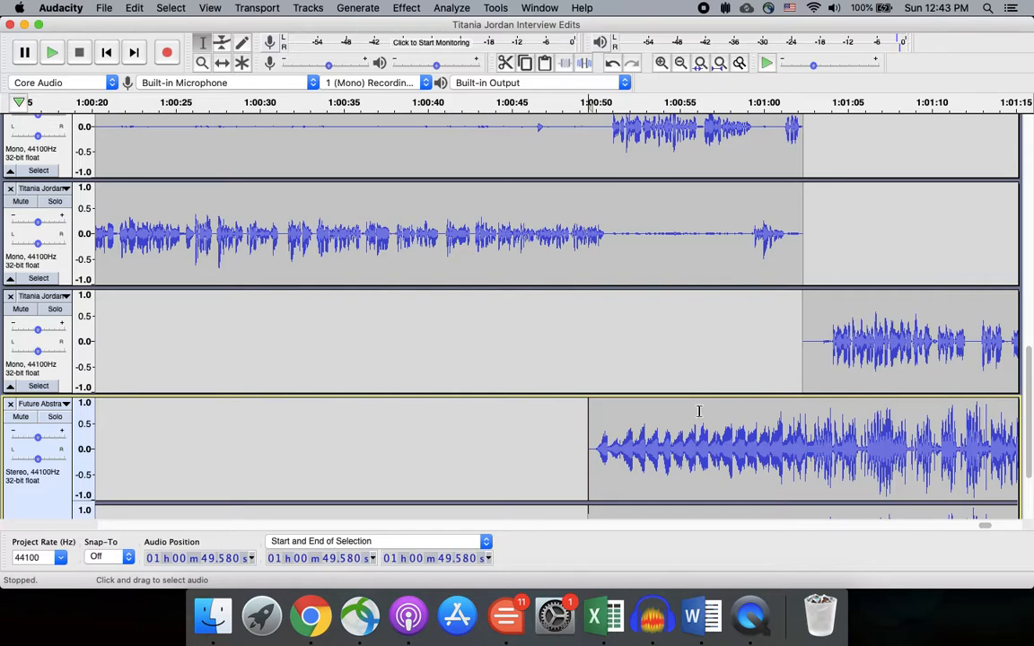
Shift the trimmed closing music clip slightly later so it starts at about 1:00:50.5, where the second interview track's long passage ends.
left_click(224, 63)
left_click_drag(650, 479, 663, 473)
scroll(661, 471, "down", 2)
scroll(662, 471, "up", 3)
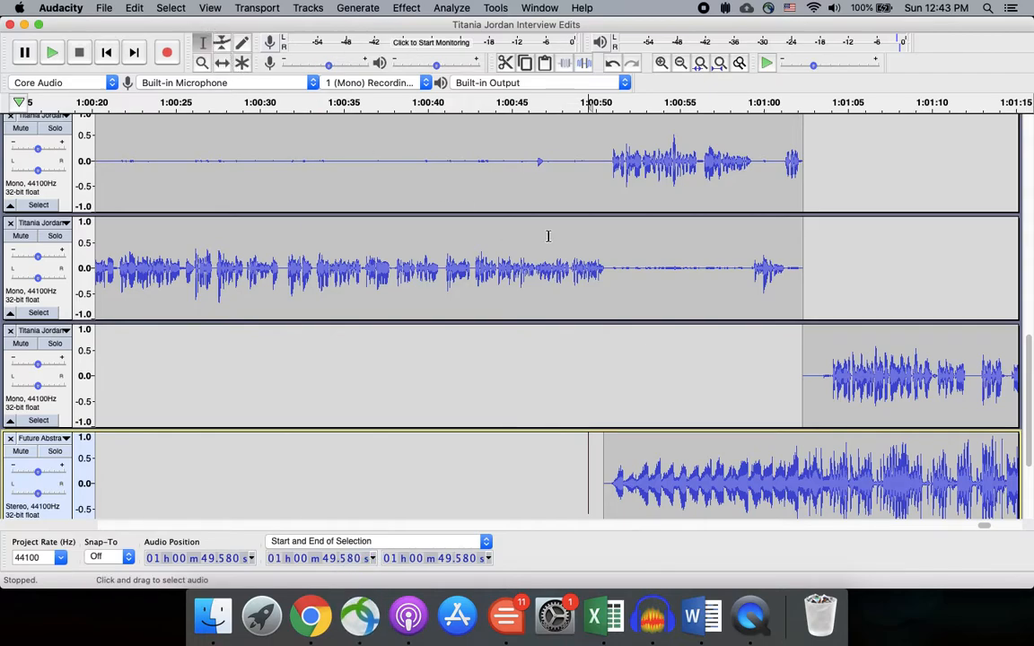
Play from 1:00:50.519 to check how the closing music comes in under the interview's closing remarks.
left_click(606, 218)
key("space")
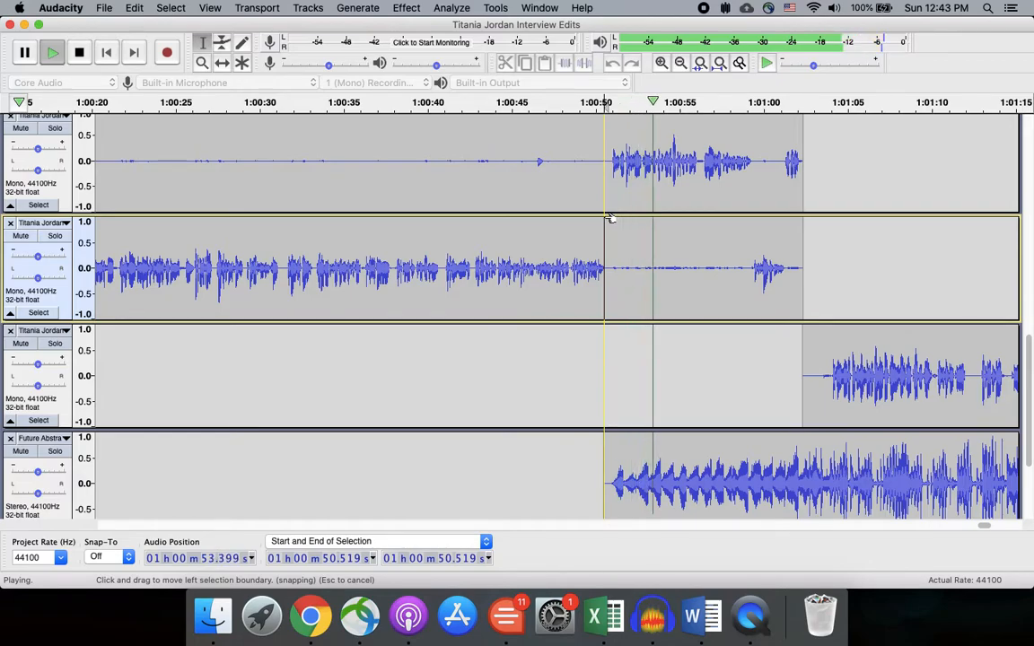
key("space")
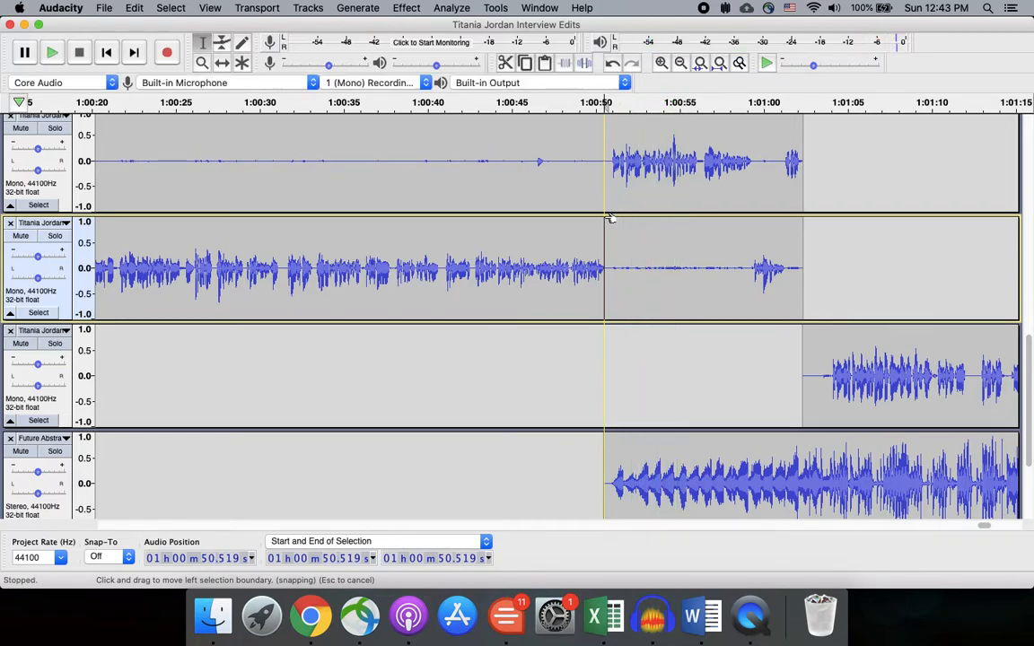
Add envelope points at the start of the closing music and lower its volume to about one third under the speech.
left_click(224, 45)
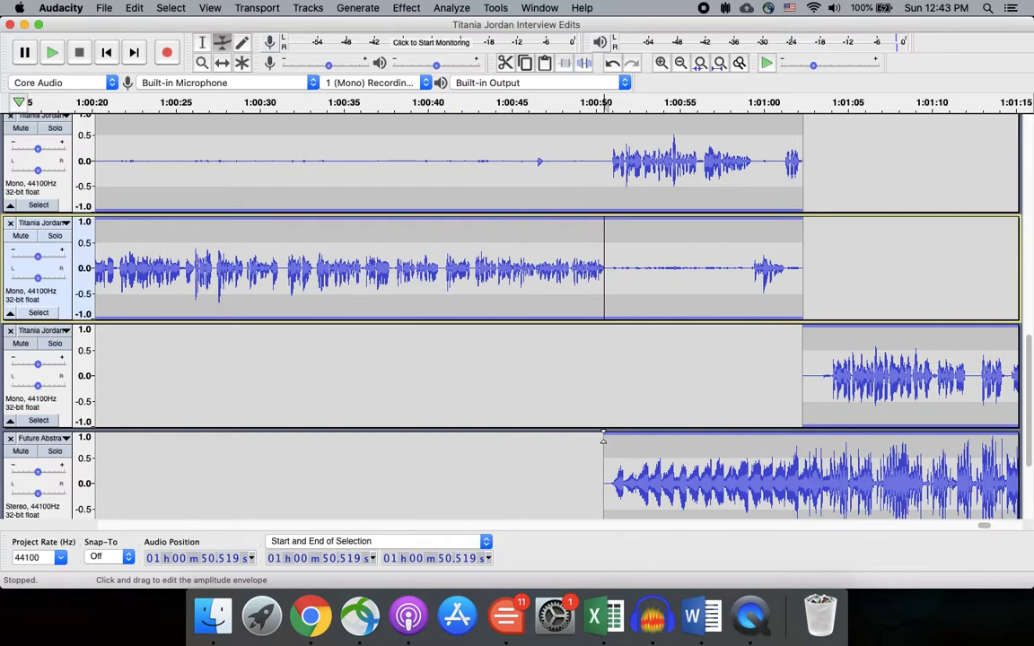
left_click(604, 438)
left_click(606, 309)
left_click(614, 309)
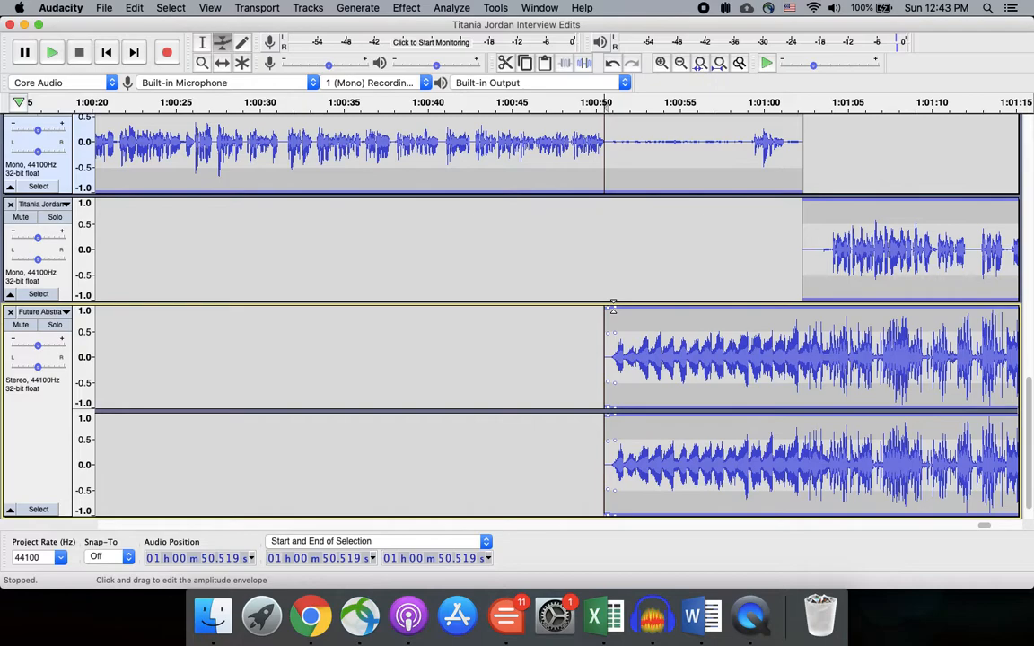
left_click_drag(613, 309, 619, 341)
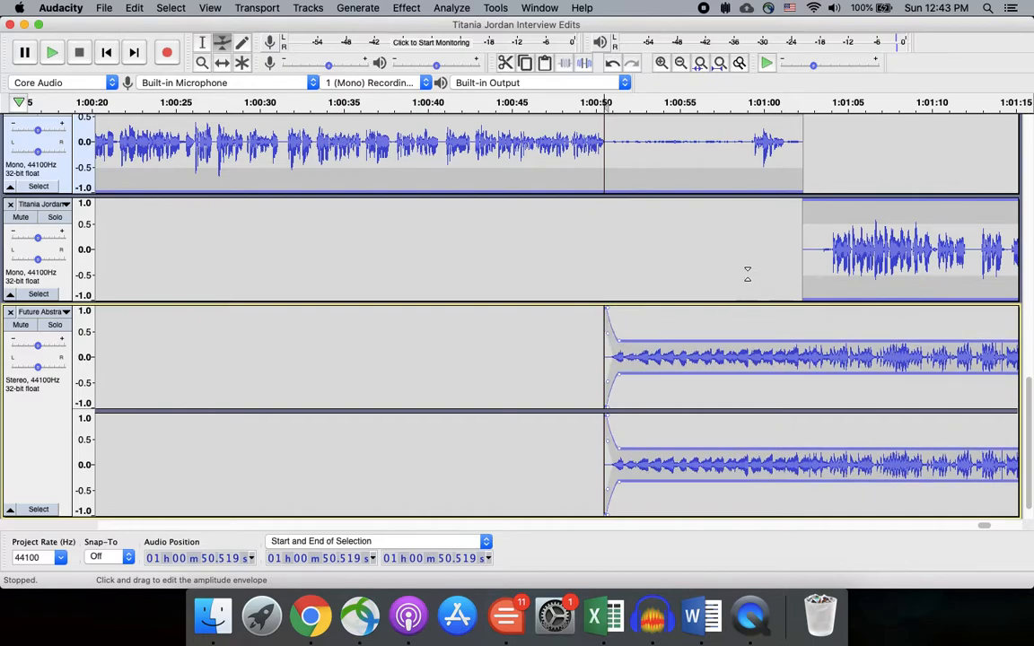
Delete the silence at the start of the outro speech clip, from 1:01:02.321 to 1:01:04.006.
left_click(203, 45)
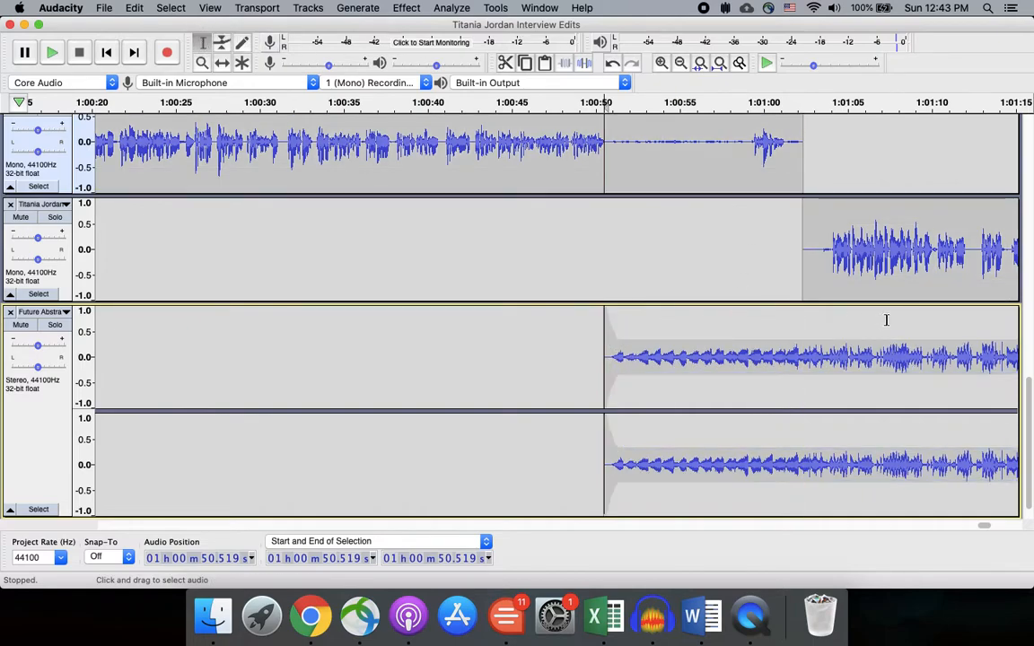
left_click_drag(832, 254, 804, 257)
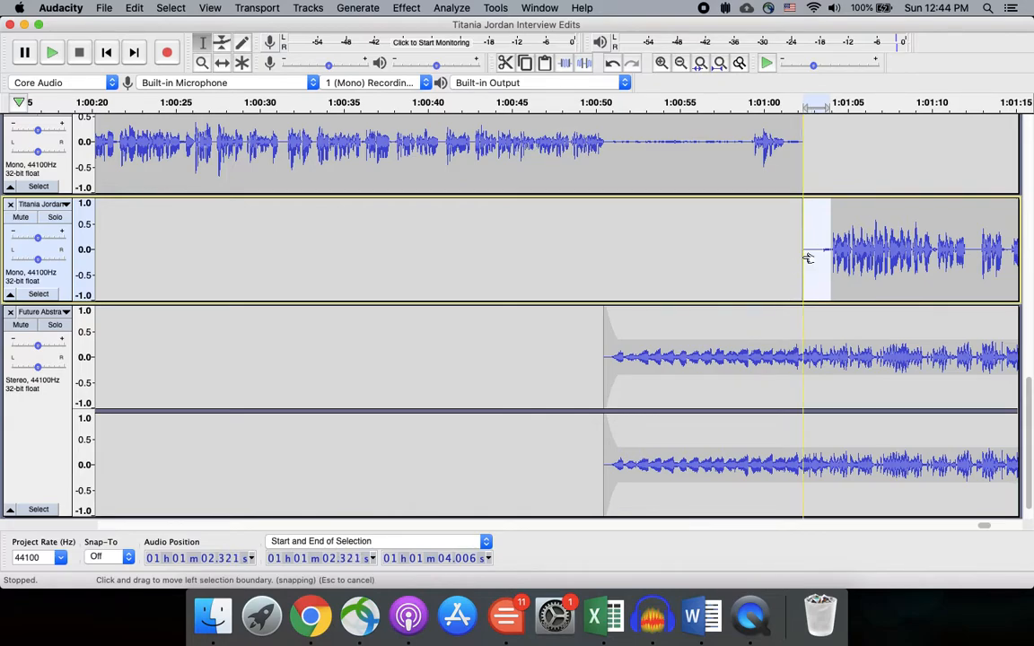
key("Delete")
Check where the outro speech ends, and play from 1:00:58.326 to hear the transition from the interview into the outro.
scroll(853, 260, "right", 5)
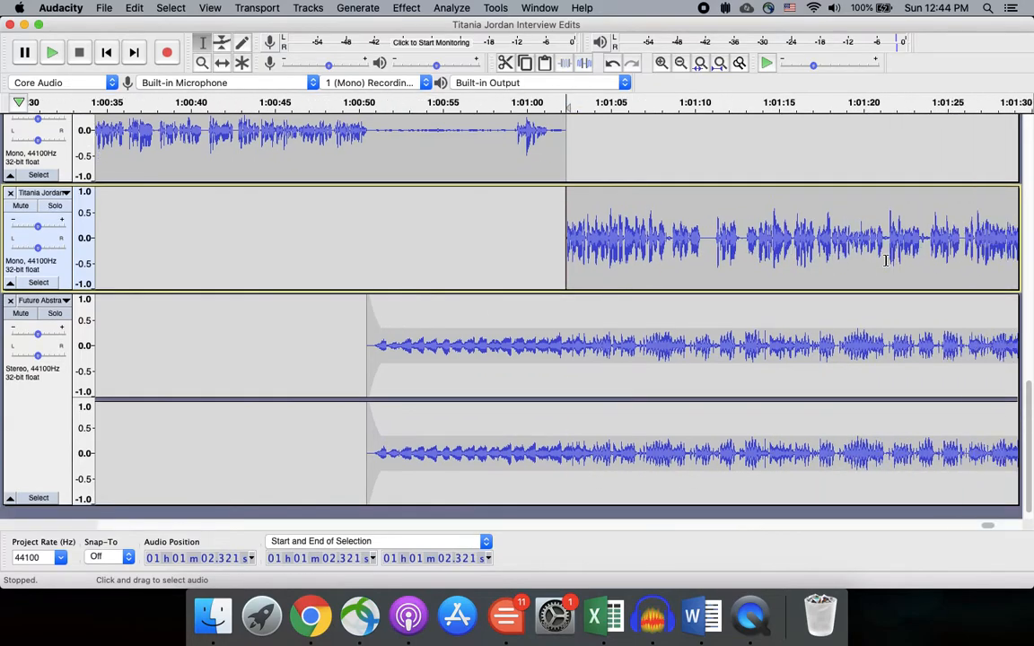
scroll(885, 261, "right", 15)
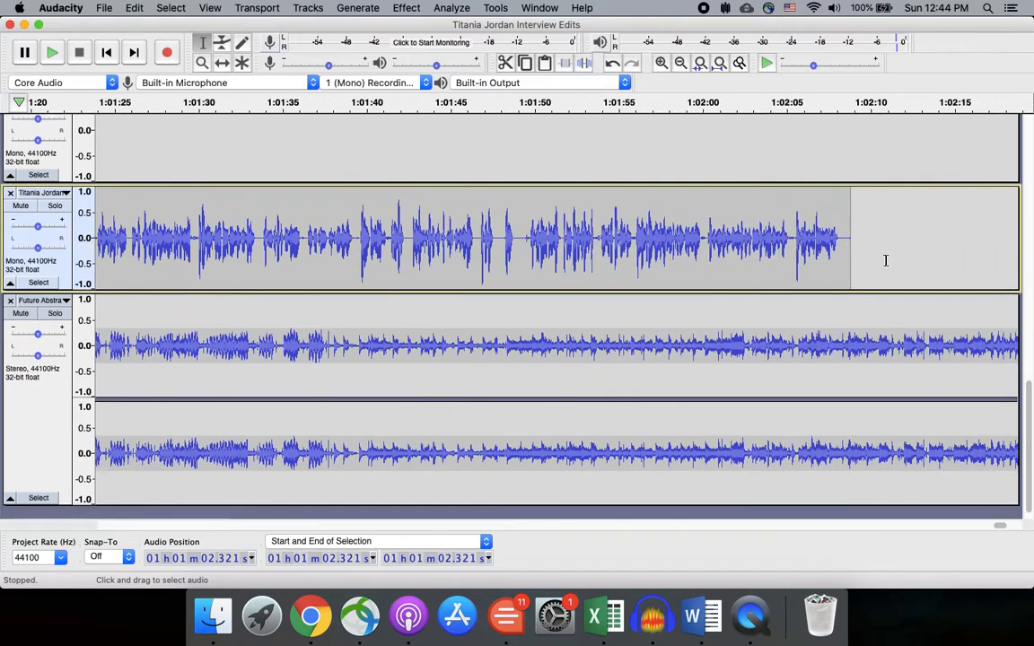
scroll(885, 260, "right", 2)
left_click(799, 239)
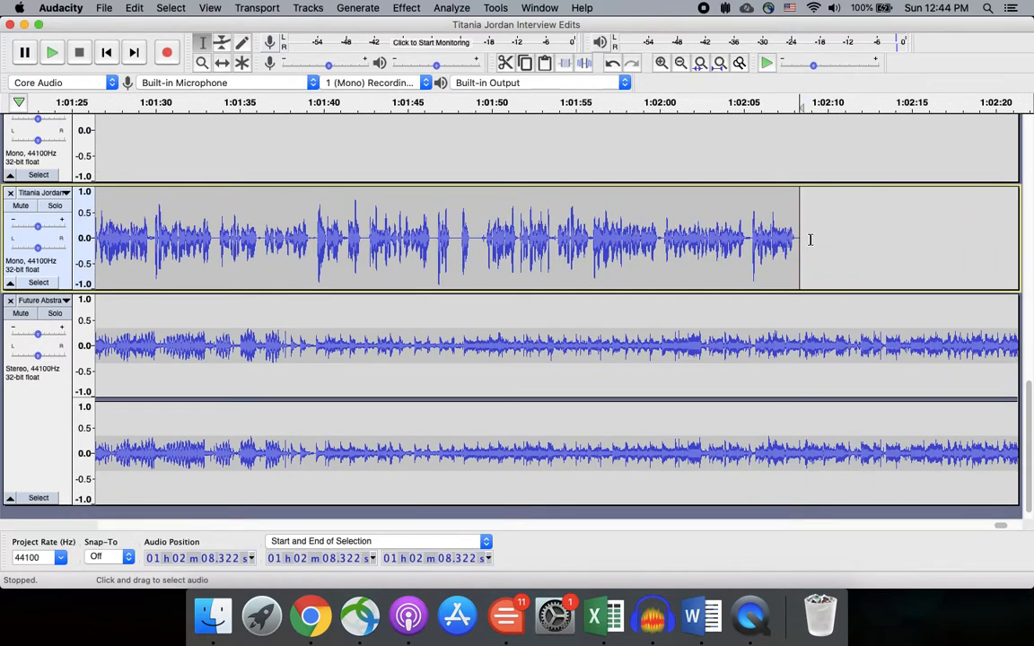
scroll(641, 289, "left", 10)
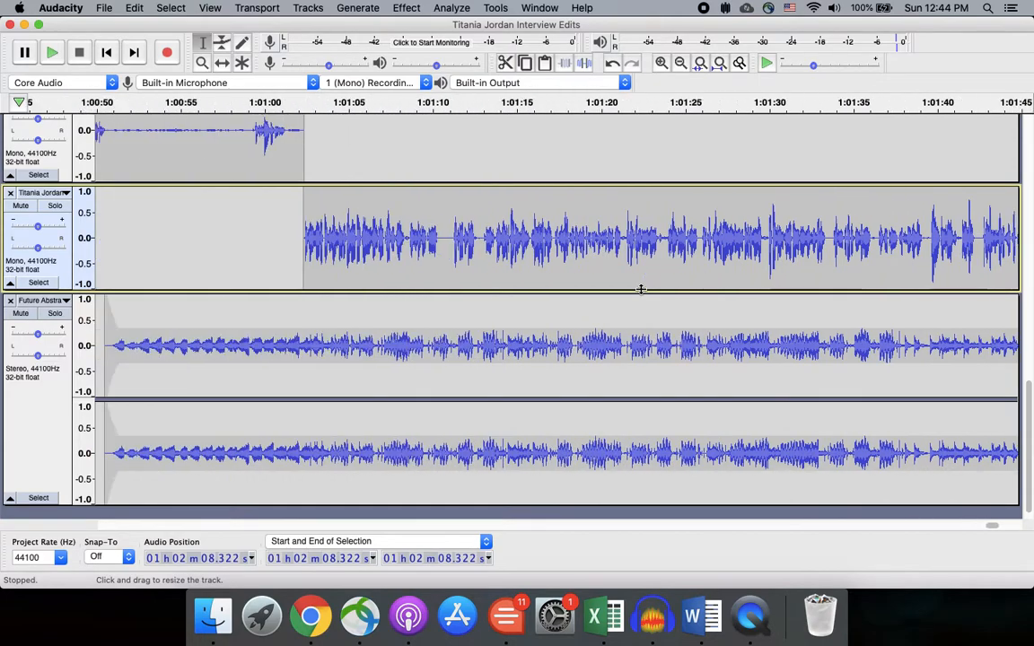
scroll(641, 289, "left", 3)
scroll(641, 289, "up", 2)
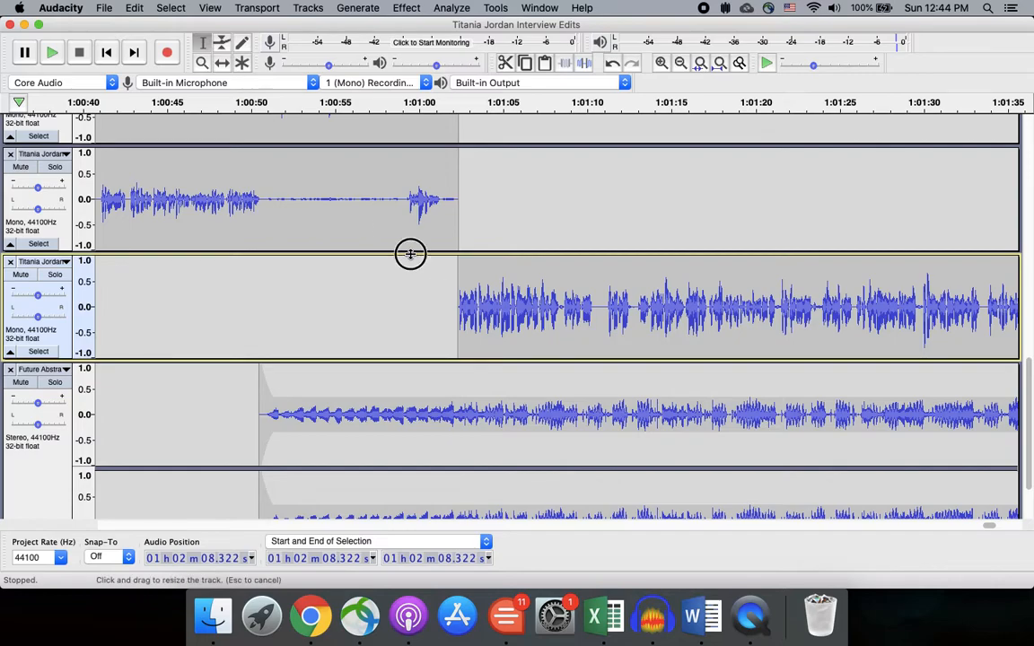
left_click(390, 235)
key("space")
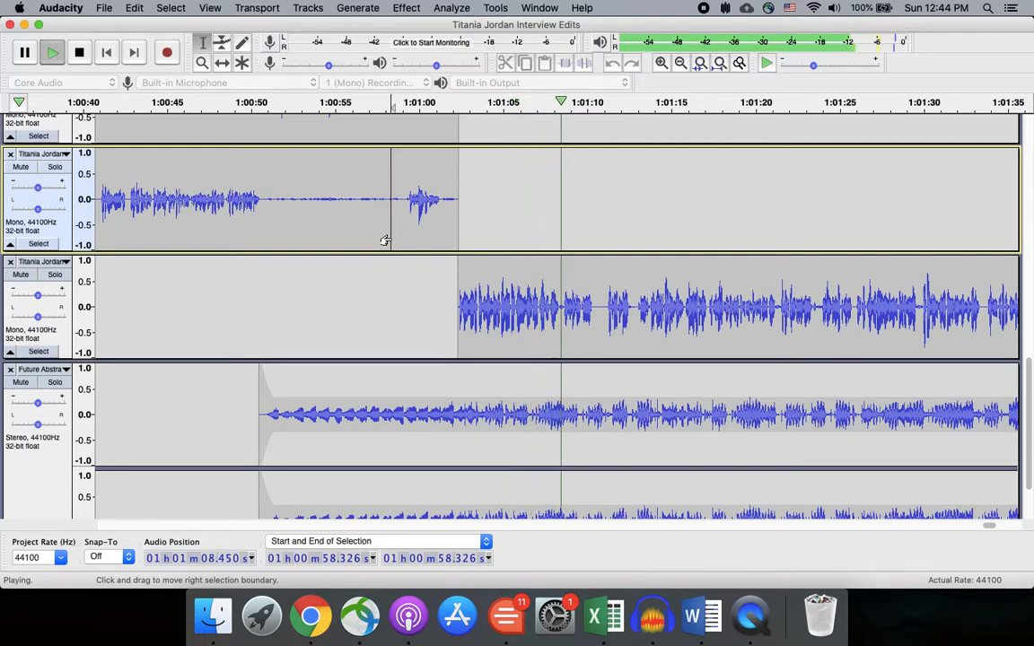
key("space")
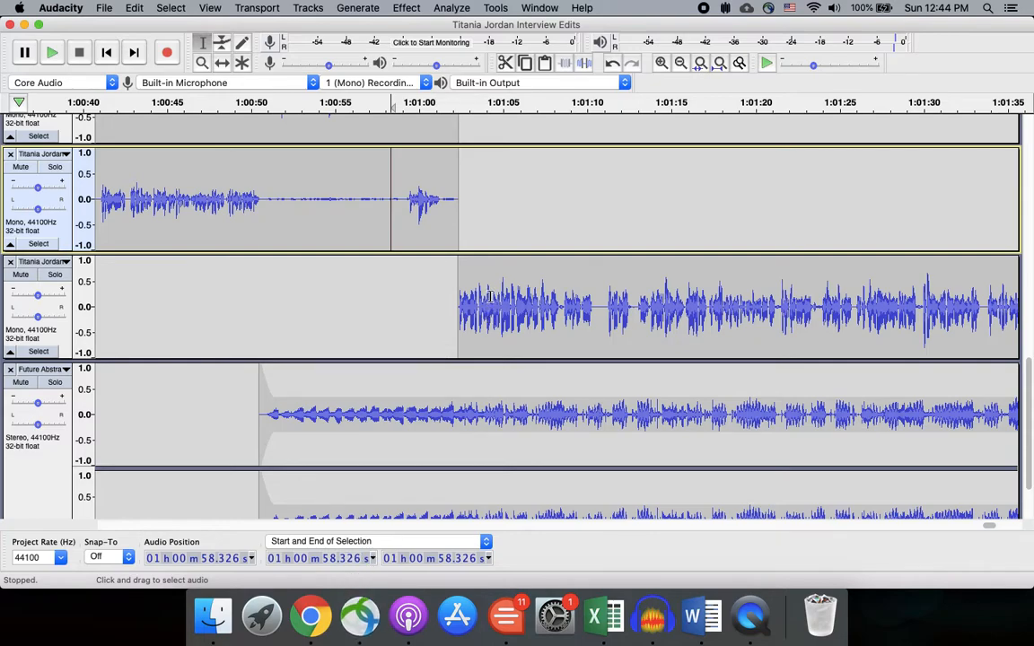
Shift the outro speech clip slightly later so it starts at about 1:01:02.6, leaving a short gap after the interview.
left_click(222, 63)
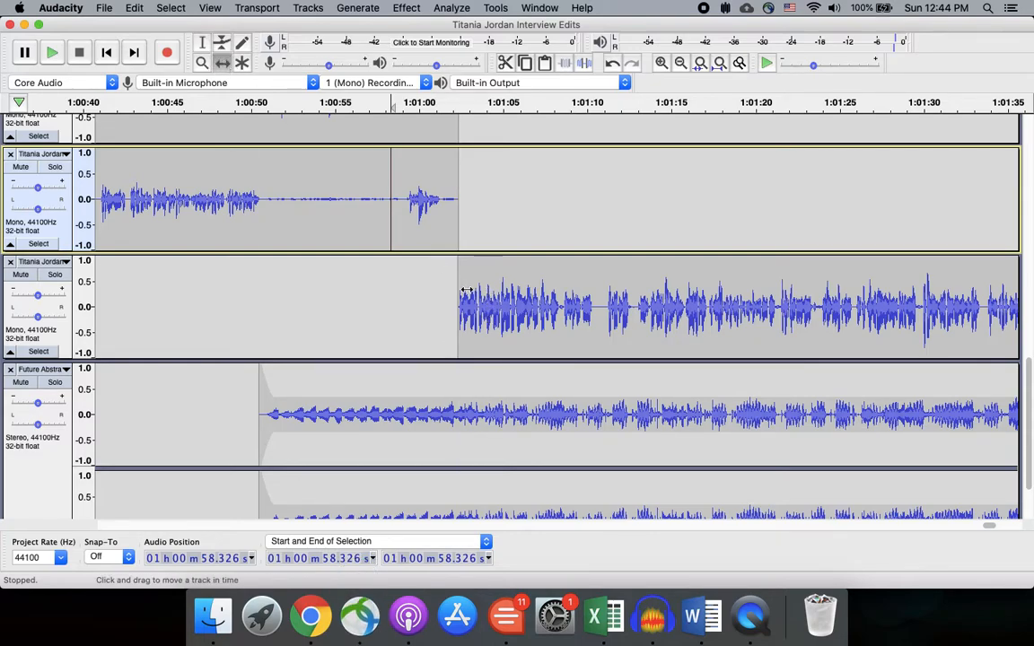
left_click_drag(469, 288, 469, 288)
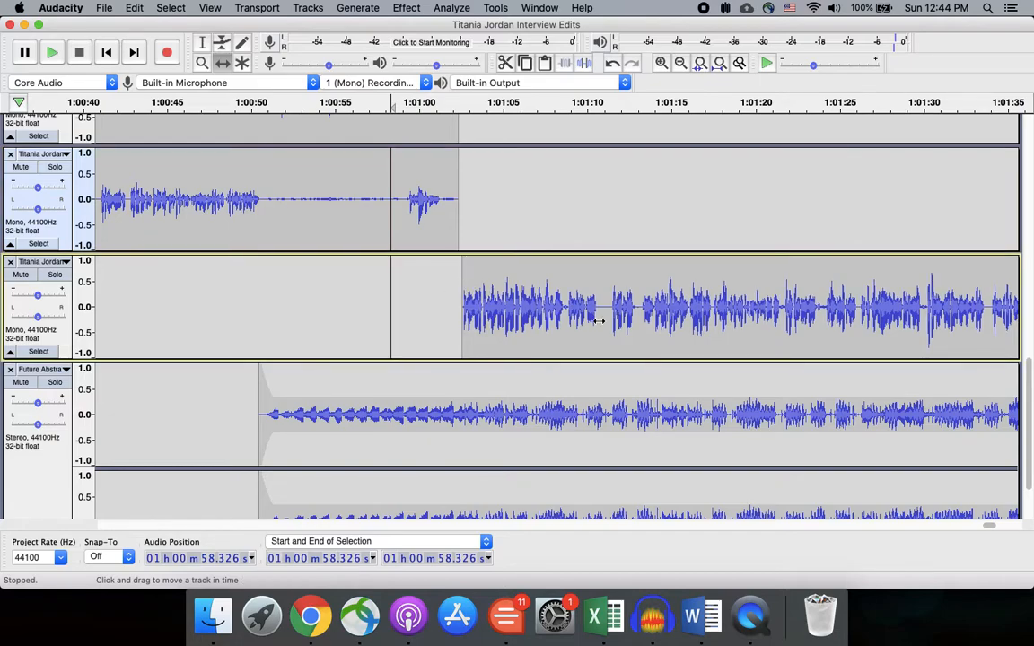
Play from 1:02:06.443 to about 1:02:08.6 to check the end of the outro speech over the music.
scroll(597, 319, "right", 5)
scroll(597, 319, "right", 20)
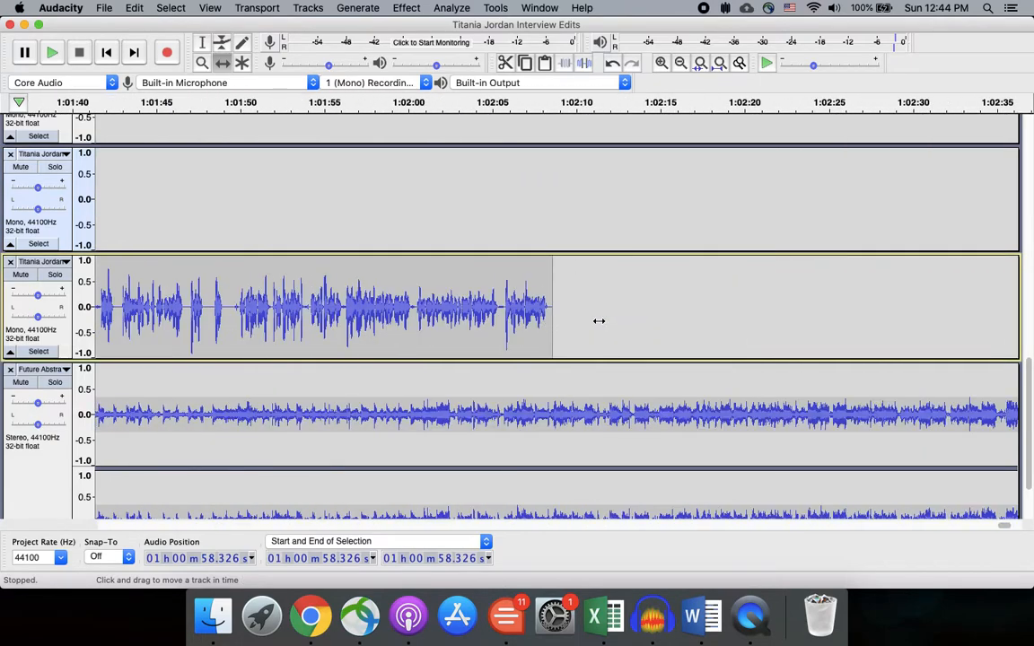
scroll(598, 321, "left", 1)
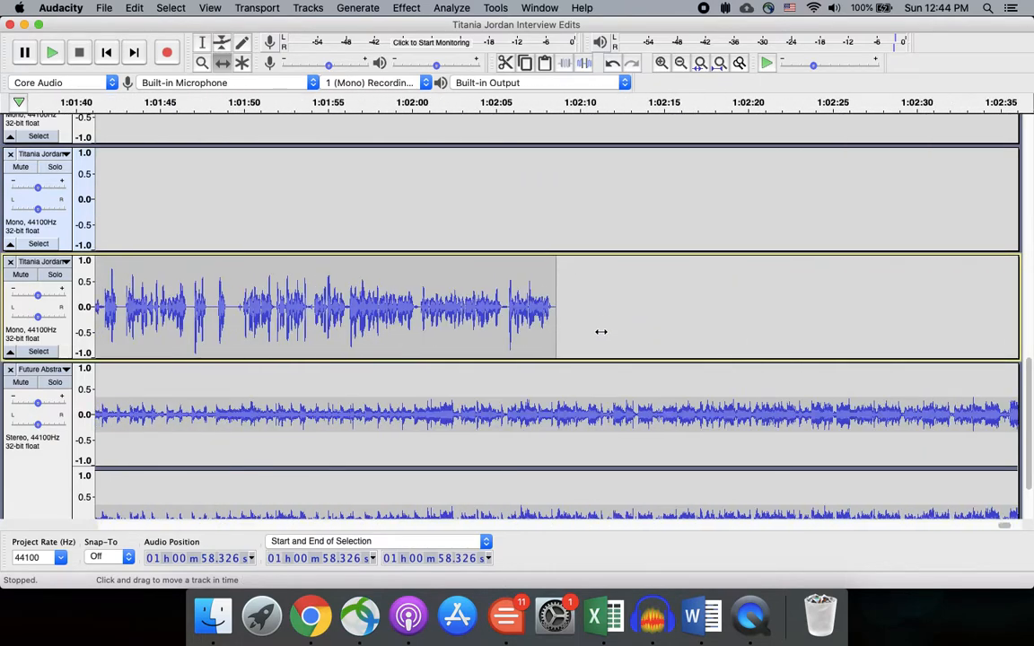
left_click(206, 44)
left_click(521, 319)
key("space")
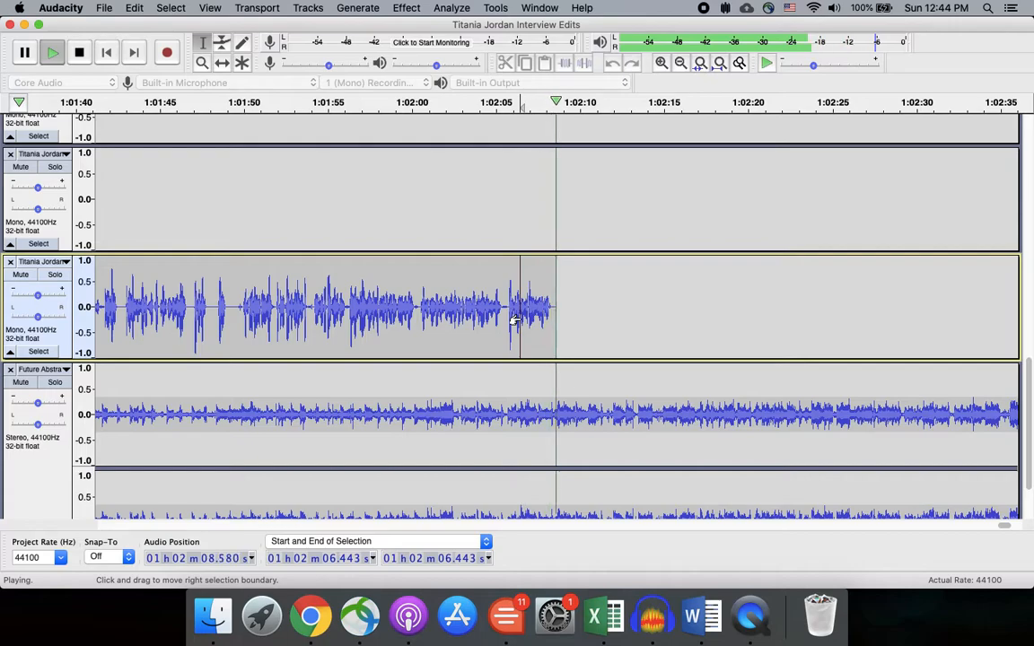
key("space")
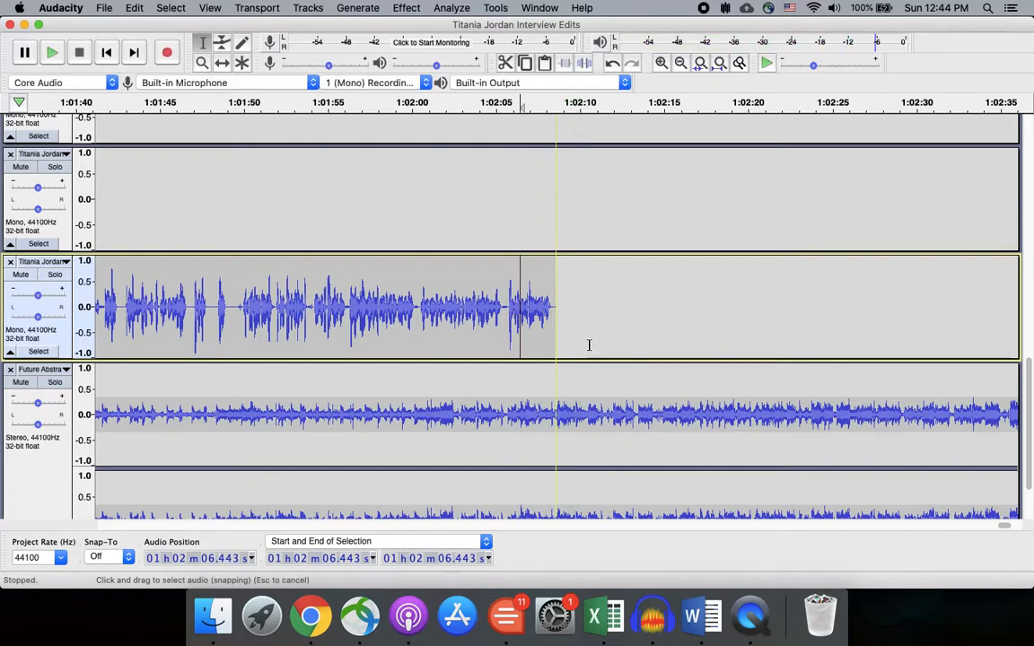
Add envelope points to the closing music where the outro speech ends and raise its volume to full by about 1:02:09.5.
left_click(222, 42)
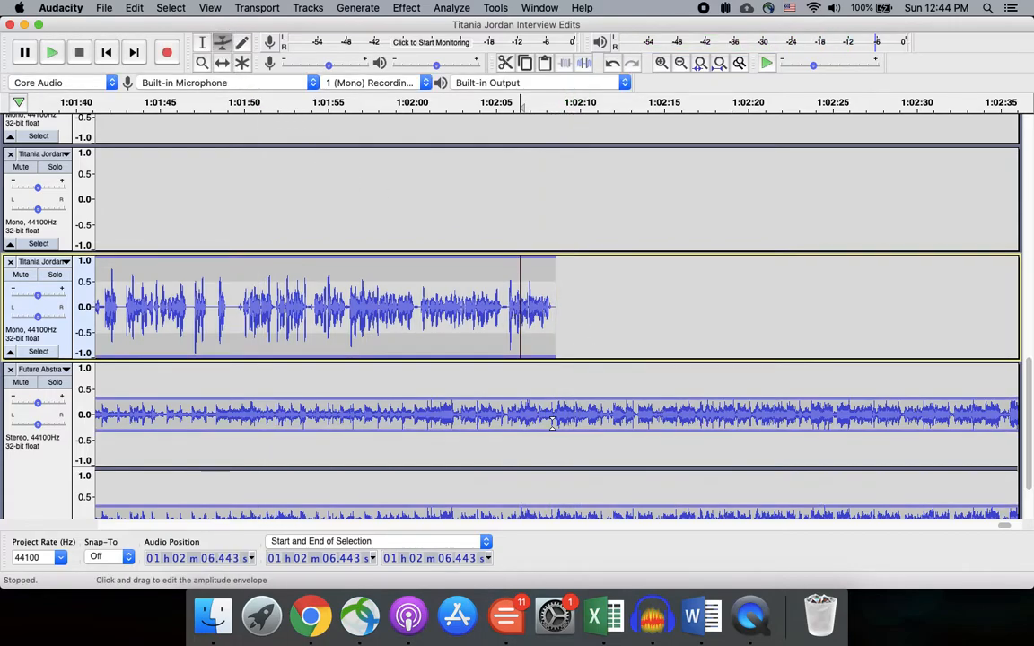
left_click(558, 397)
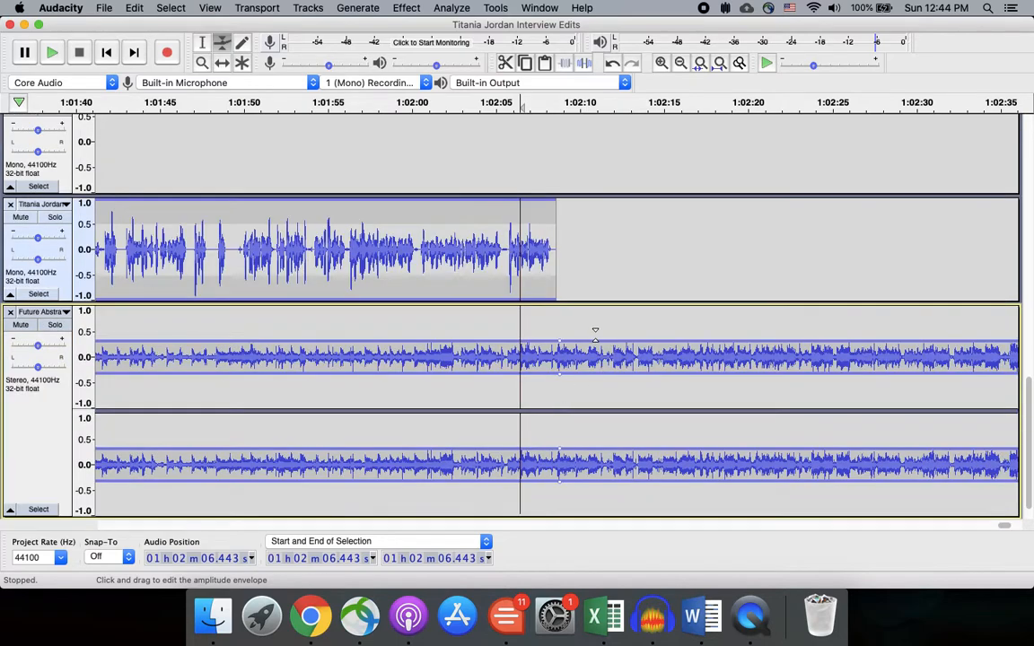
left_click(568, 339)
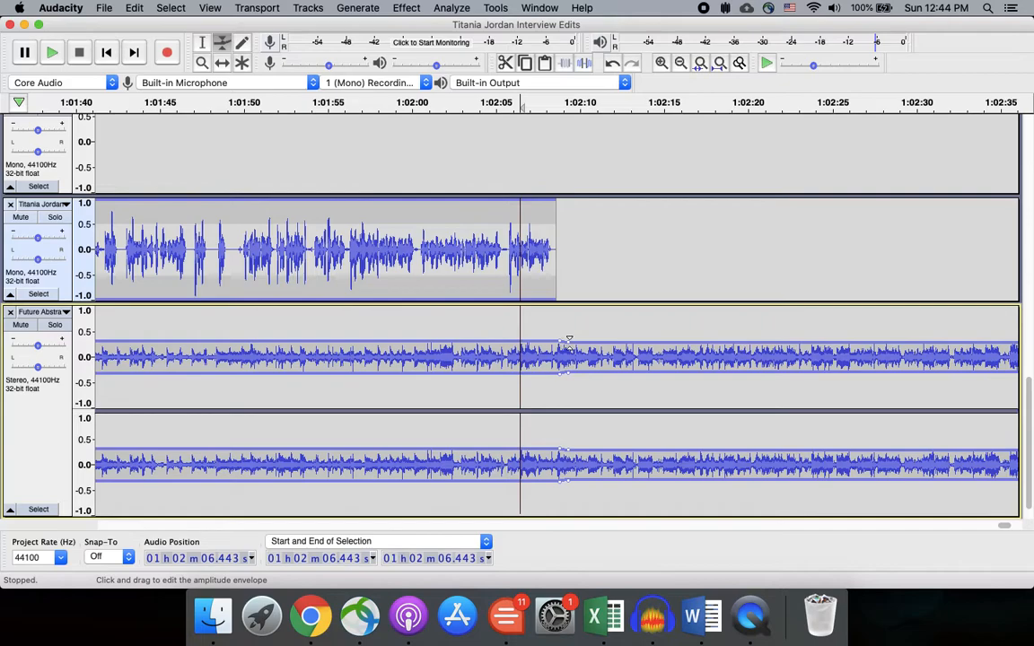
left_click_drag(567, 340, 572, 306)
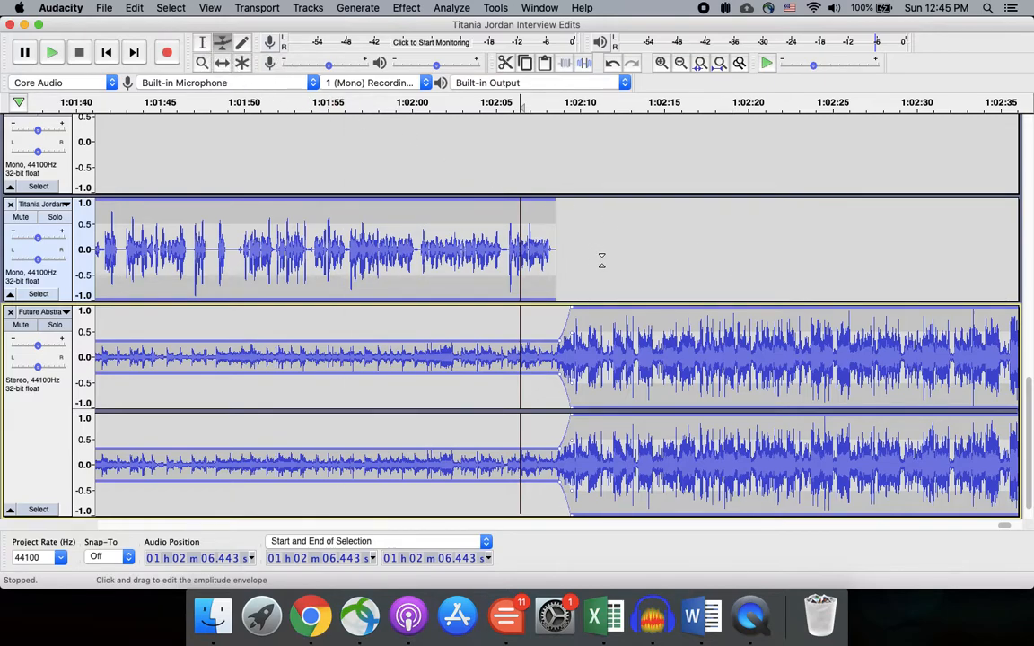
Fade the closing music out with envelope points, from full volume at about 1:02:12 to near silence at about 1:02:17.
left_click(615, 312)
left_click(626, 312)
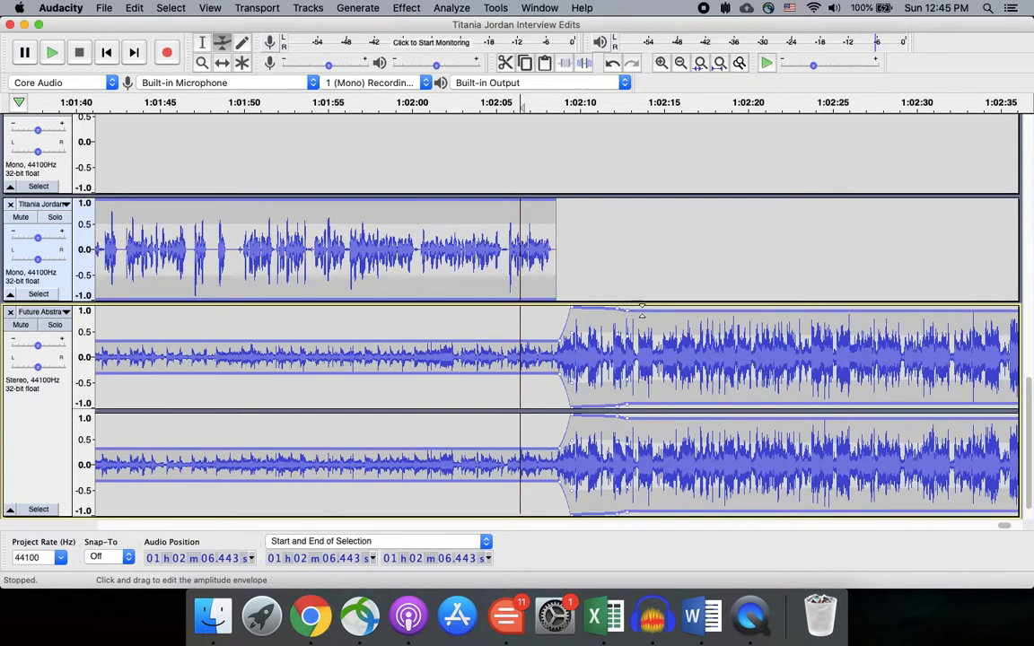
left_click_drag(639, 312, 688, 357)
left_click_drag(626, 310, 627, 338)
left_click_drag(689, 357, 696, 357)
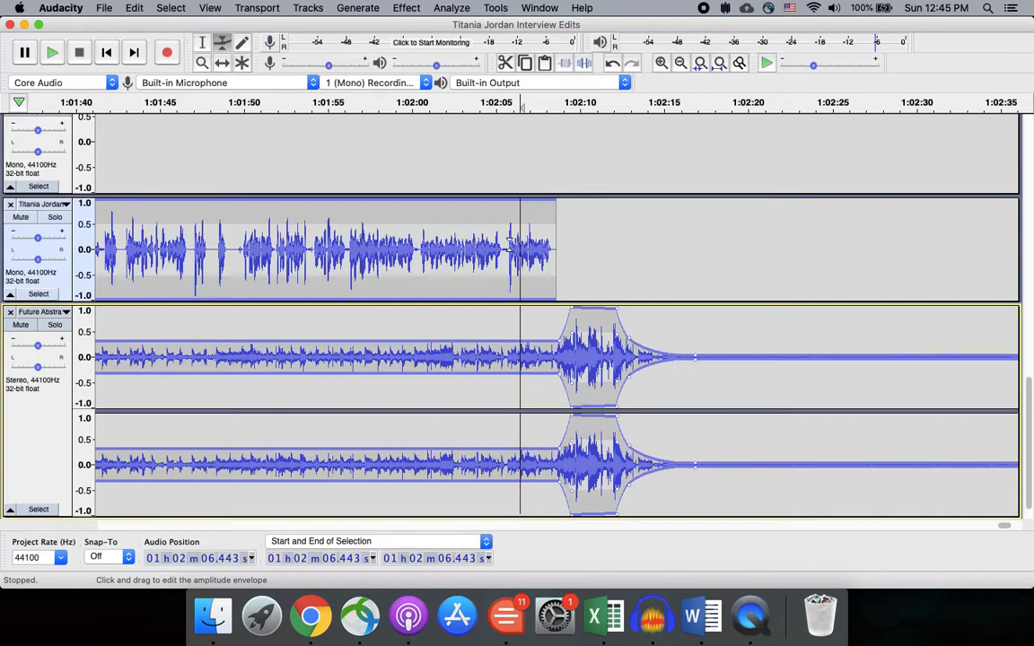
Play from 1:02:06.443 to check the closing music's rise and fade-out after the outro speech.
left_click(203, 44)
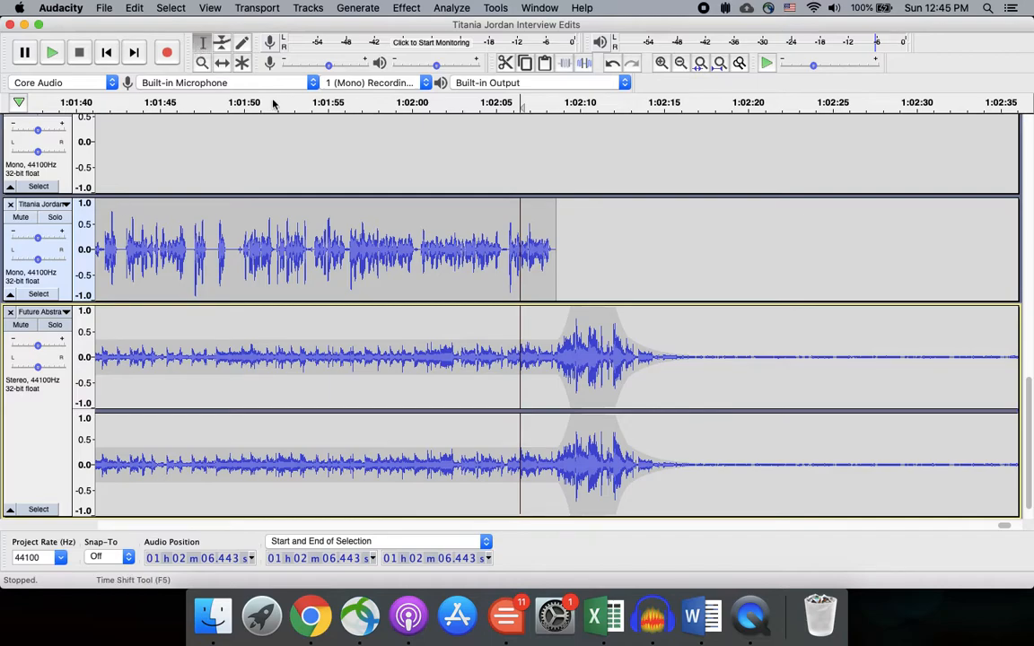
left_click(536, 304)
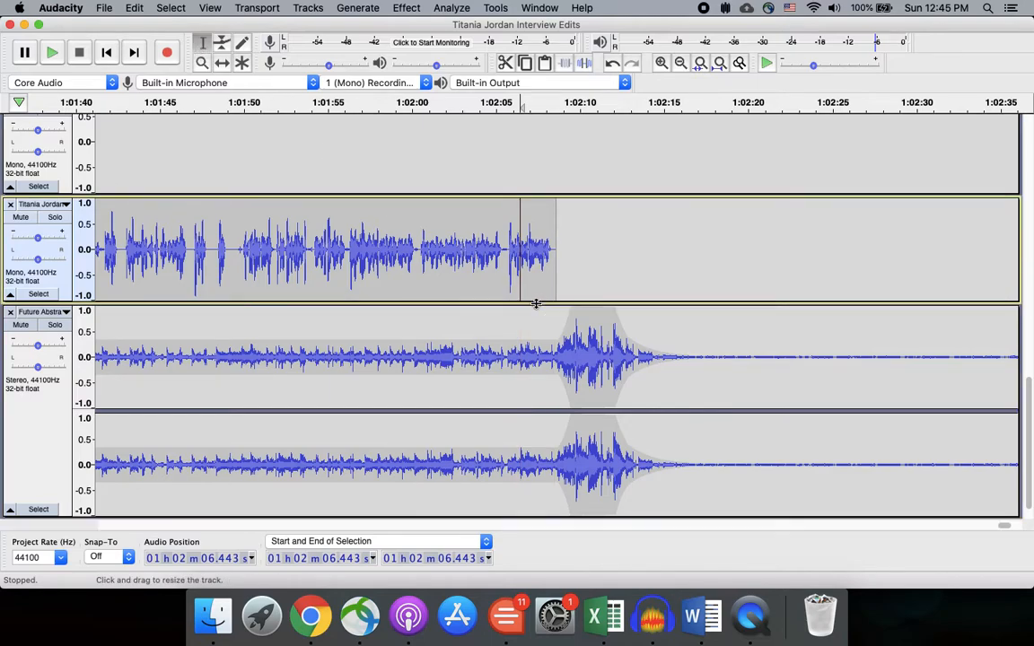
key("space")
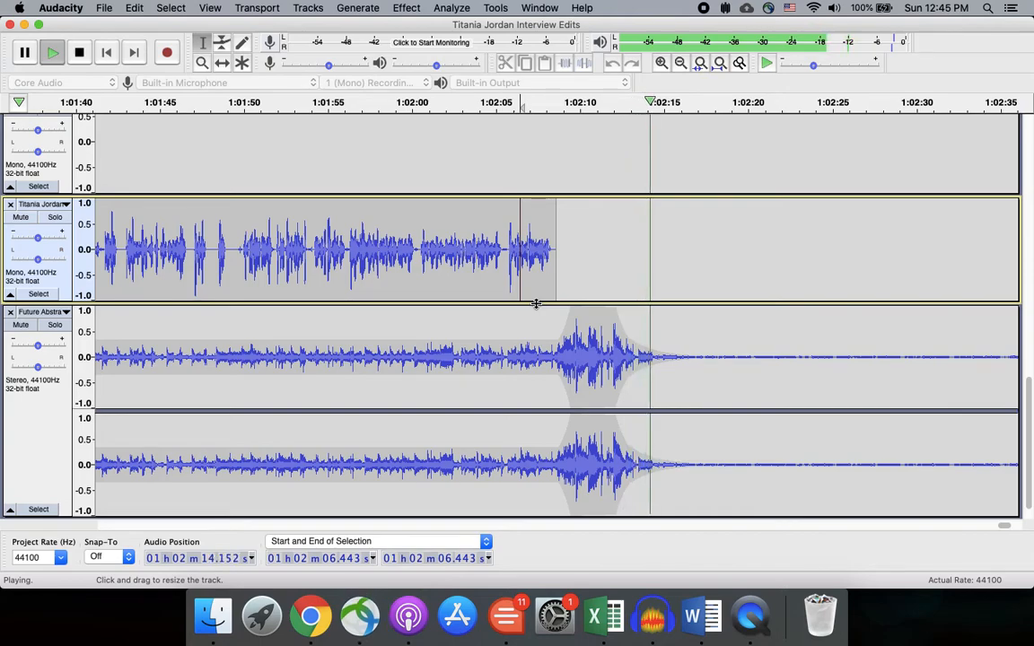
key("space")
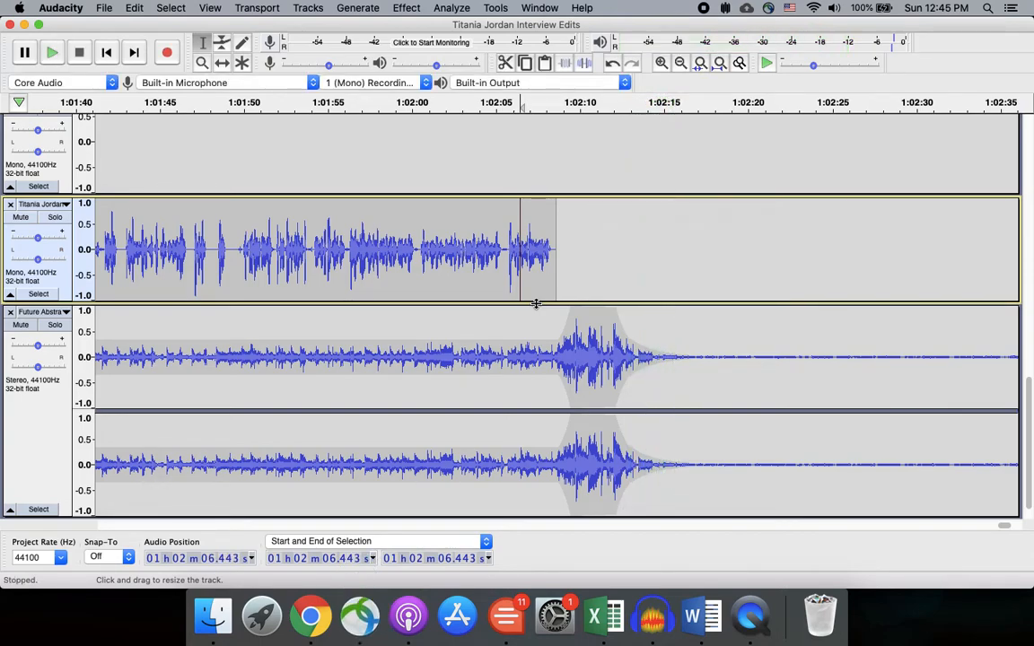
scroll(360, 296, "left", 15)
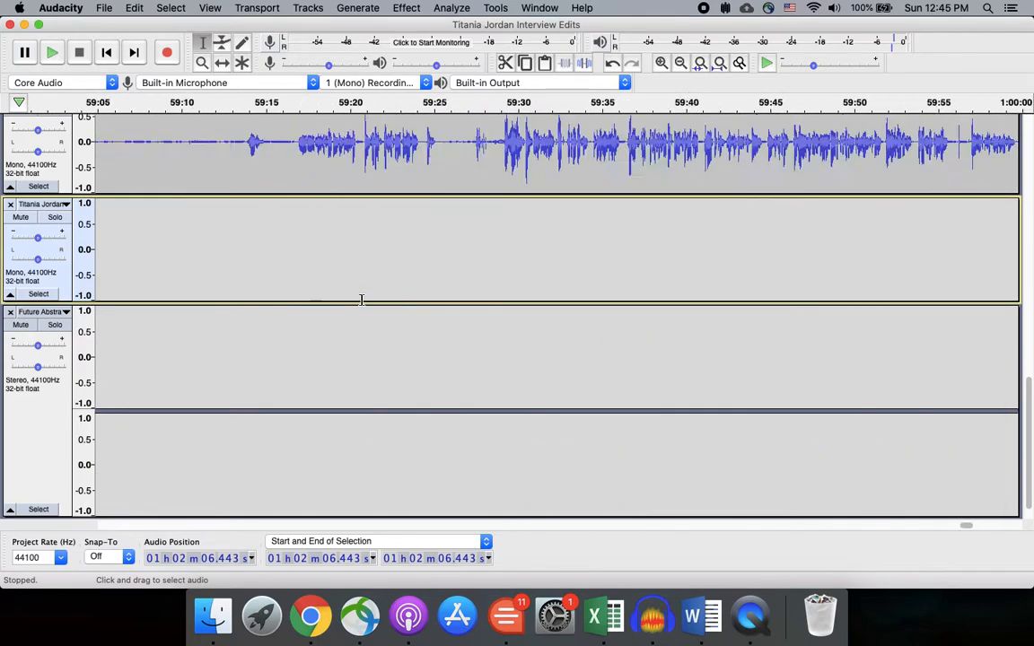
Return to the start of the timeline and zoom out to review the opening music, intro and interview tracks.
scroll(362, 300, "up", 5)
scroll(361, 299, "left", 20)
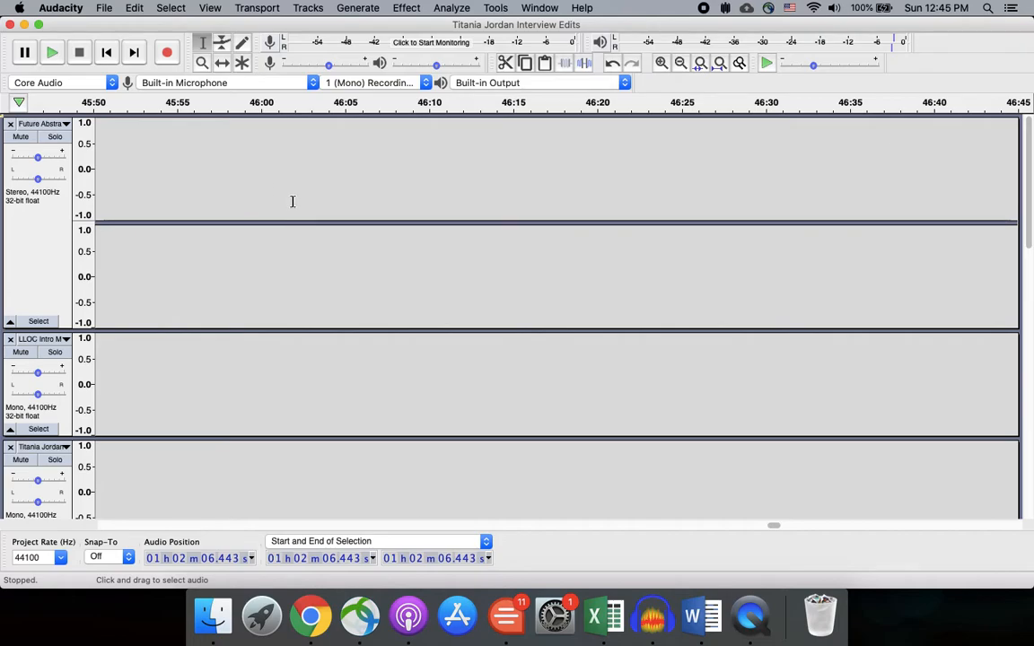
scroll(335, 157, "left", 20)
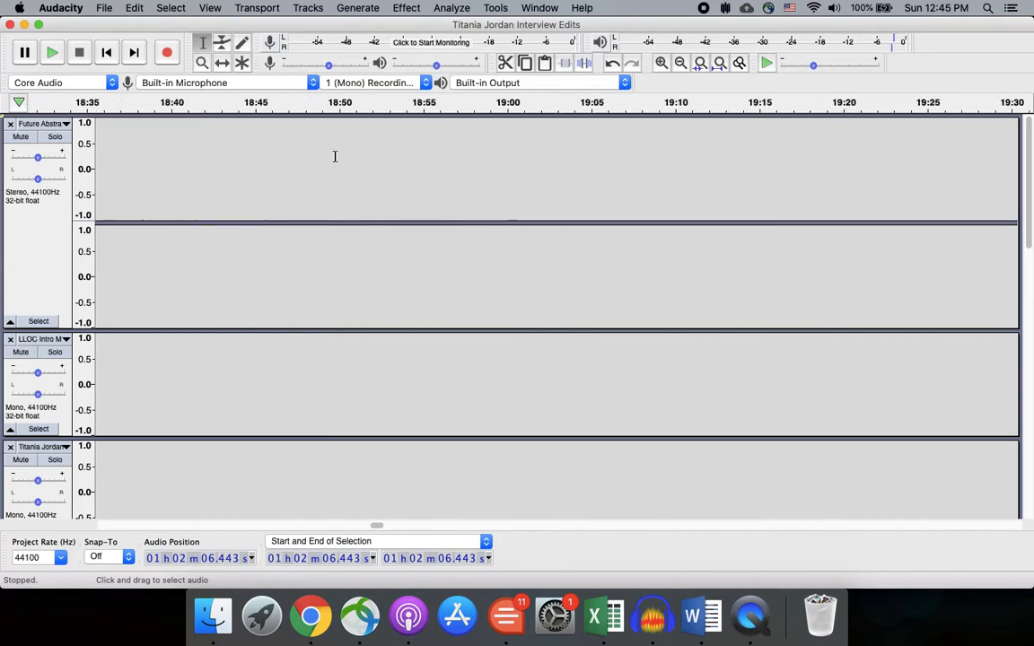
left_click(680, 61)
left_click(681, 62)
left_click(680, 62)
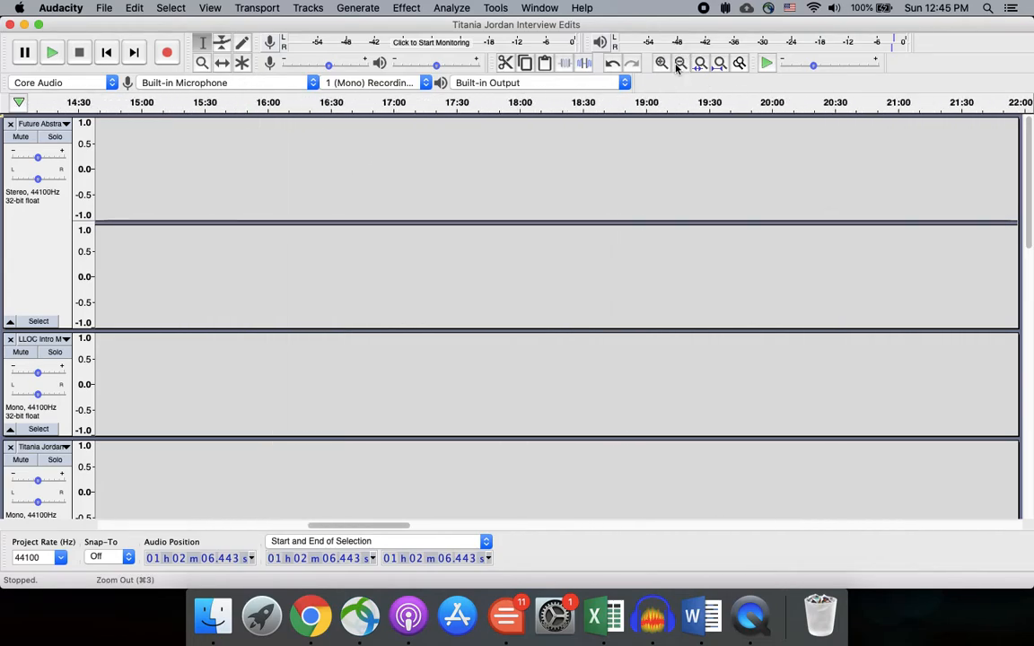
left_click(681, 62)
scroll(210, 223, "left", 20)
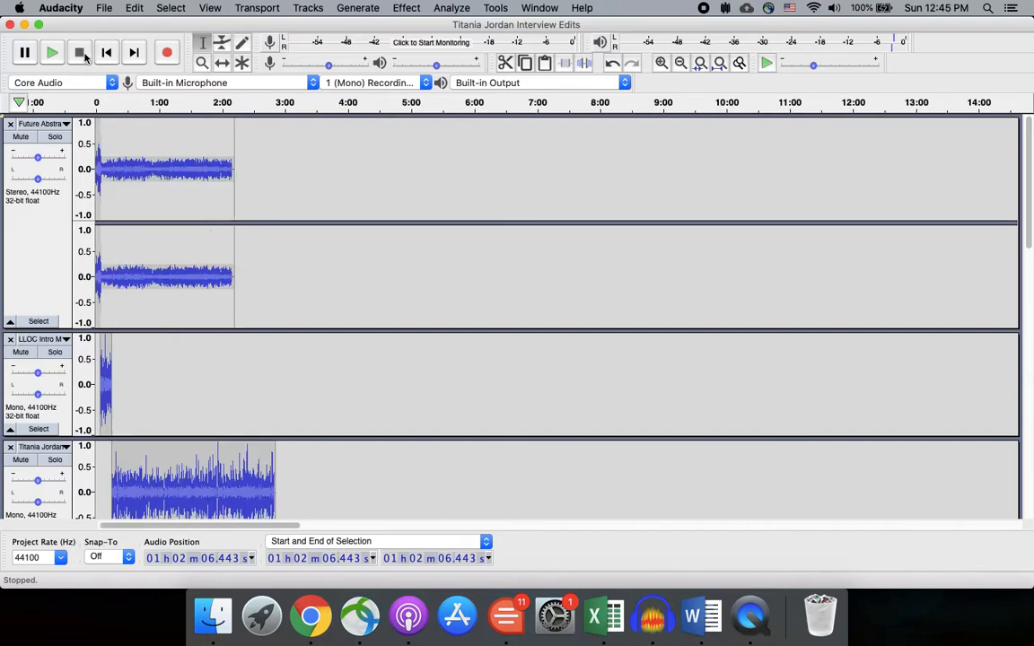
Save the podcast project under its current name.
left_click(104, 9)
mouse_move(130, 88)
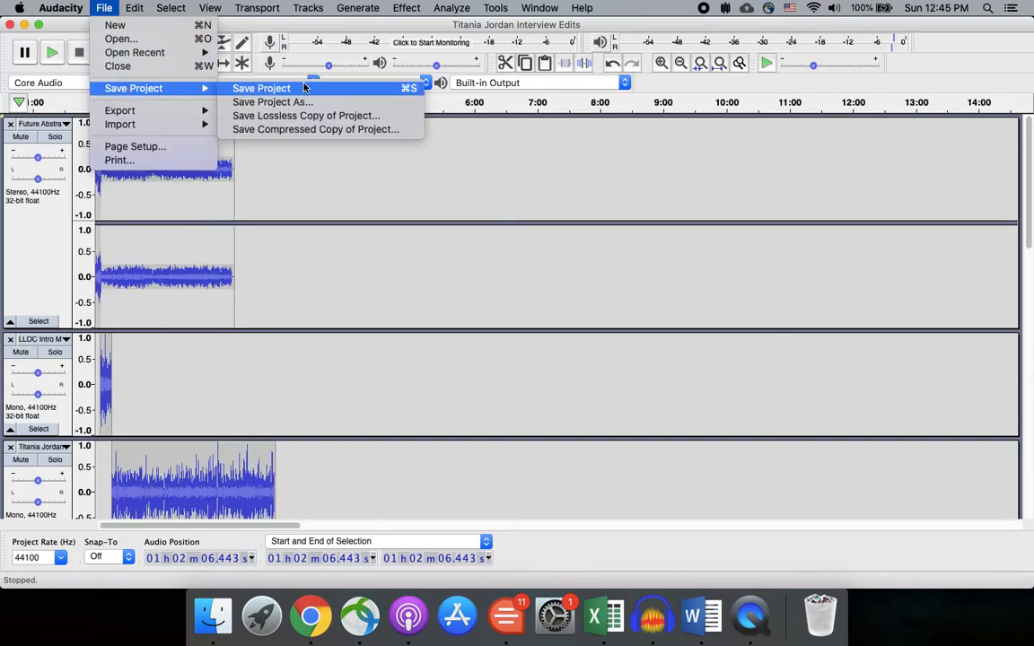
left_click(304, 91)
Show the project's audio export formats with Export as MP3 highlighted, and close the list without exporting.
left_click(104, 9)
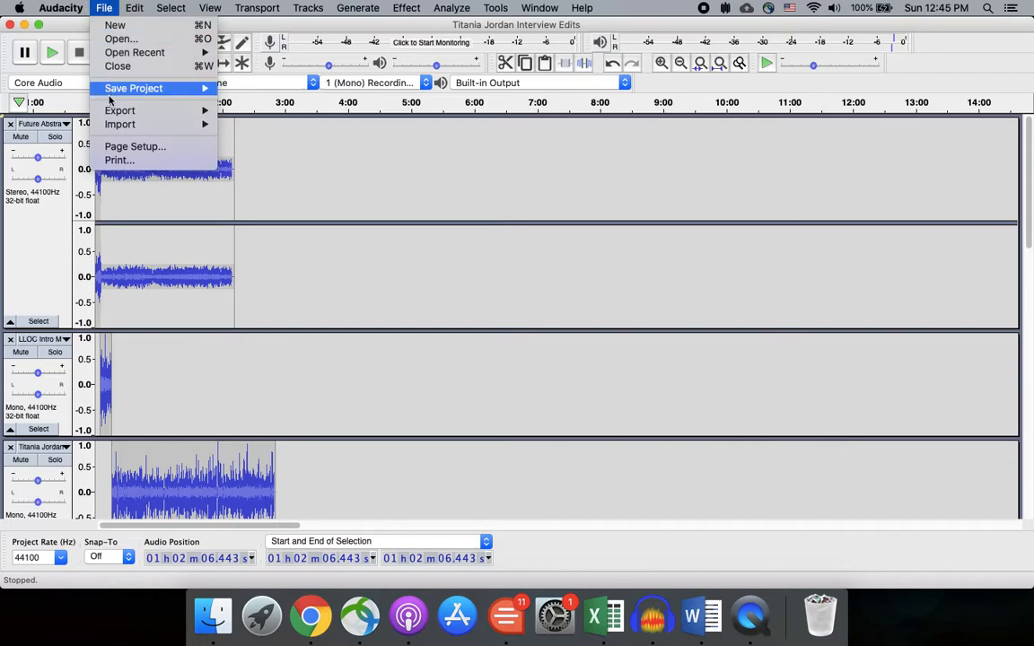
mouse_move(111, 115)
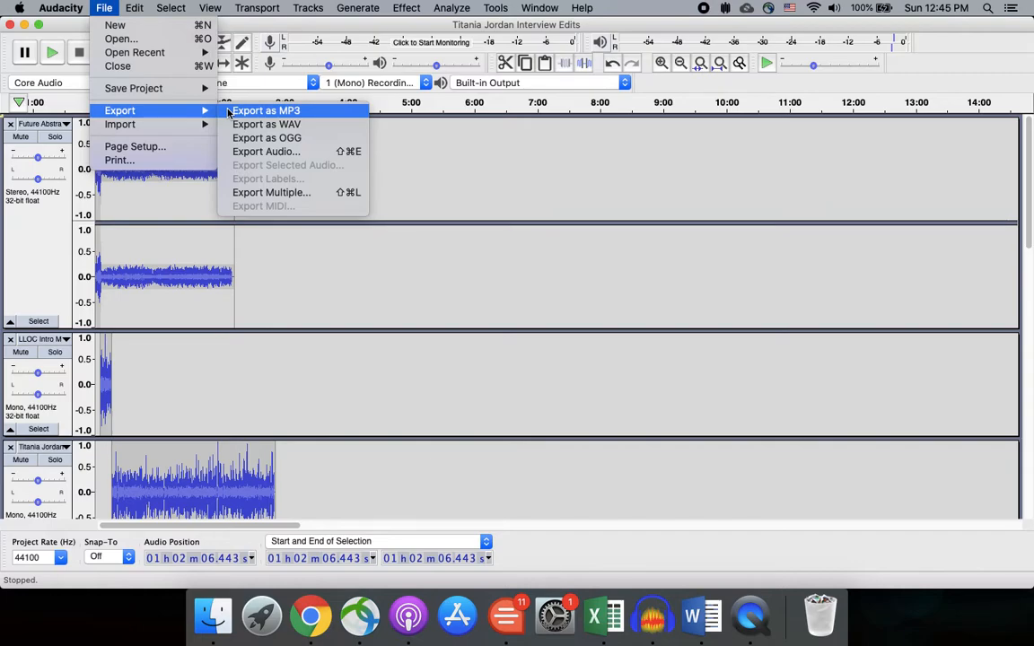
left_click(496, 193)
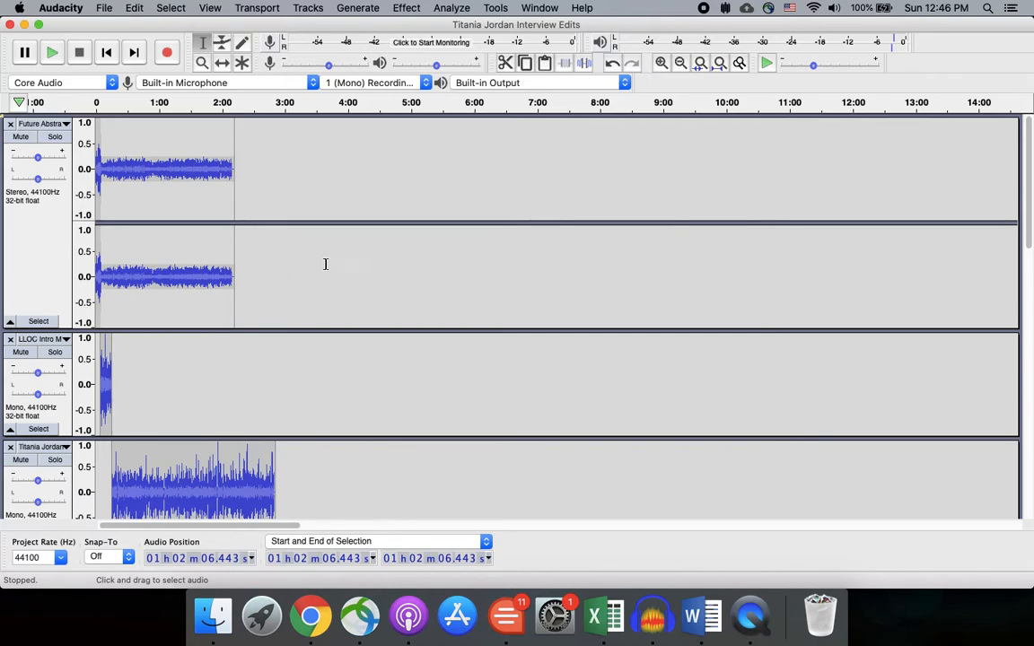
Switch to QuickTime Player and close its empty Inspector window.
left_click(753, 616)
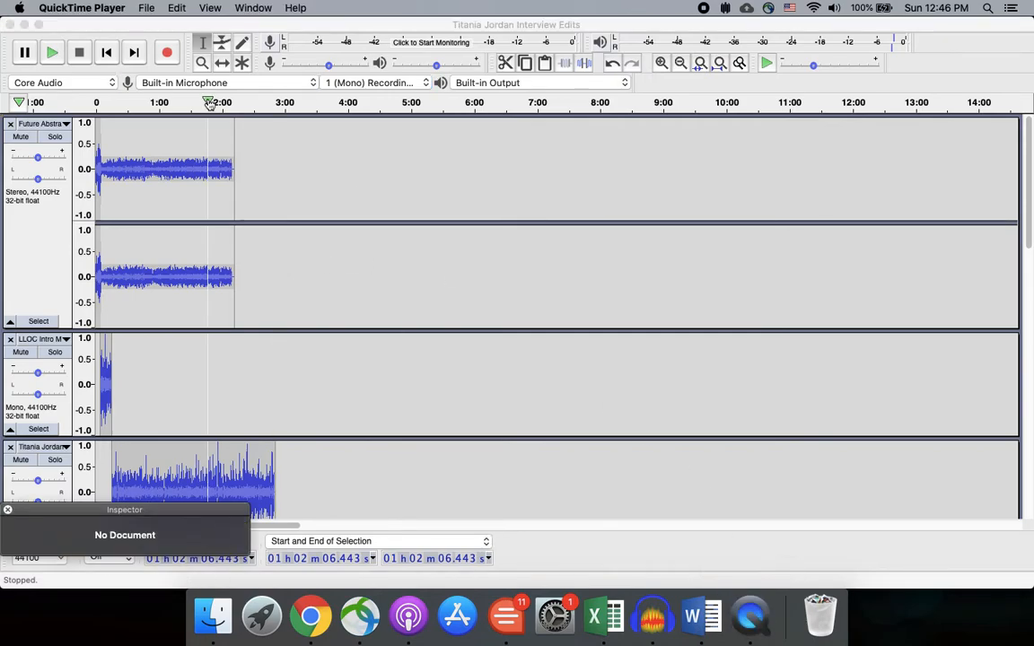
left_click(108, 9)
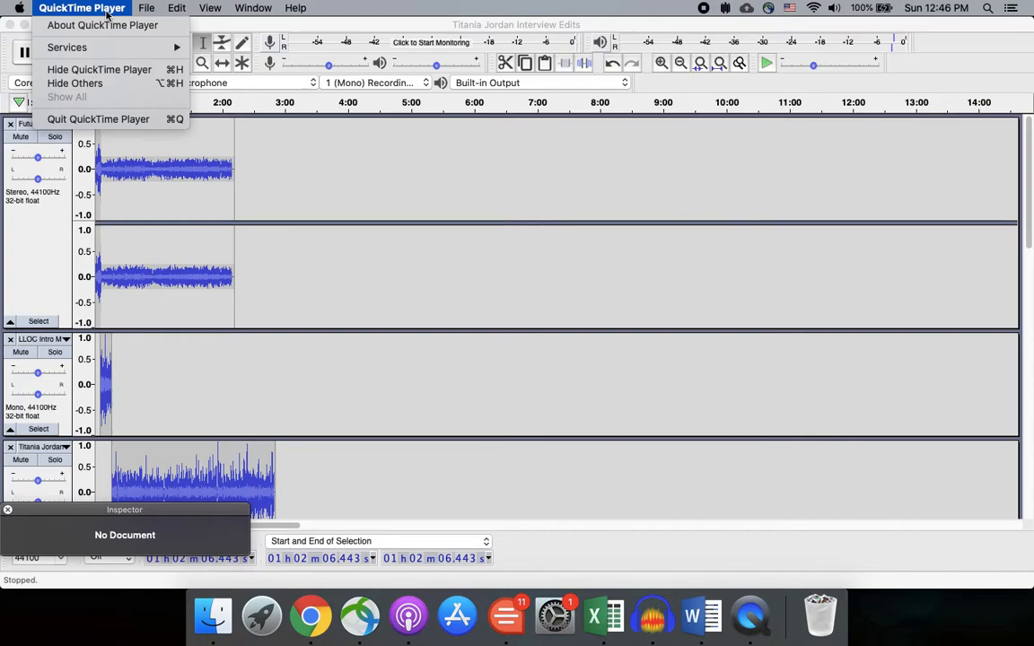
mouse_move(145, 11)
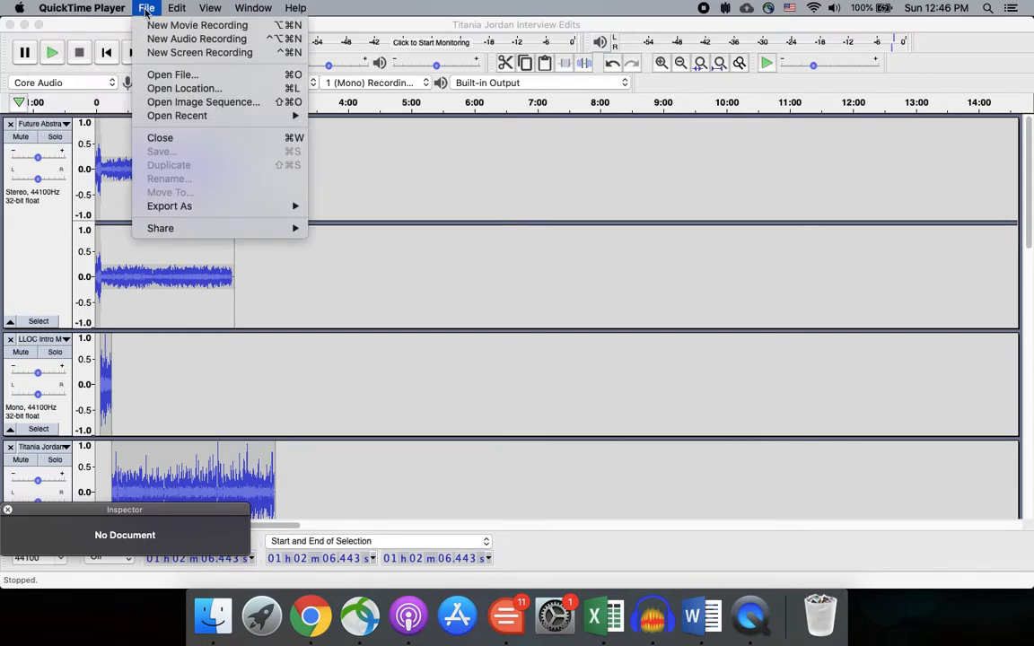
left_click(165, 141)
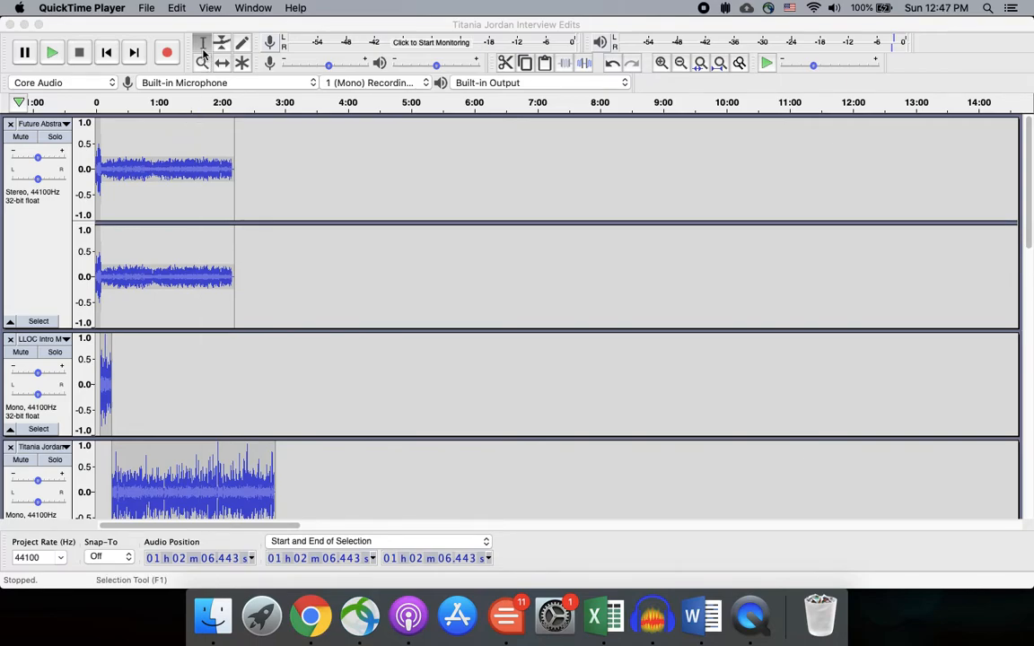
Set up a new screen recording in QuickTime Player and show the capture options.
left_click(150, 9)
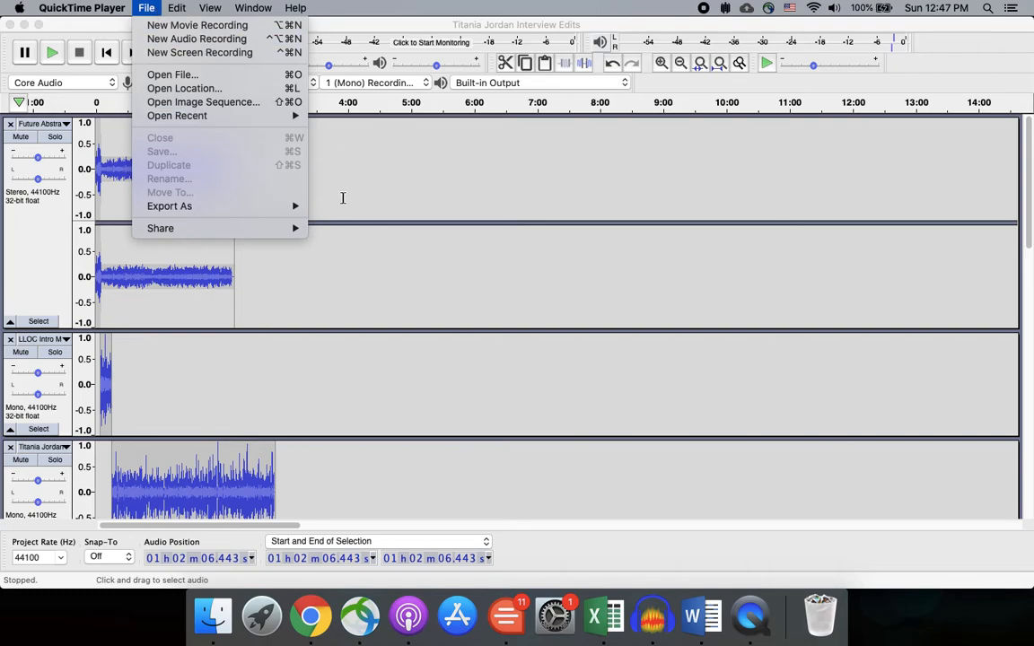
left_click(255, 51)
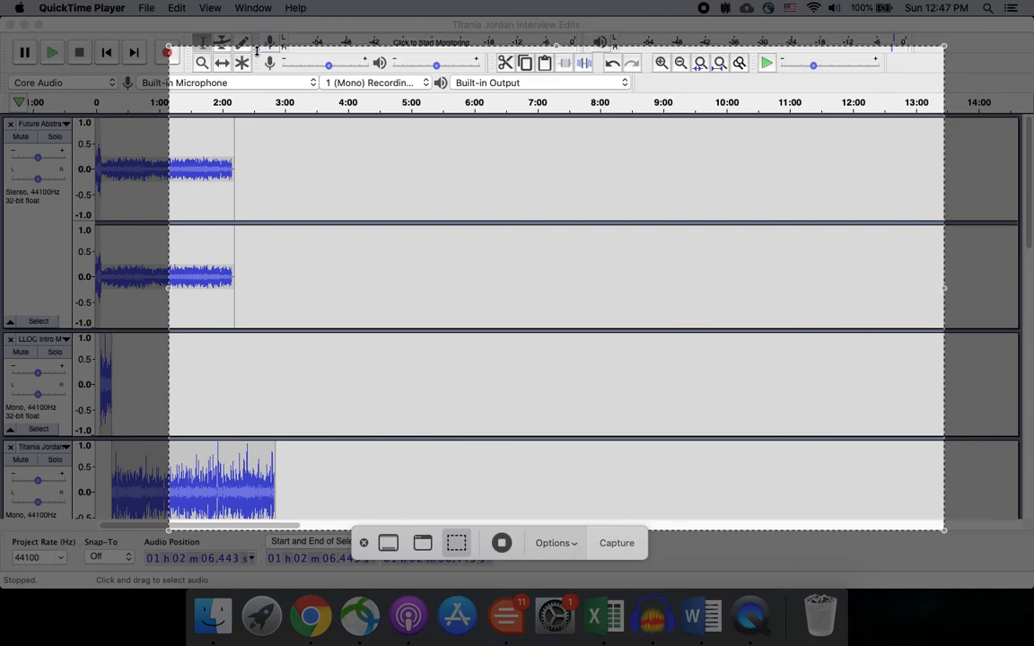
left_click(571, 544)
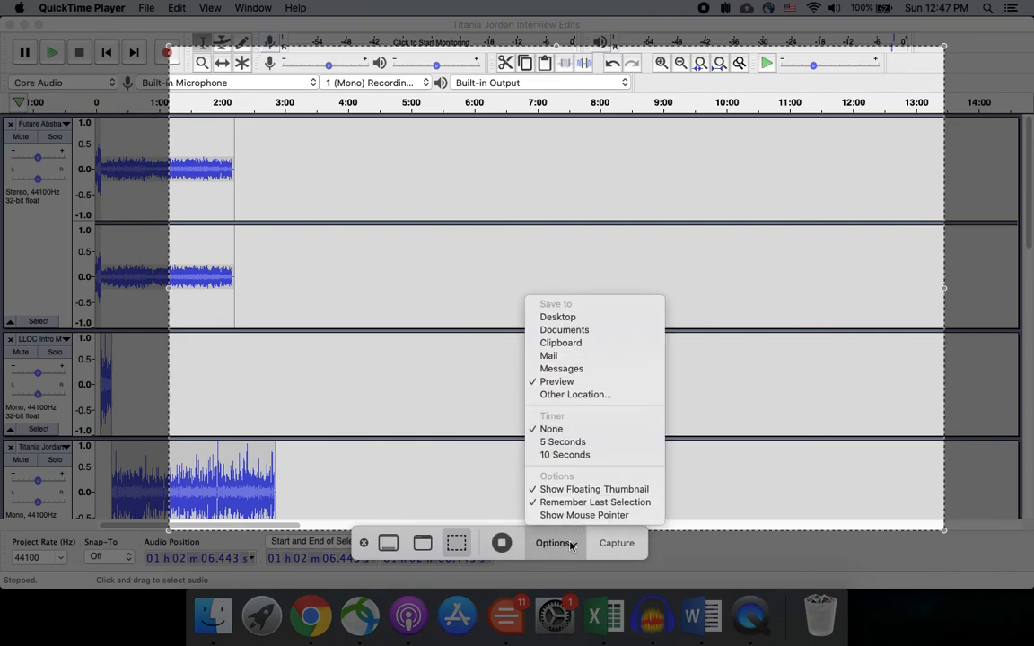